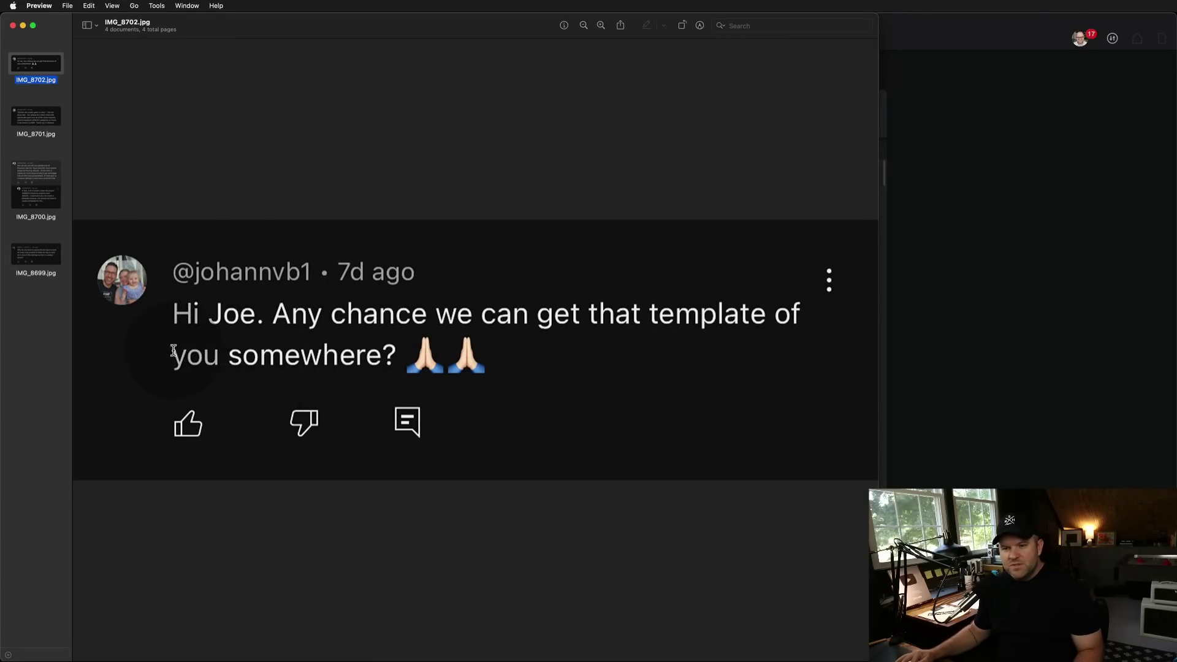
Step: Read the IMG_8701.jpg track-colour comment, then open the IMG_8700.jpg screenshot
click(49, 126)
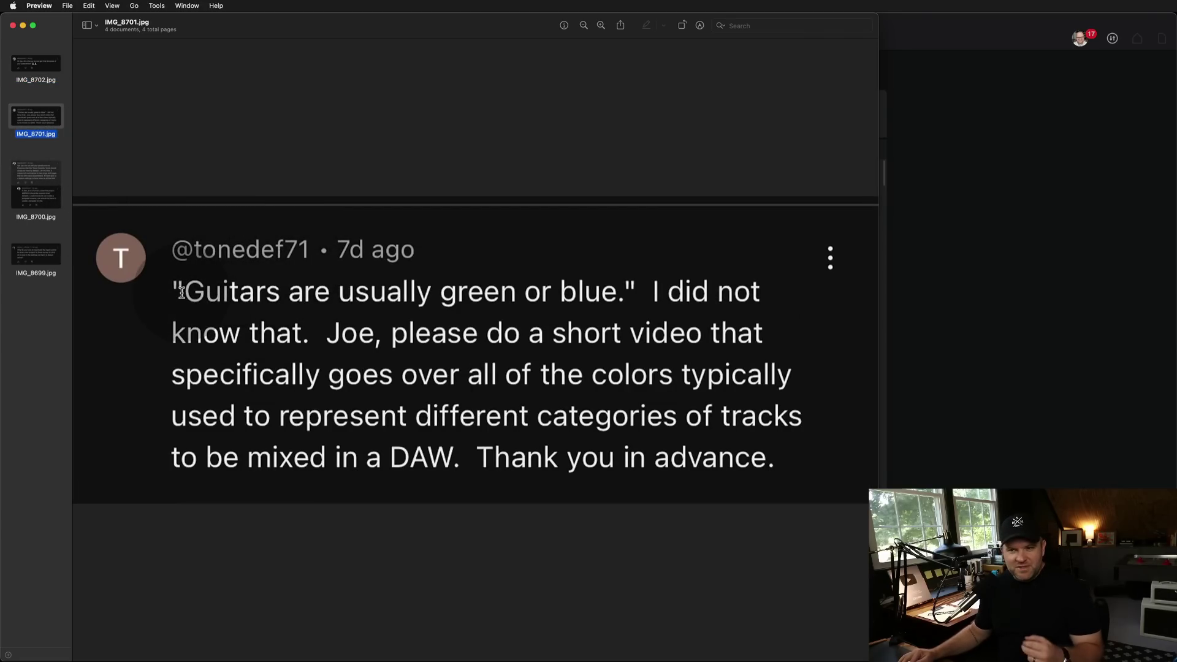
drag(182, 293, 330, 262)
click(330, 263)
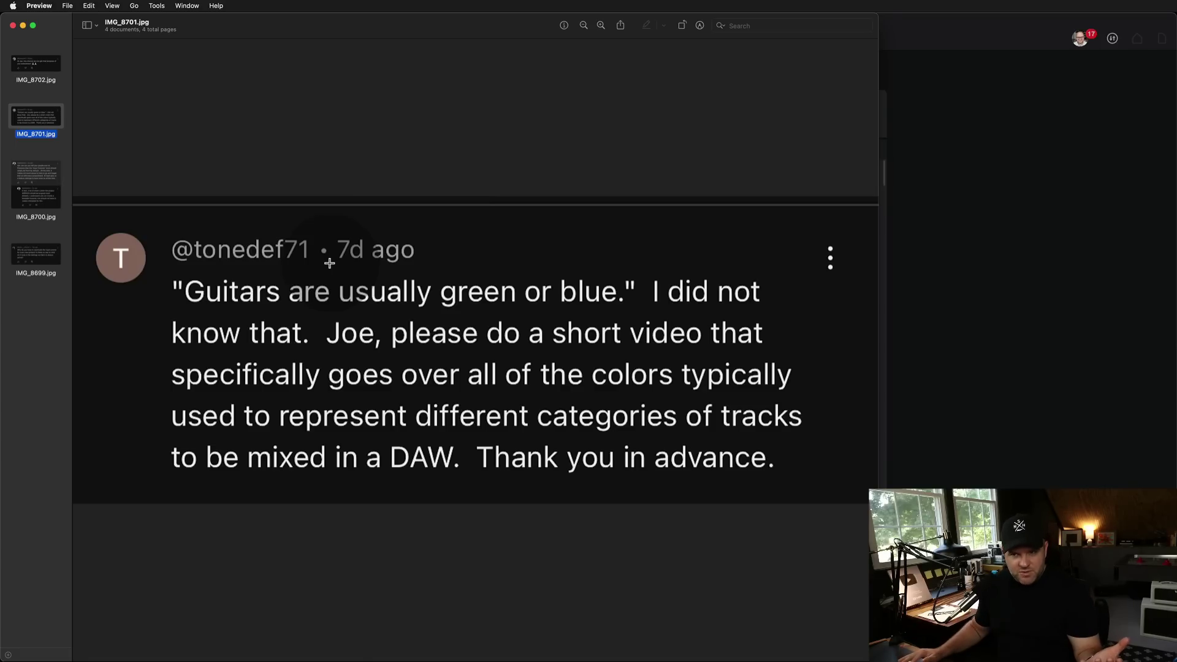
click(38, 171)
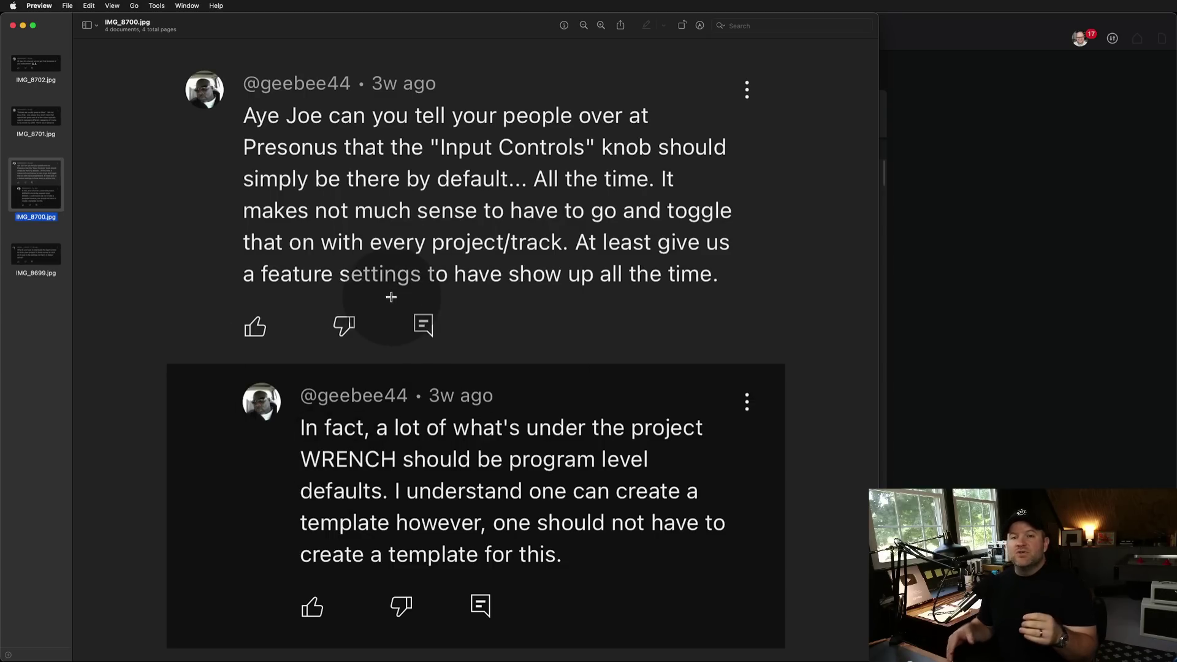
Step: View IMG_8699.jpg zoomed out, then switch to the Studio One start page
click(55, 253)
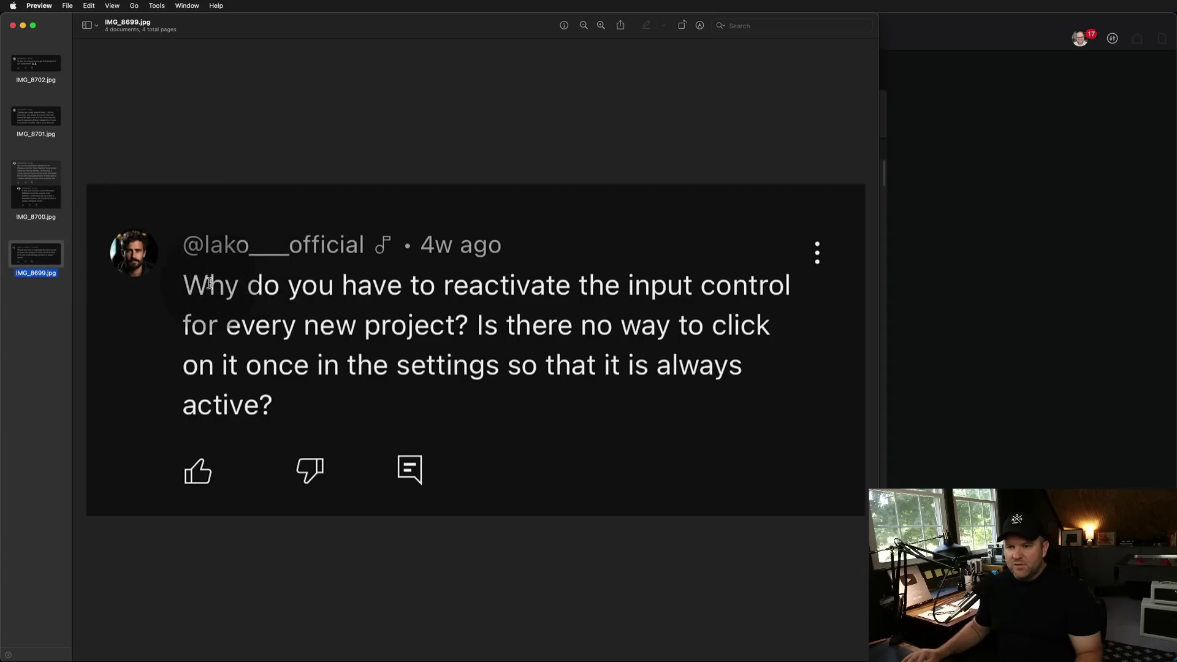
key(super+minus)
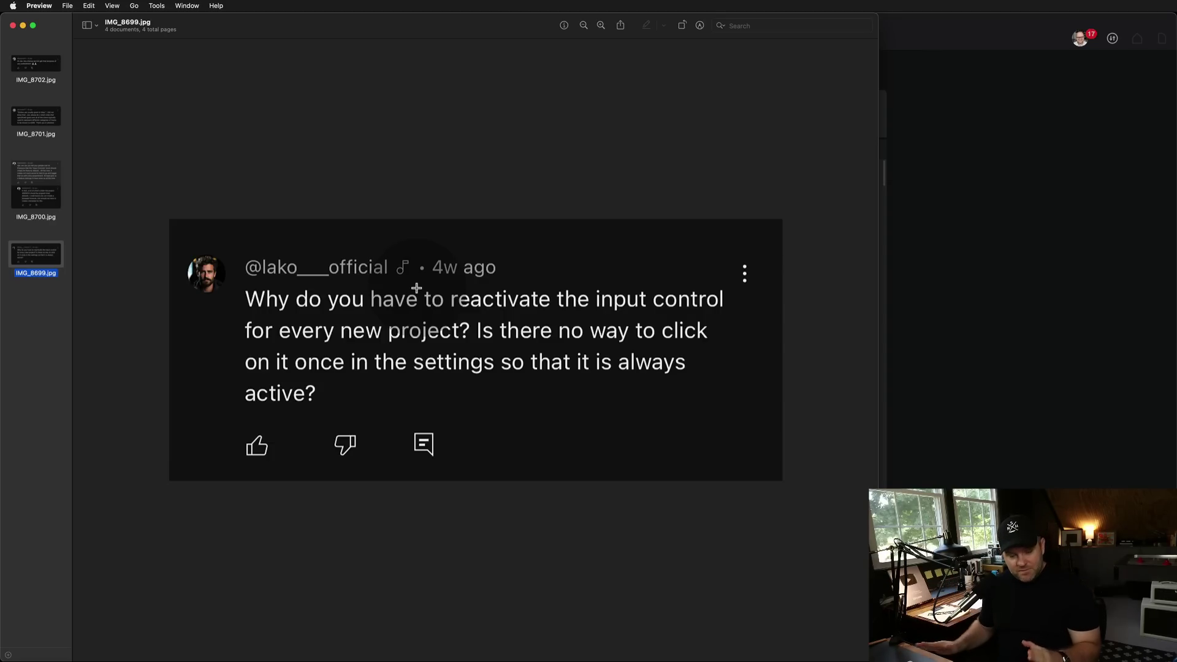
click(947, 165)
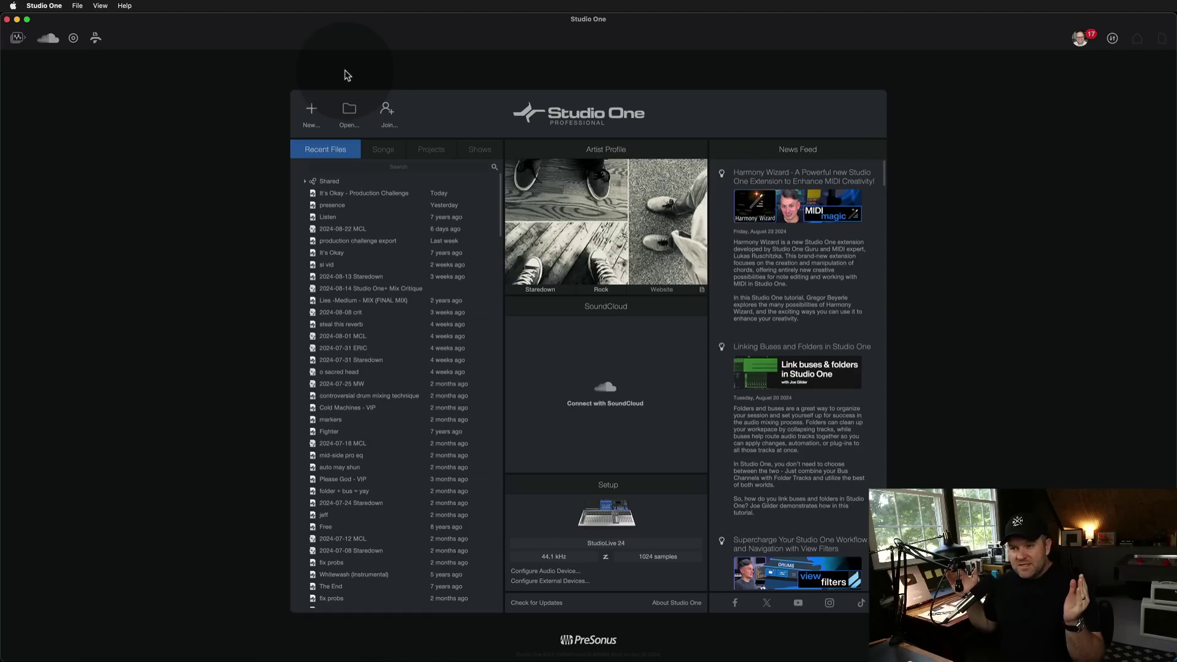
Step: Start a new song from the user Mix Template (44.1 kHz, 24 Bit, 79 BPM)
click(311, 111)
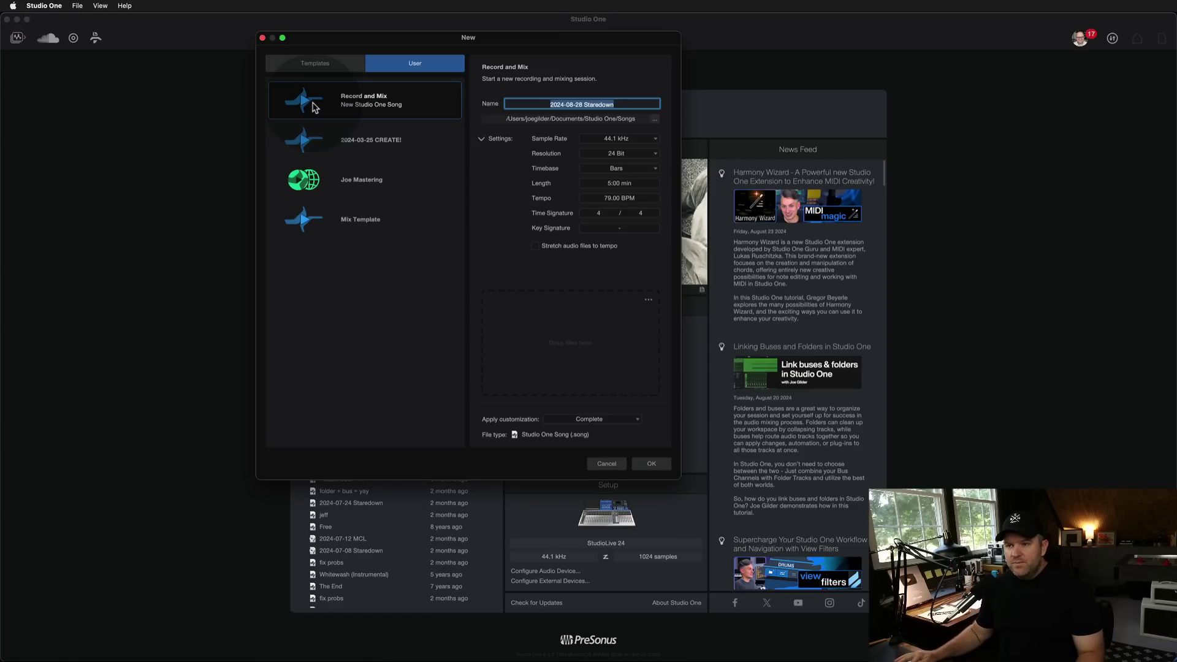
click(321, 66)
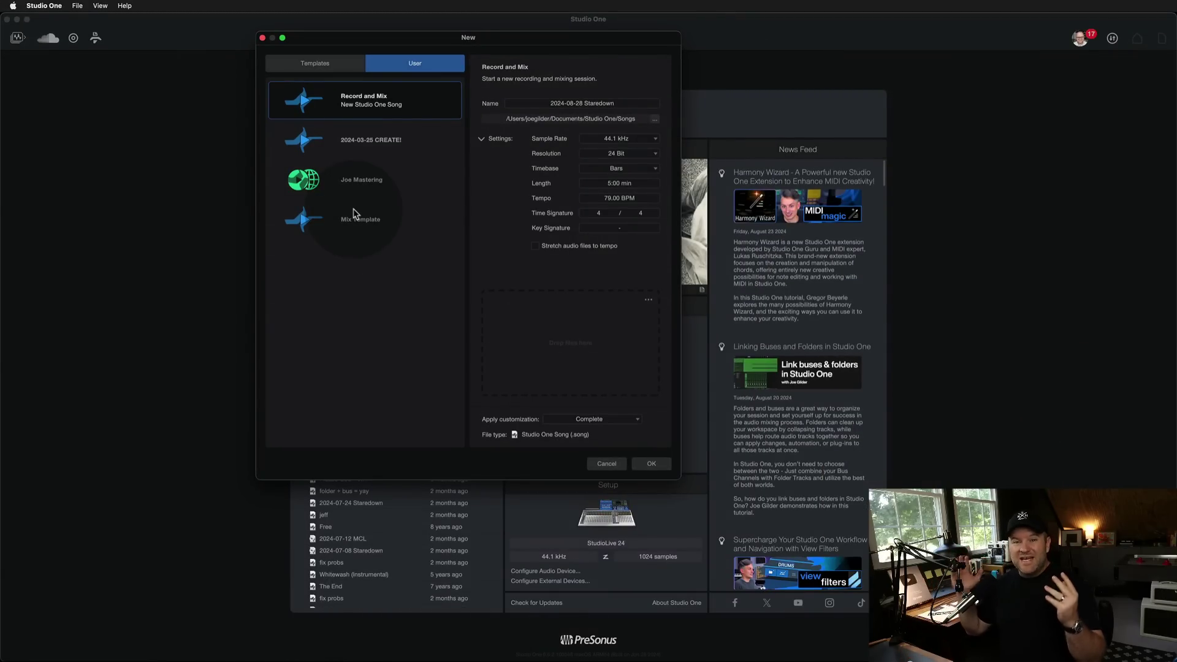
click(351, 218)
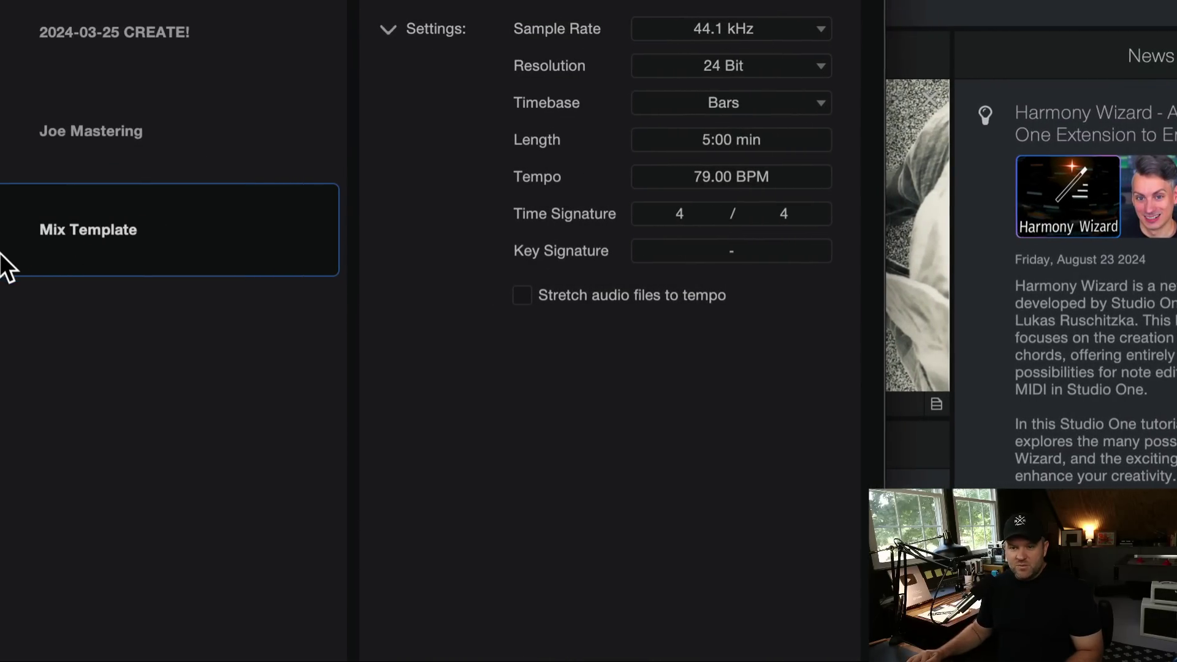
Step: Change the new song's tempo from 79 to 140 BPM
click(708, 182)
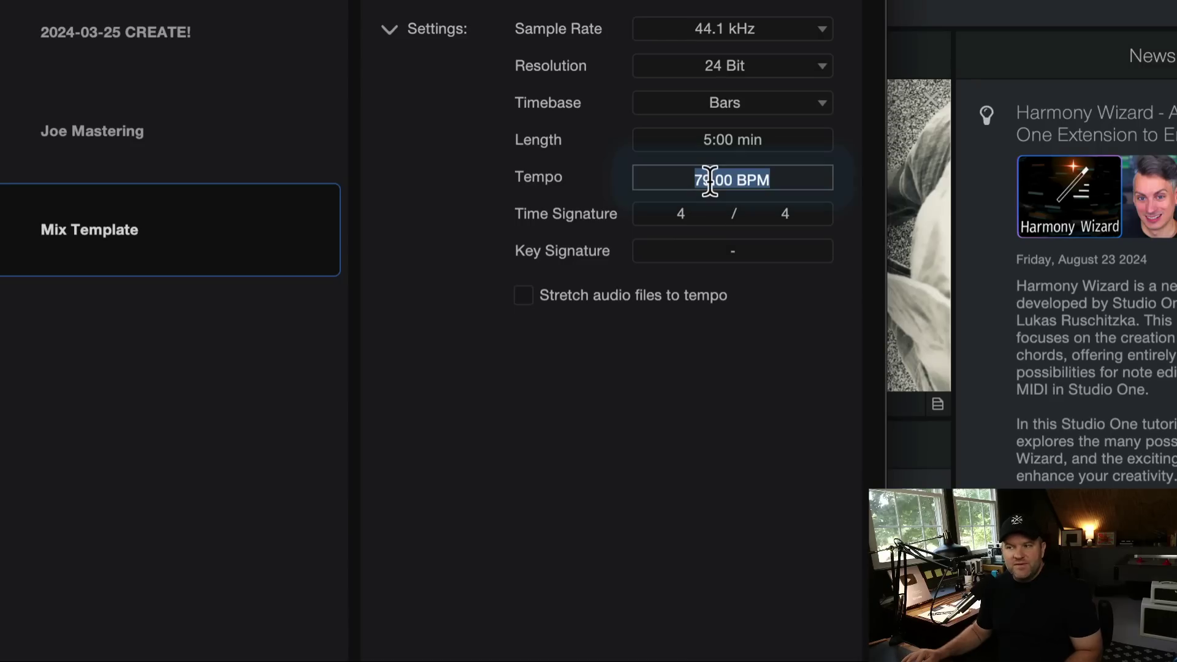
text(140)
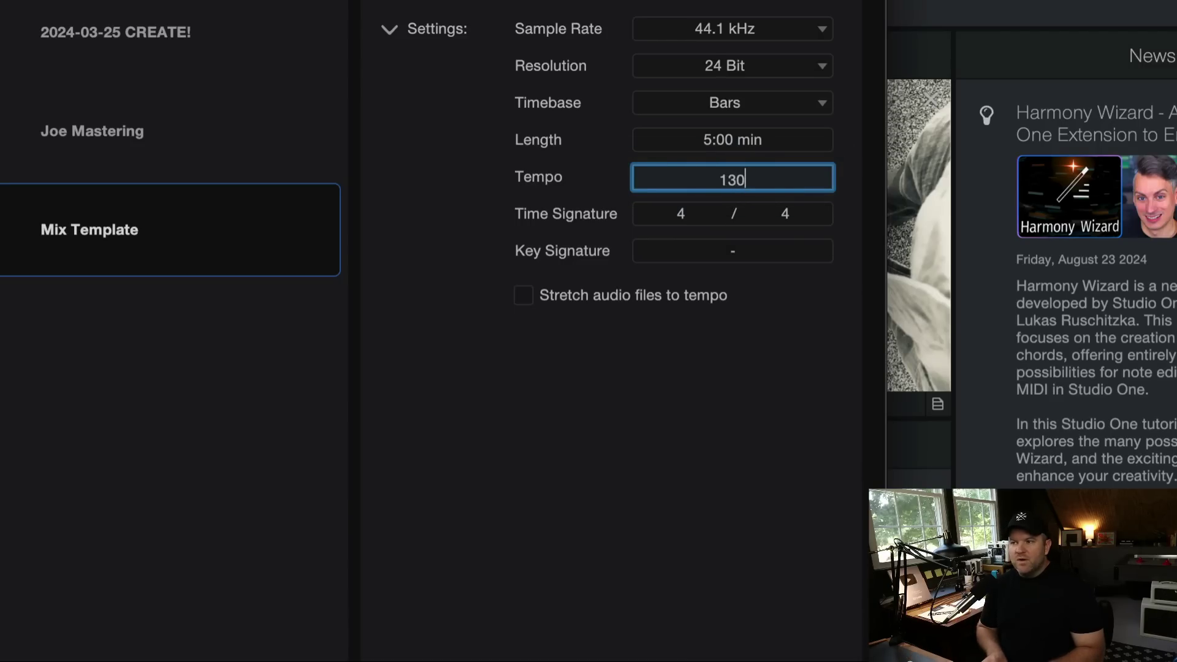
key(Return)
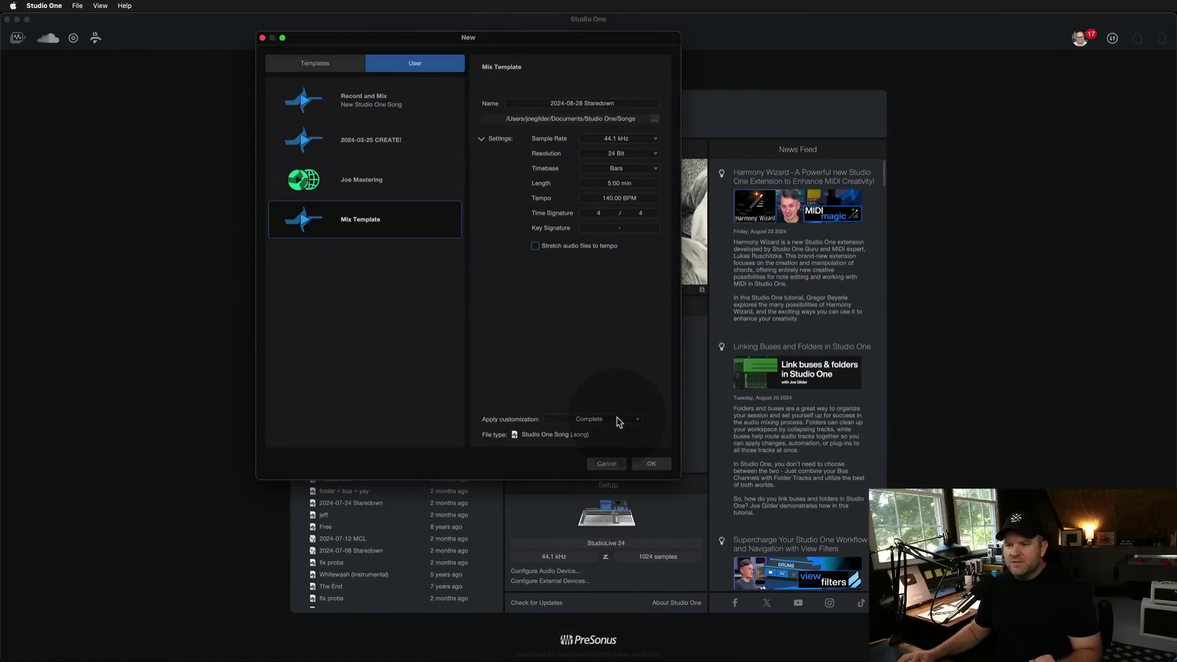
Step: Create the song and fit all seven template tracks to the window height
click(659, 466)
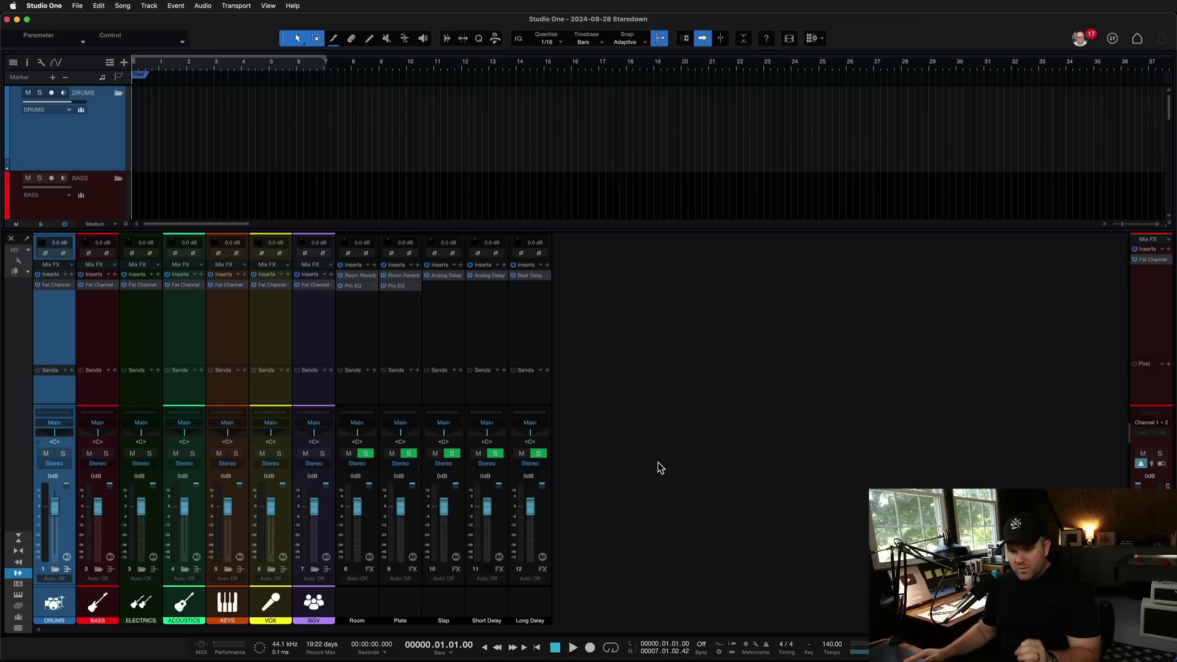
key(F3)
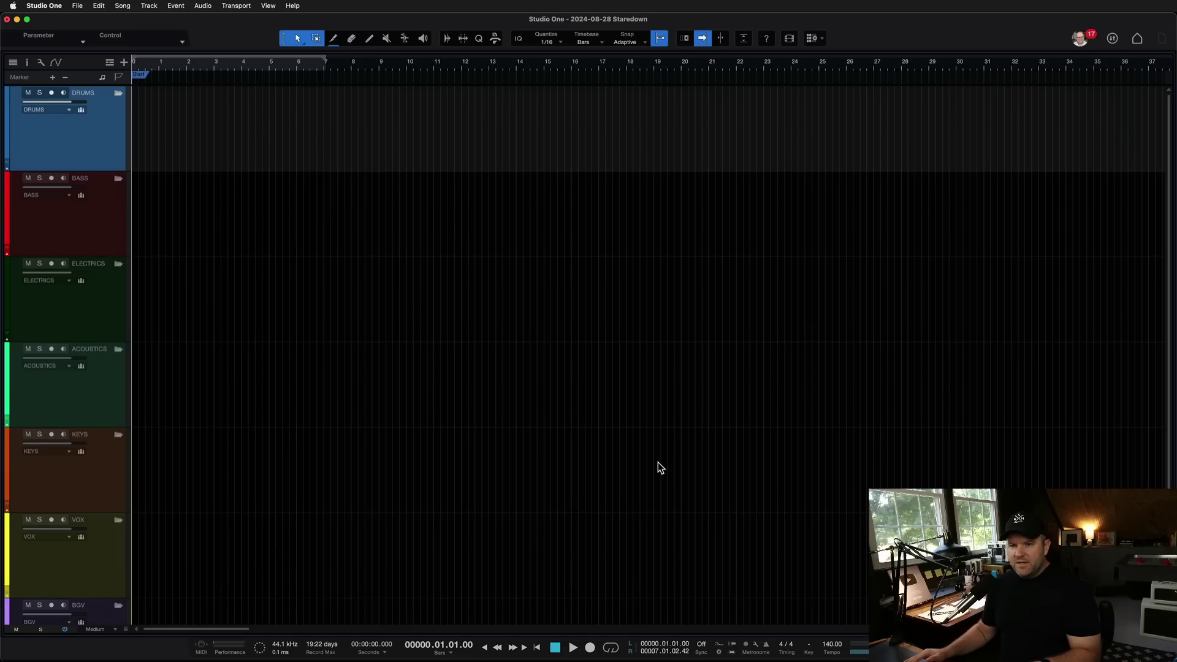
scroll(542, 394, down, 2)
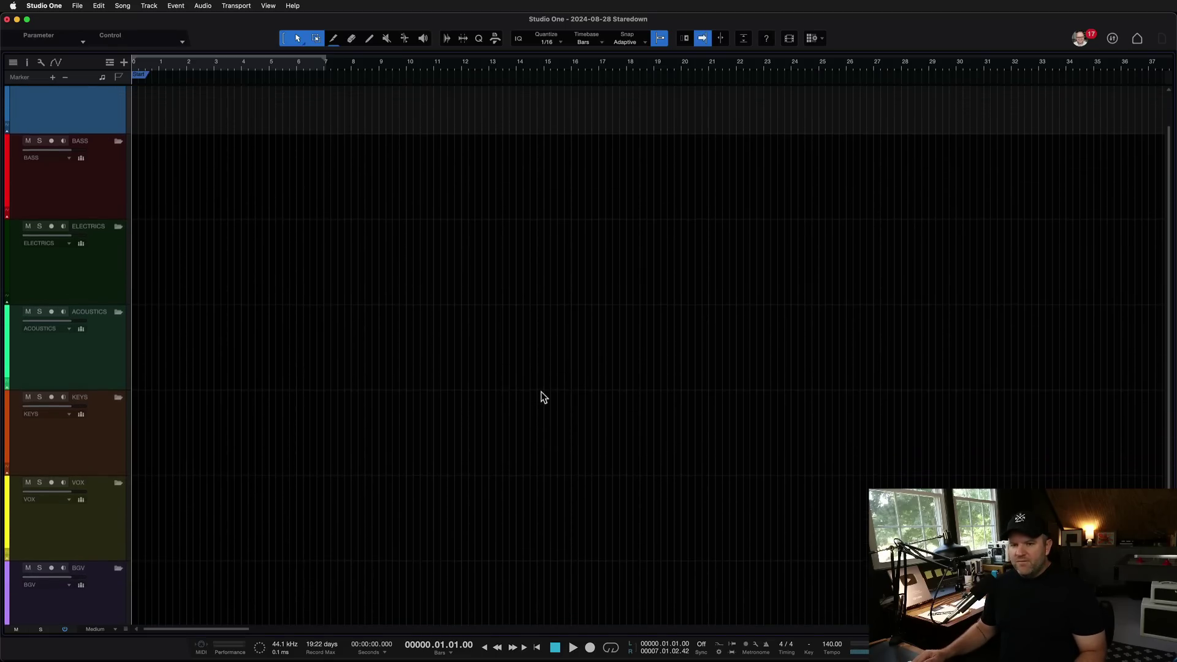
scroll(541, 396, up, 1)
key(shift+z)
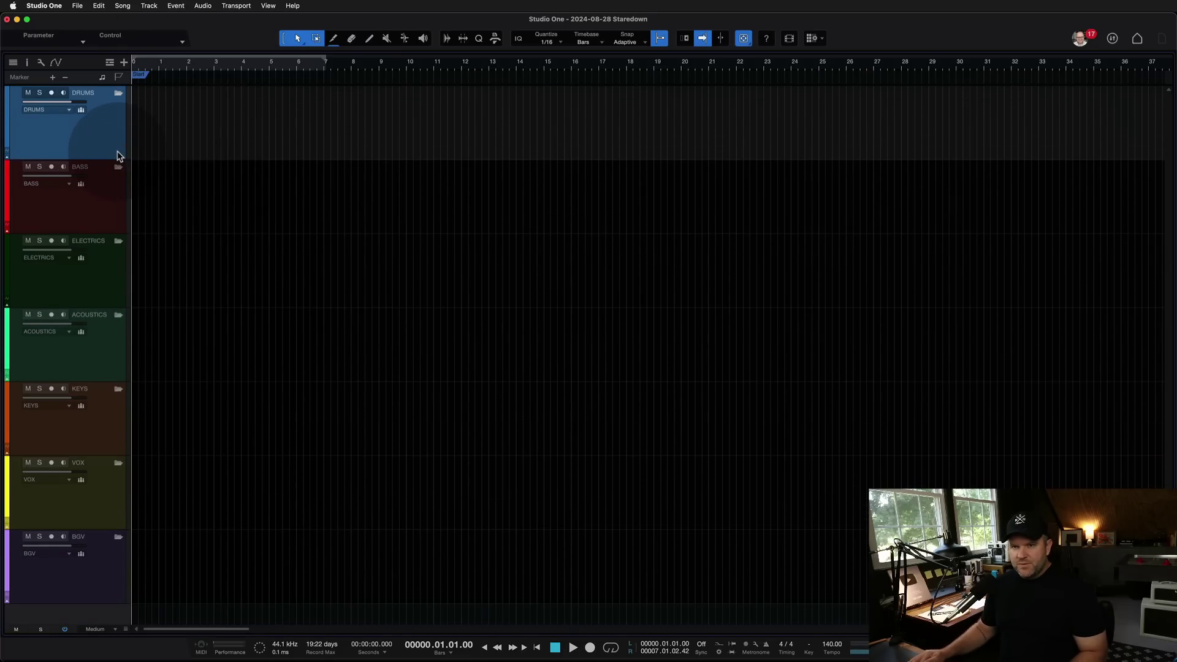
Step: Select the BASS and DRUMS track headers, then bring back the mixer console
click(116, 205)
click(115, 153)
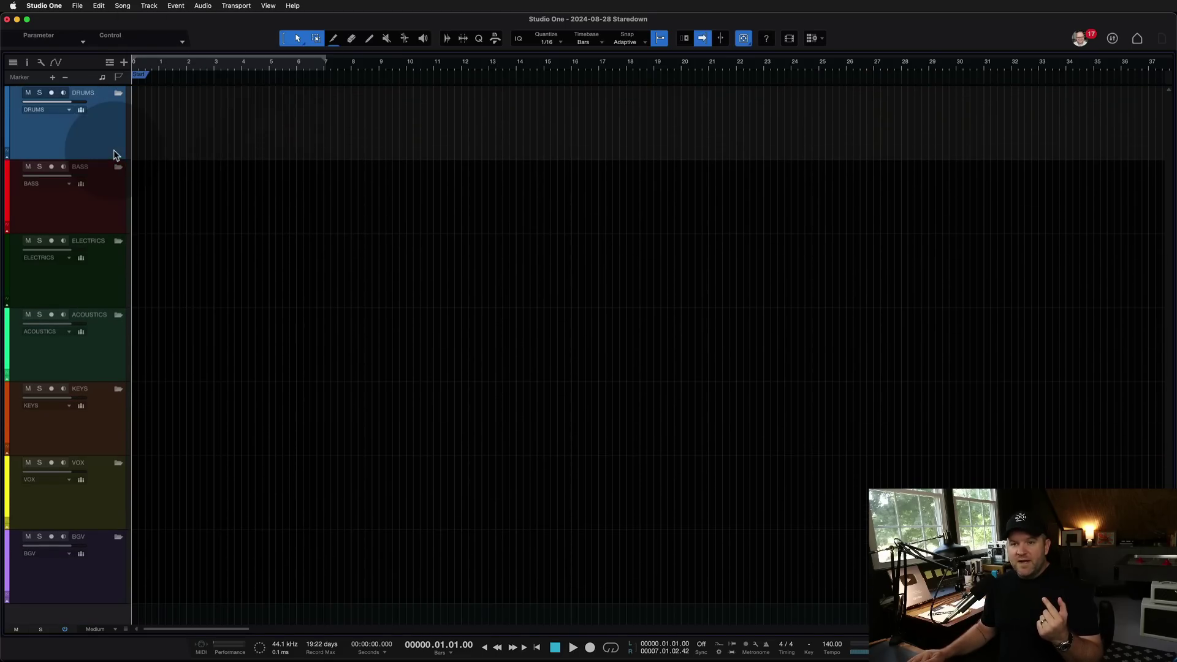
click(65, 133)
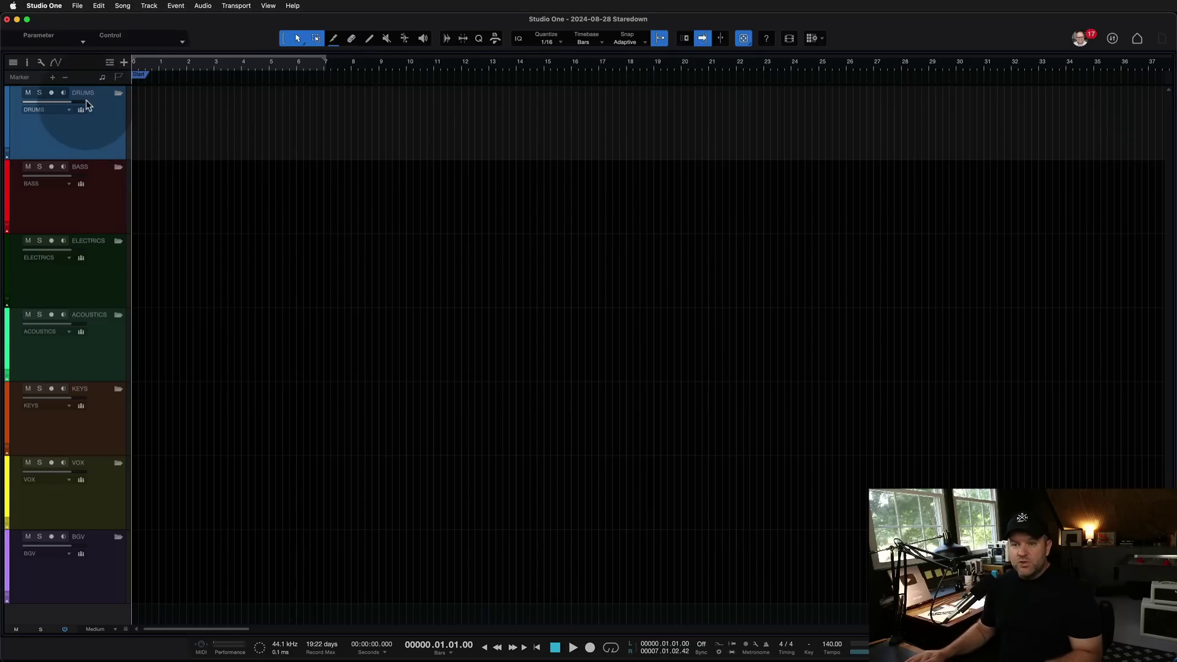
click(117, 97)
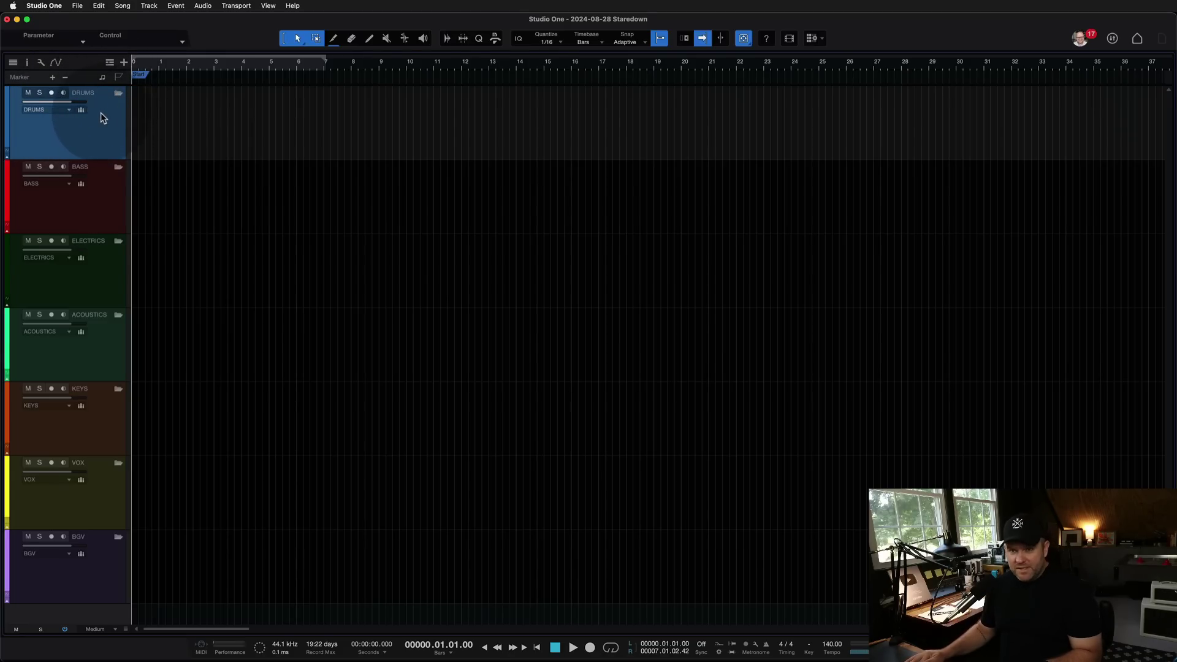
key(F3)
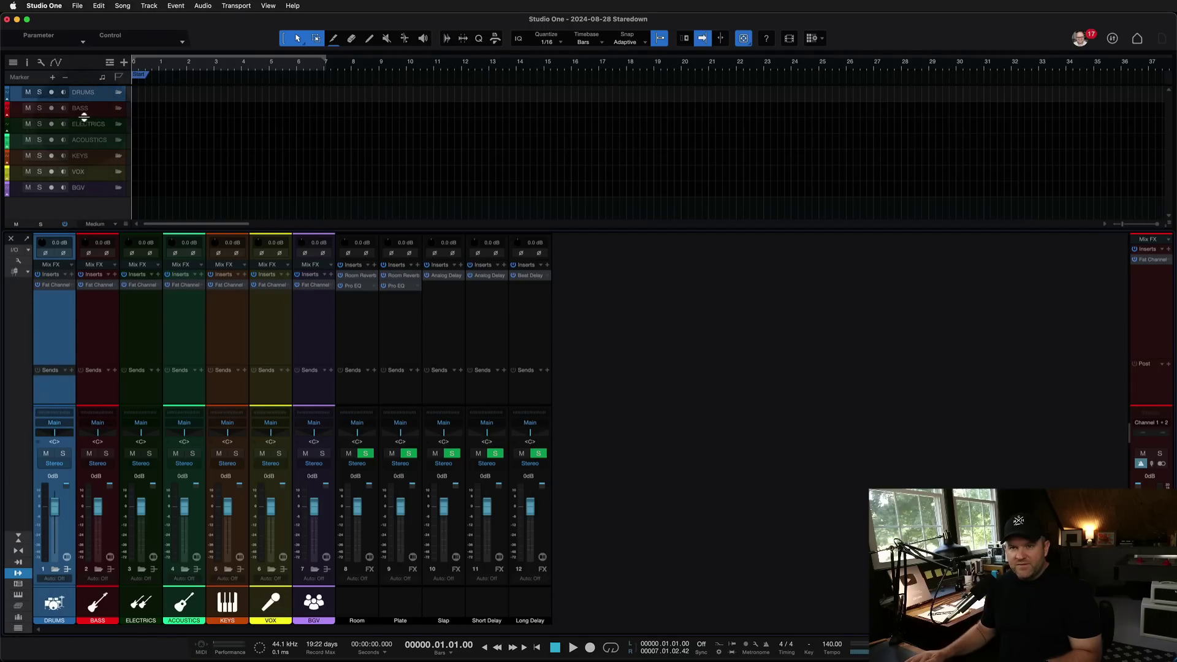
key(F3)
drag(64, 101, 43, 101)
key(F3)
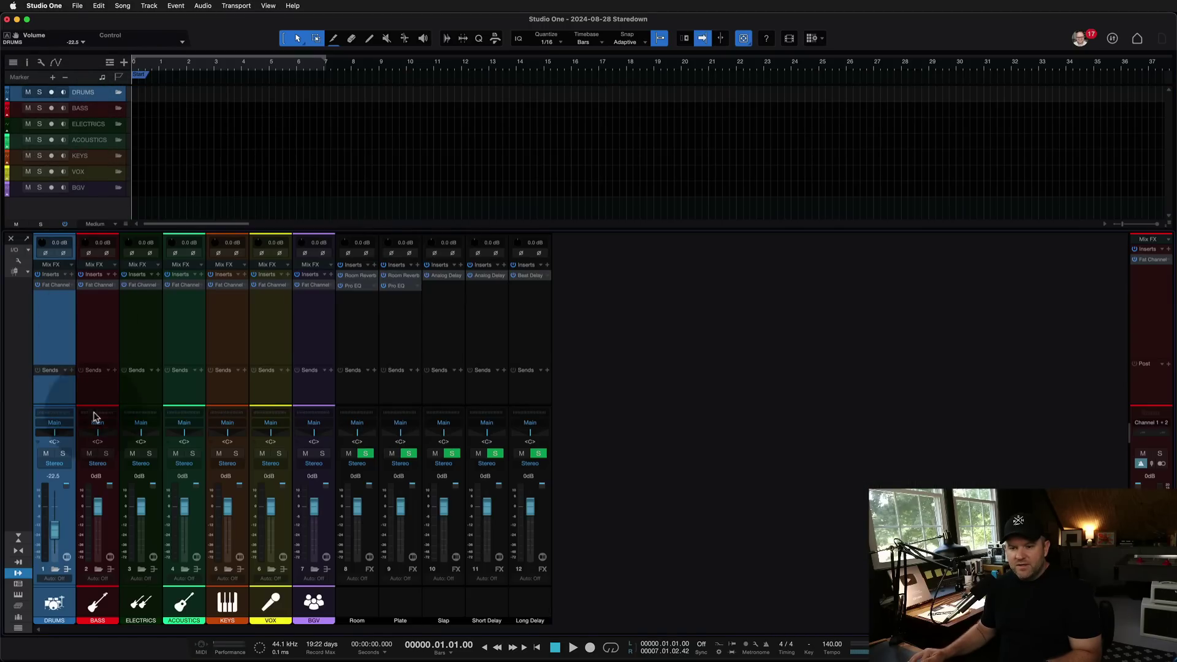
drag(56, 528, 56, 533)
alt+click(56, 531)
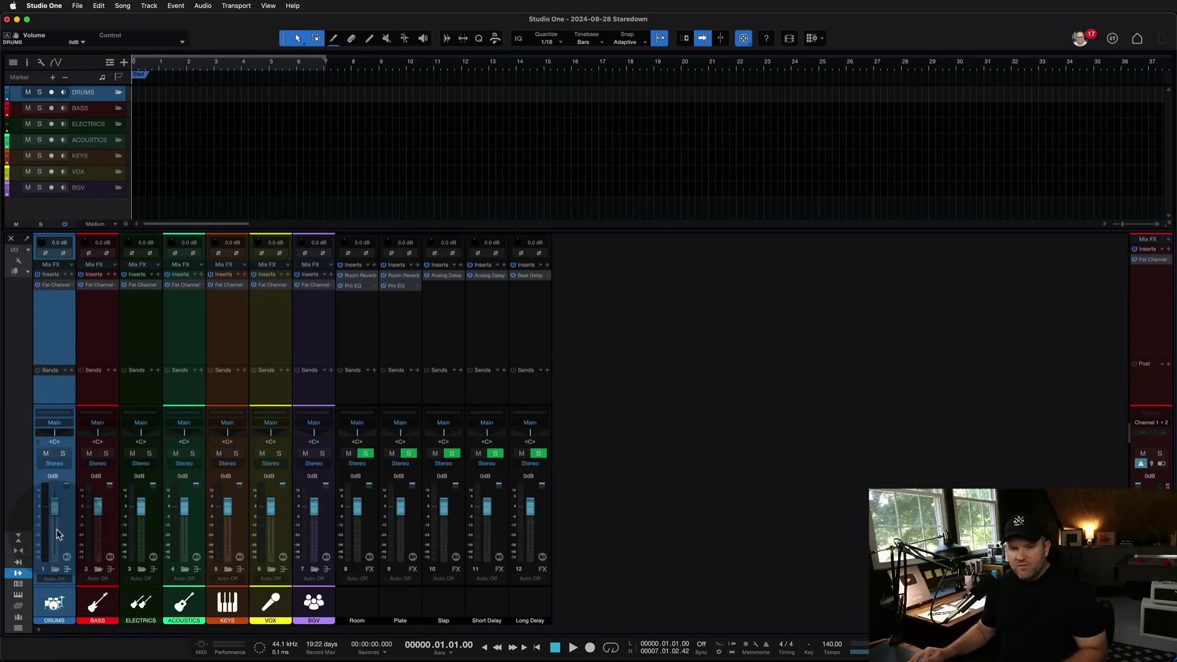
key(F3)
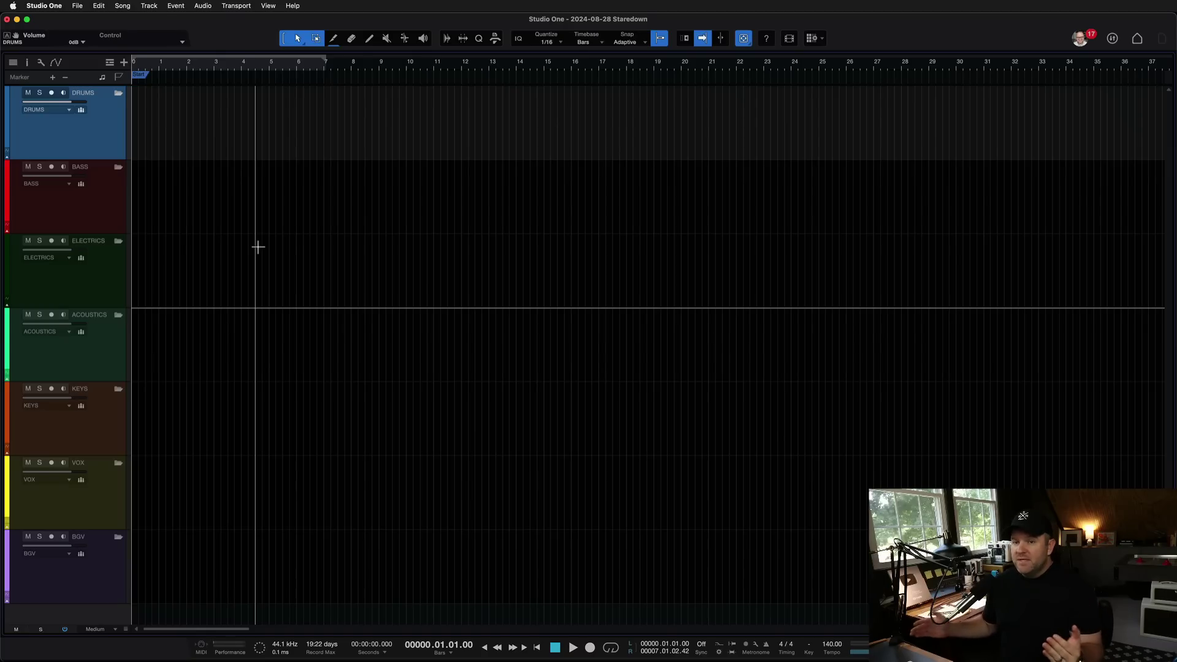
key(F3)
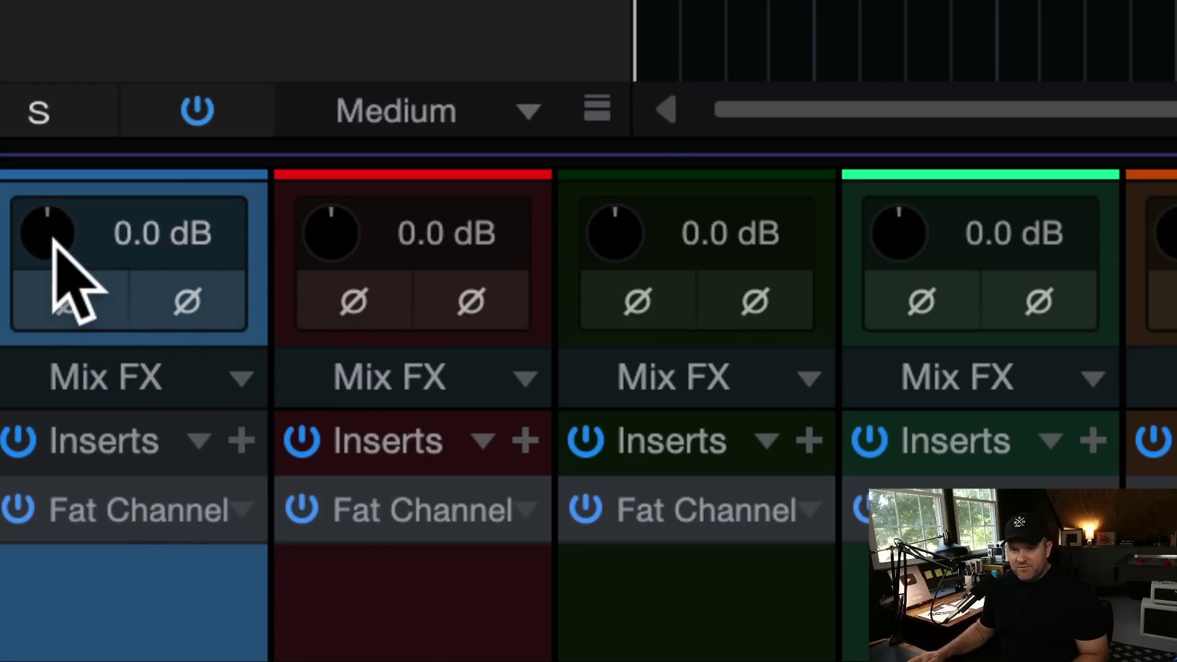
Step: Nudge the DRUMS input gain up, then turn channel input controls off
mouse_move(53, 224)
mouse_down()
mouse_move(57, 245)
mouse_move(56, 228)
mouse_up()
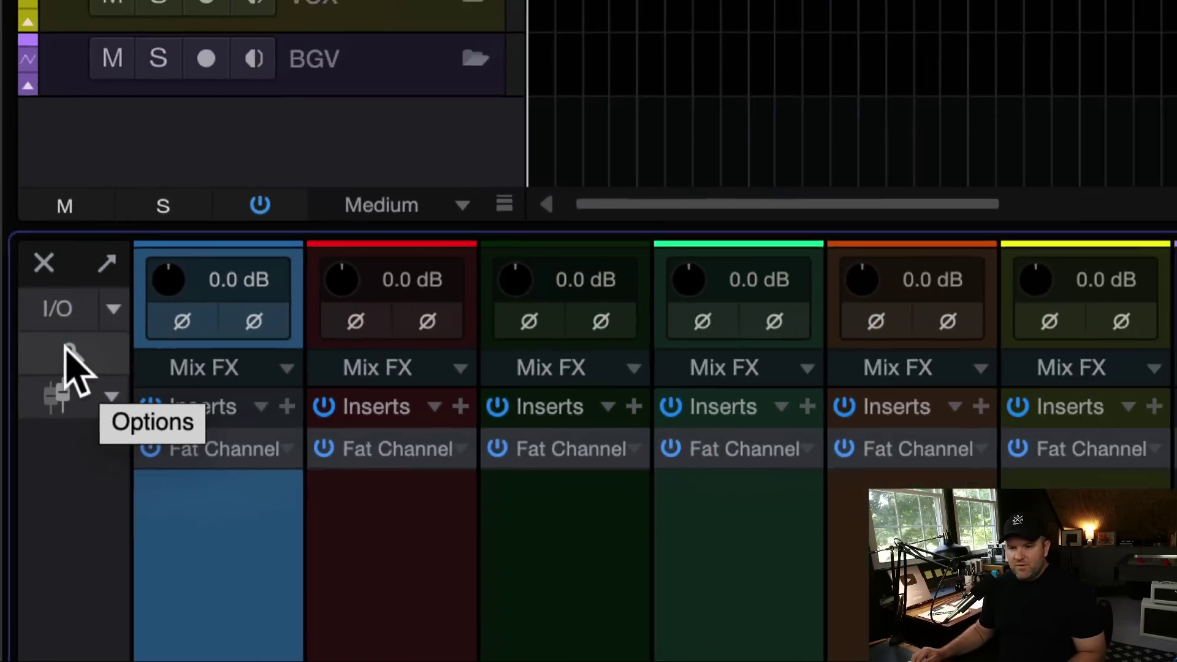
click(66, 350)
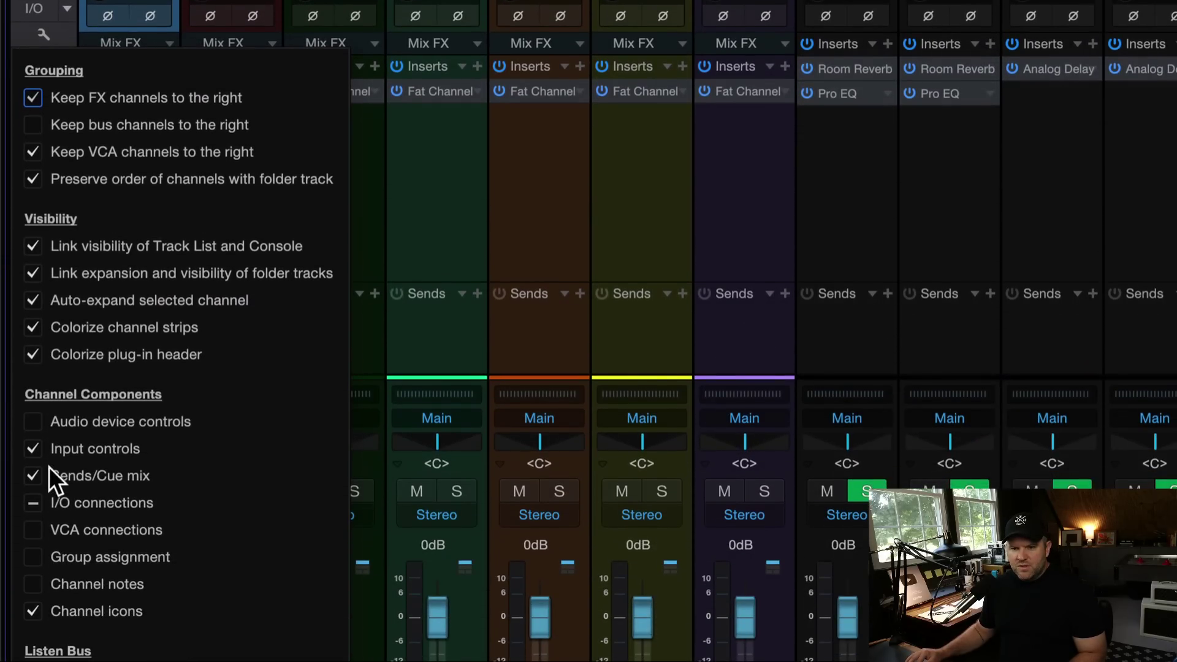
click(32, 449)
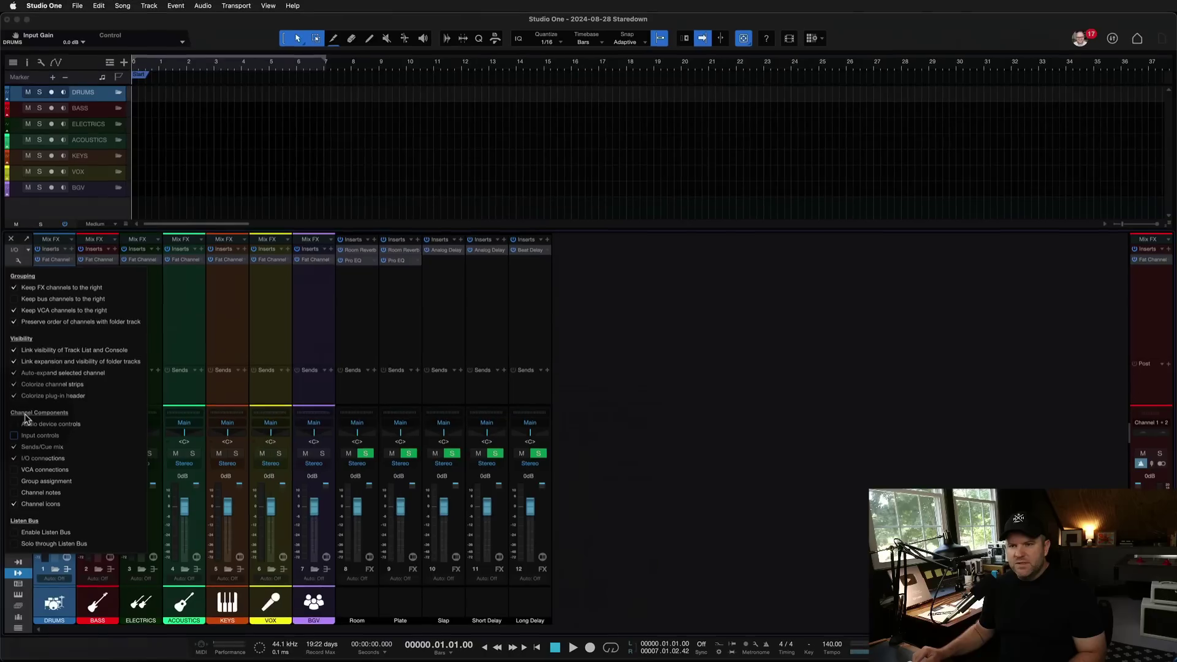
click(275, 318)
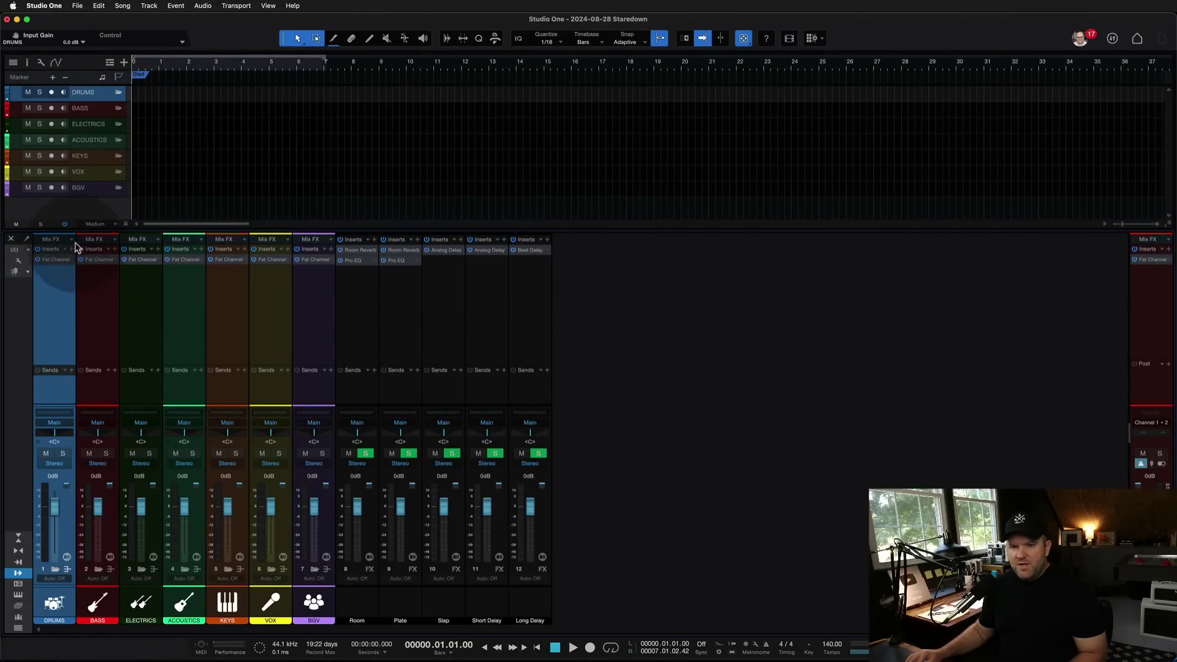
Step: Re-enable Input controls under Channel Components for every channel strip
click(44, 277)
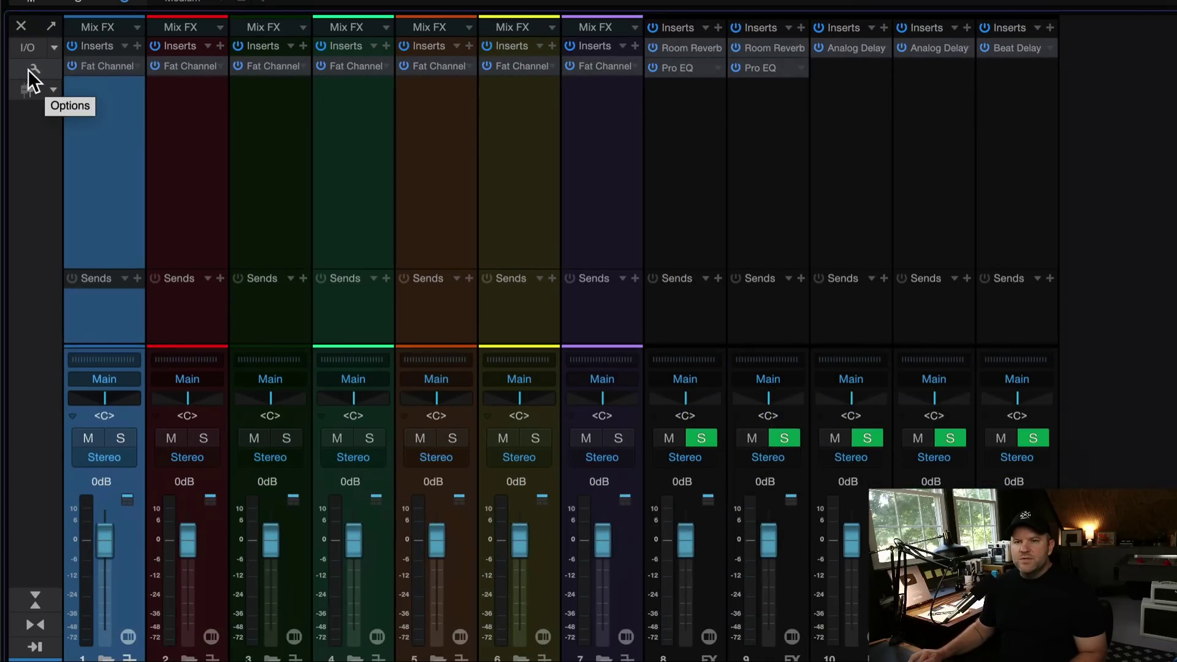
click(22, 245)
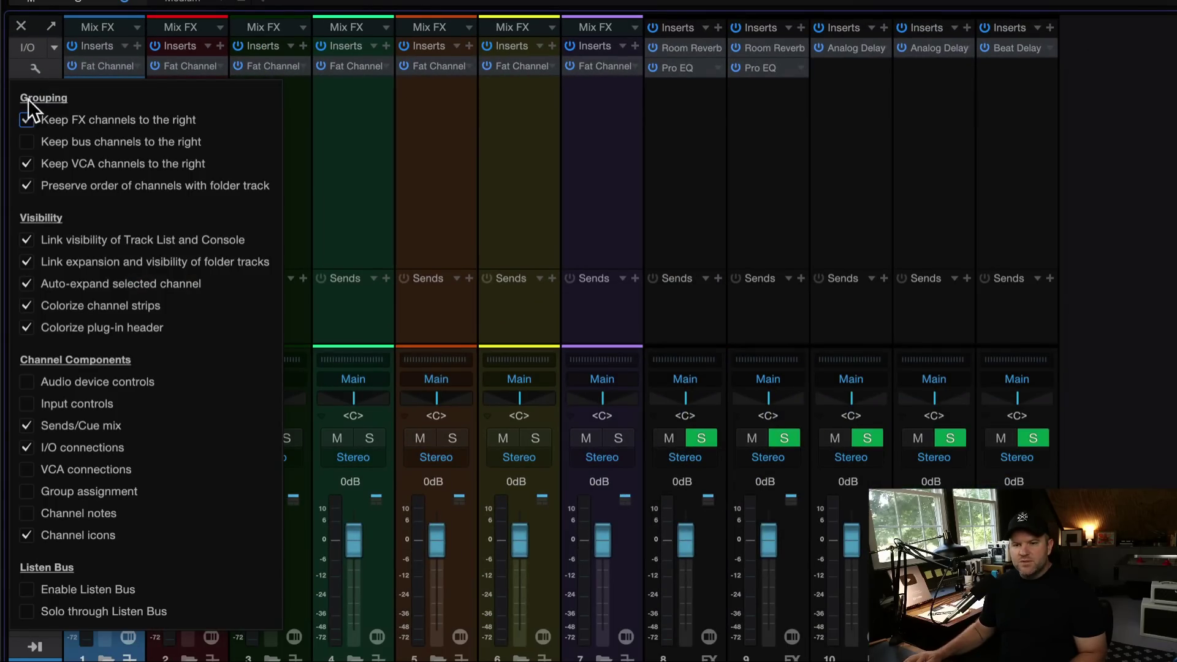
click(46, 404)
click(462, 153)
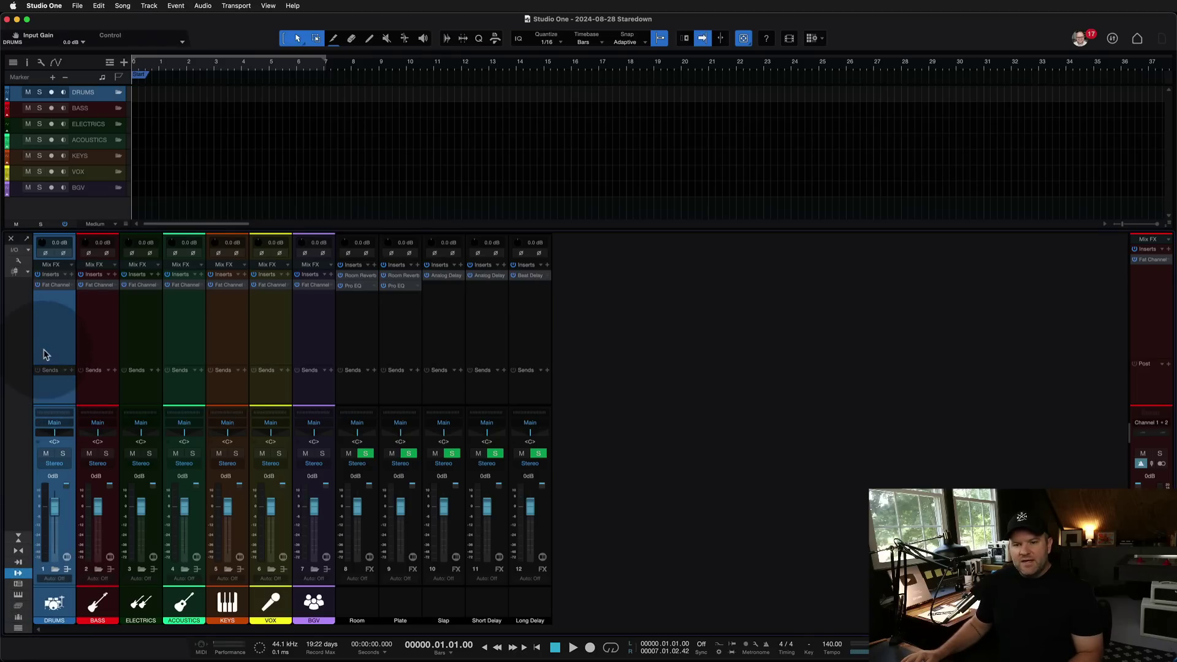
Step: Select DRUMS, then extend the selection through BGV to cover channels 1–7
shift+click(319, 401)
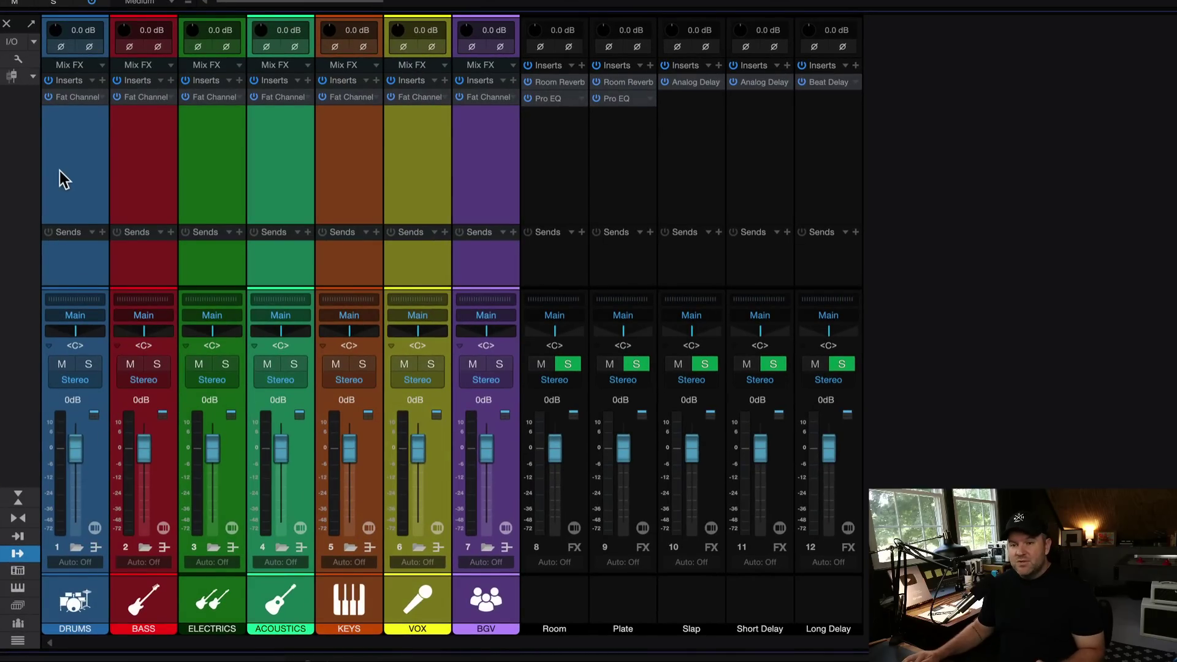
click(70, 264)
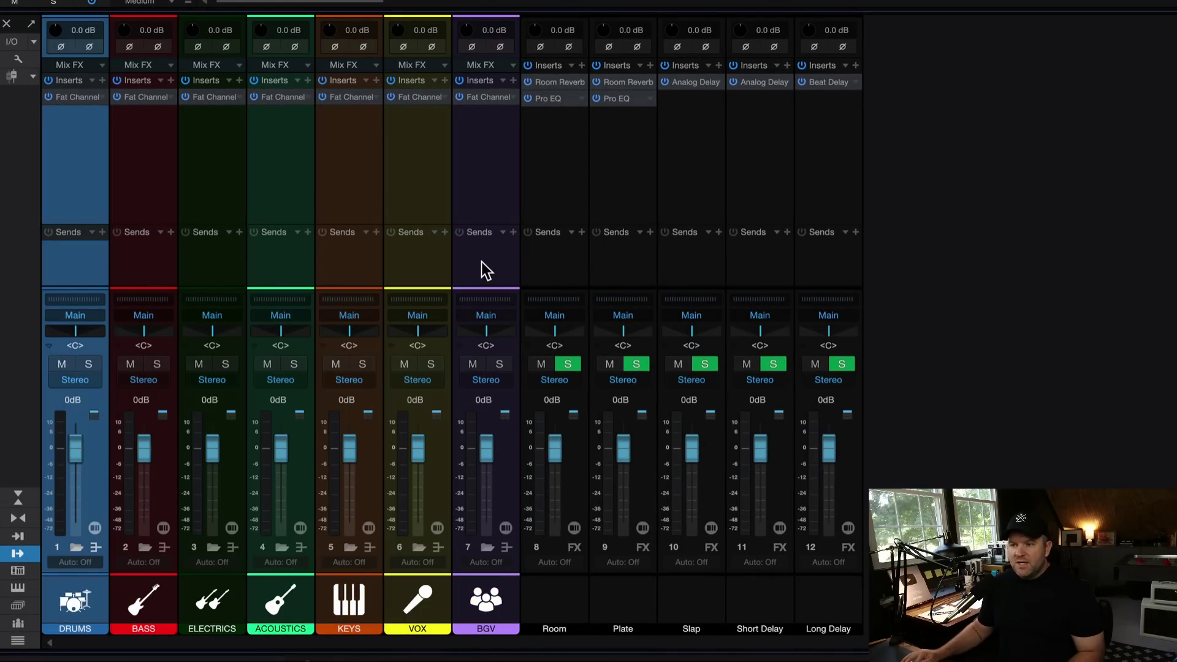
shift+click(485, 263)
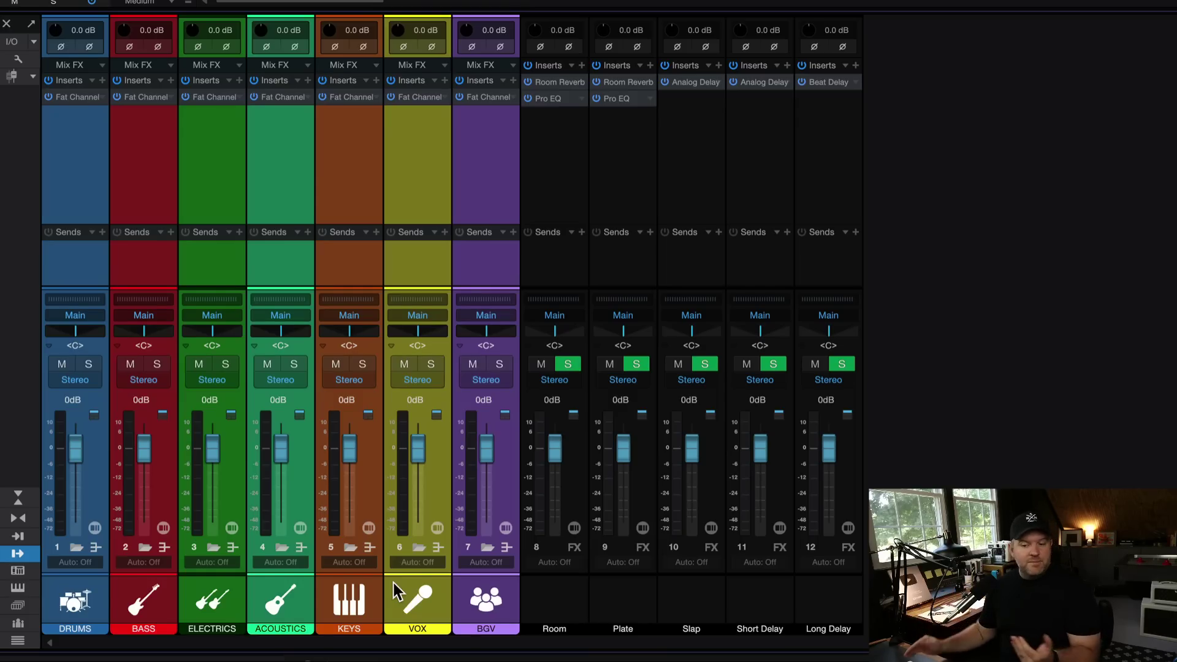
Step: Select the five effects channels, Room through Long Delay, as one range
click(71, 246)
shift+click(112, 256)
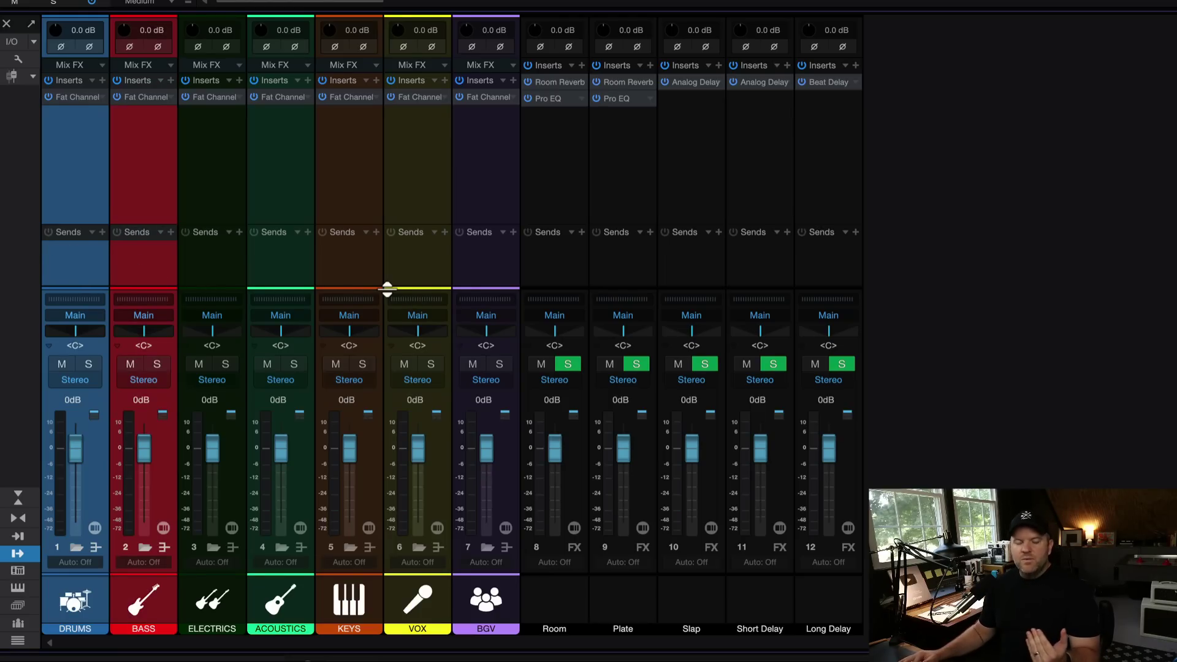
shift+click(144, 271)
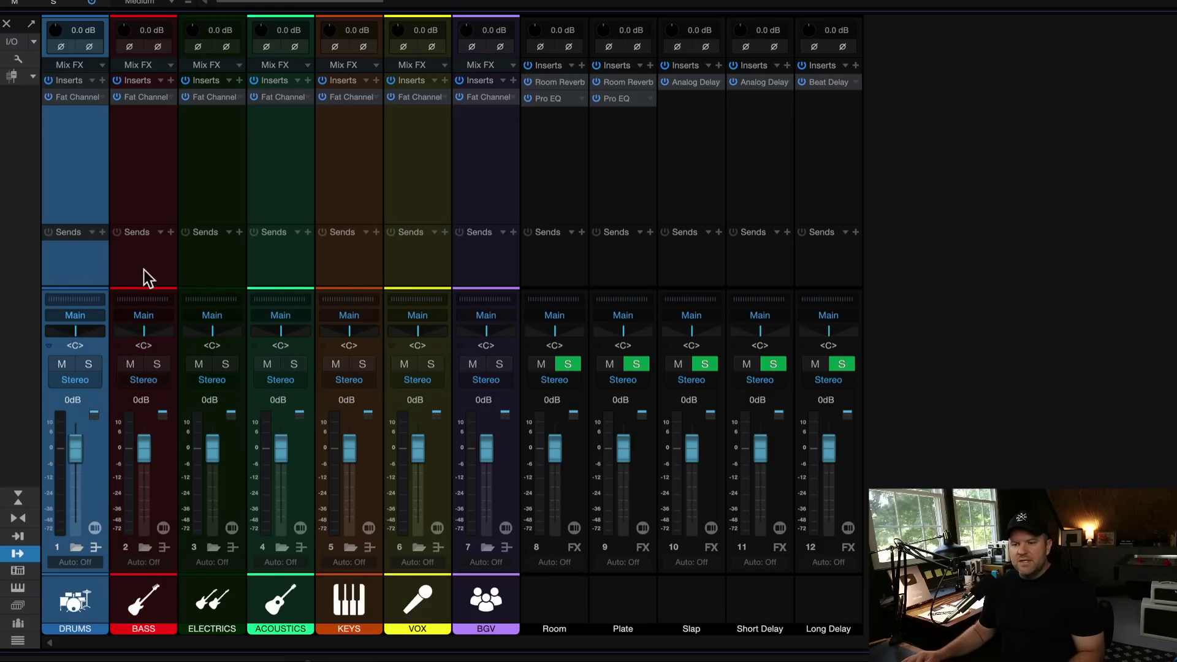
click(284, 263)
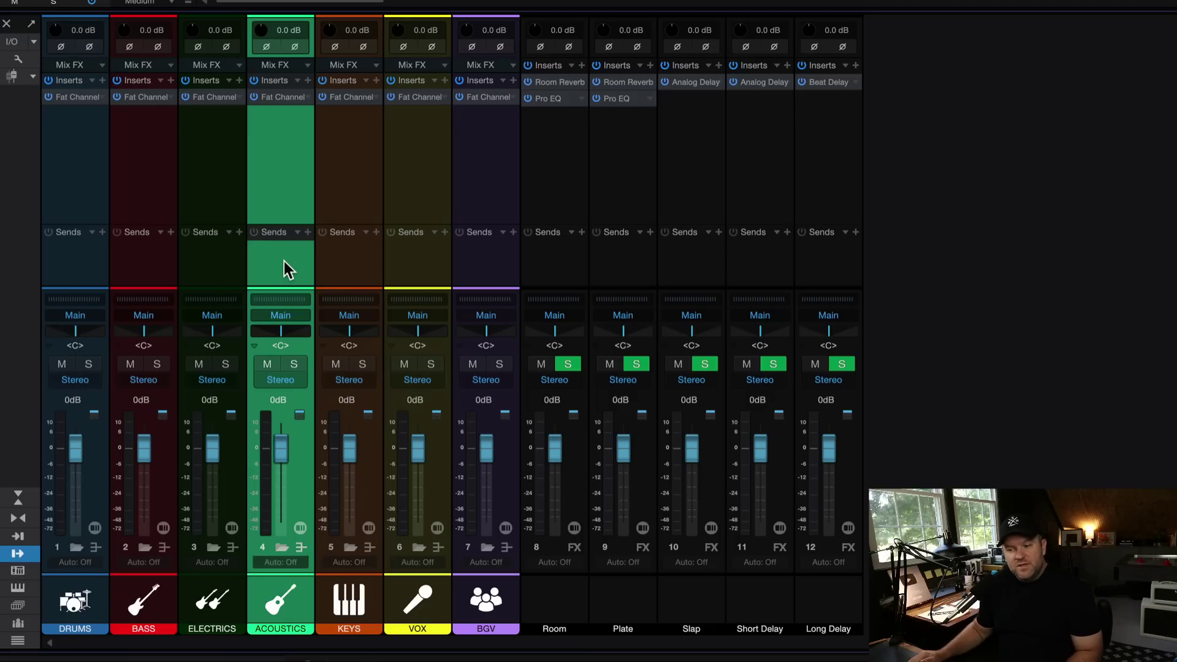
click(573, 252)
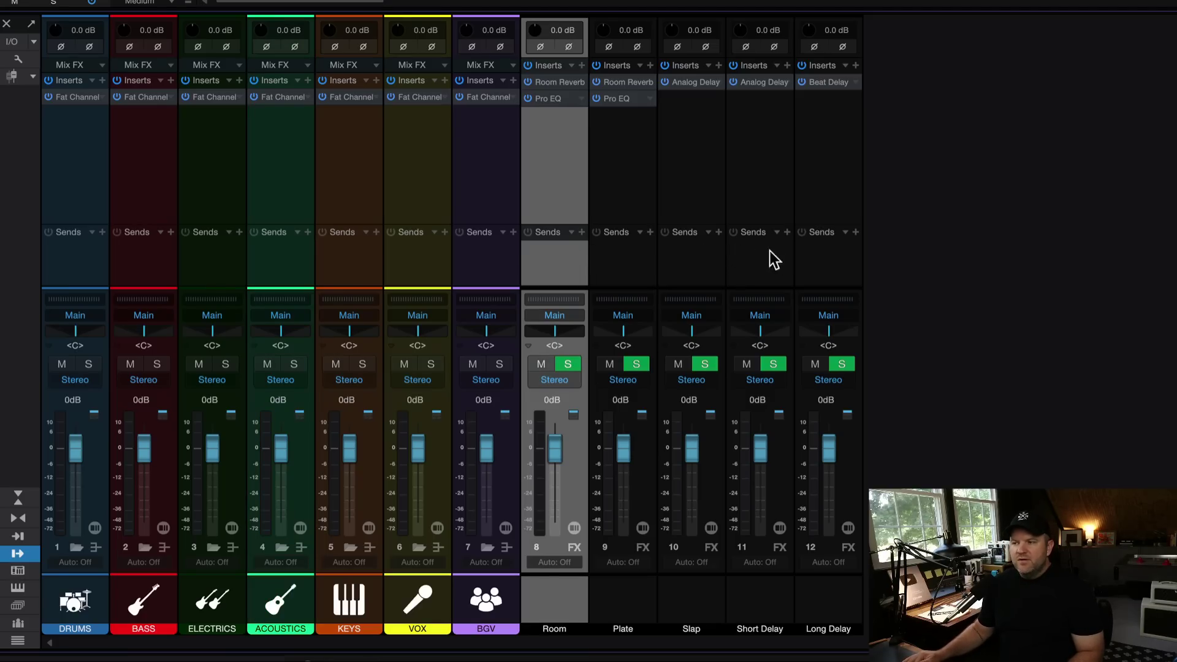
shift+click(822, 265)
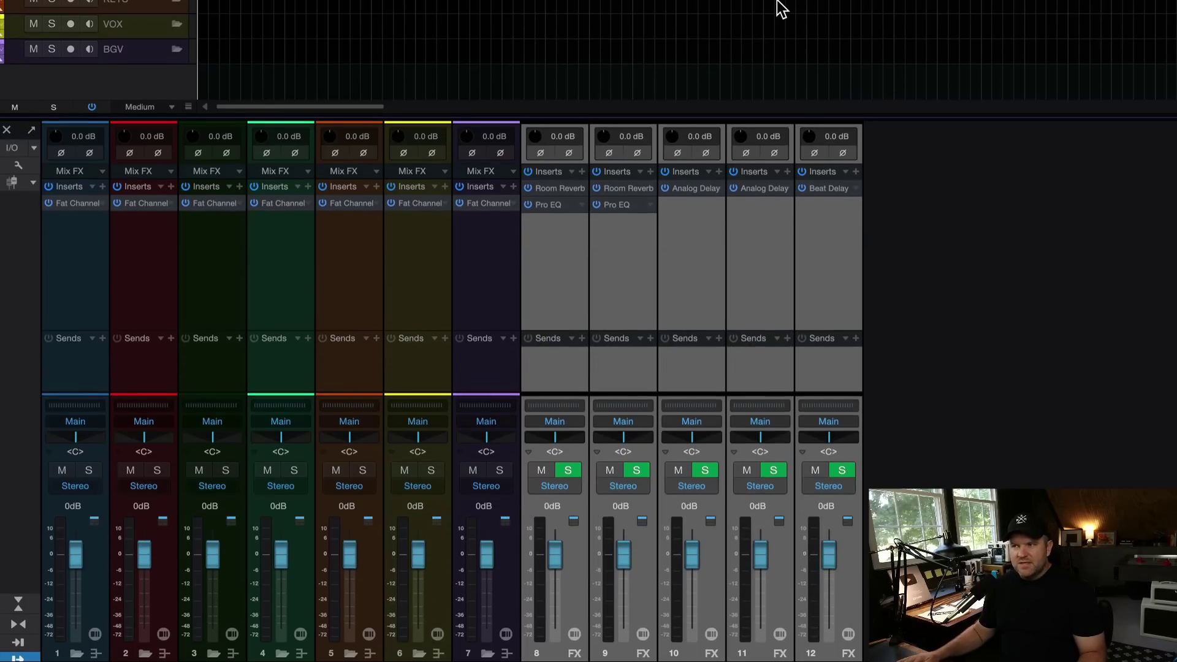
Step: Open Short Delay's Analog Delay, view Long Delay's Beat Delay, then close the plugin
click(755, 187)
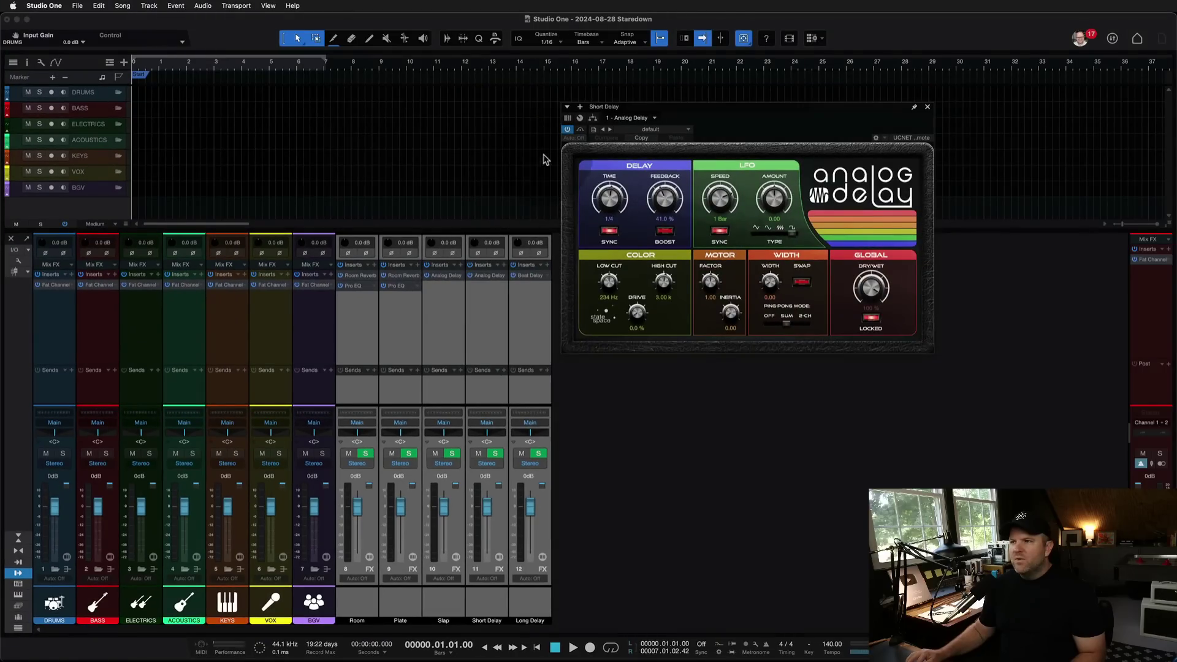
drag(675, 115, 286, 79)
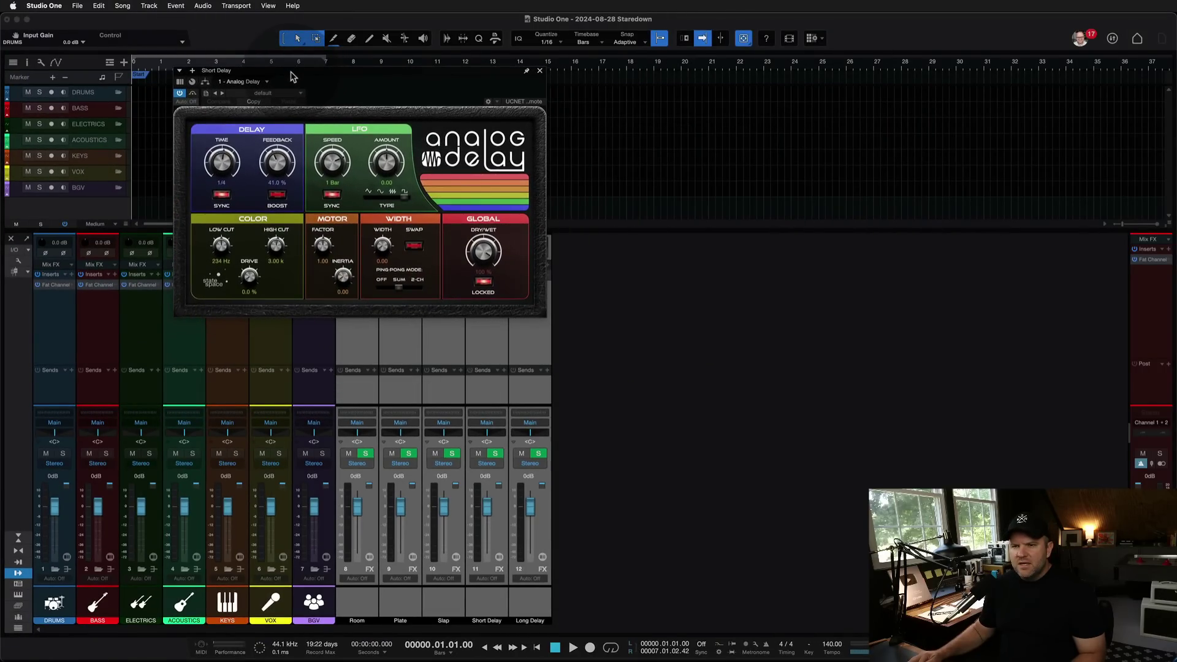
click(543, 335)
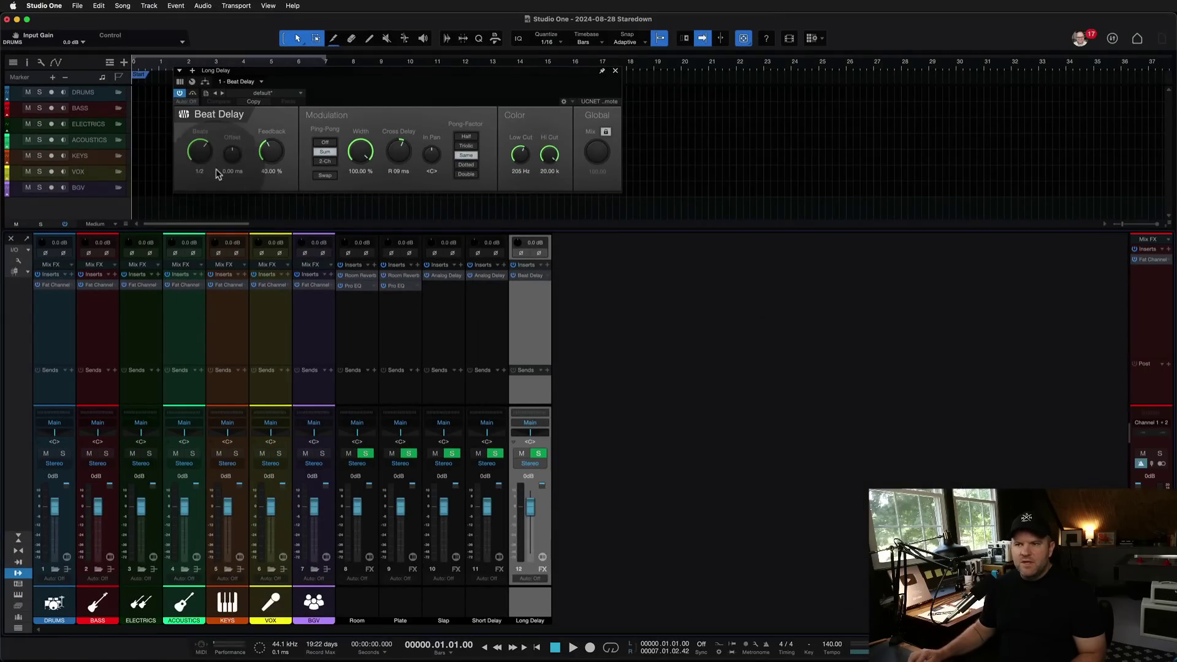
click(616, 71)
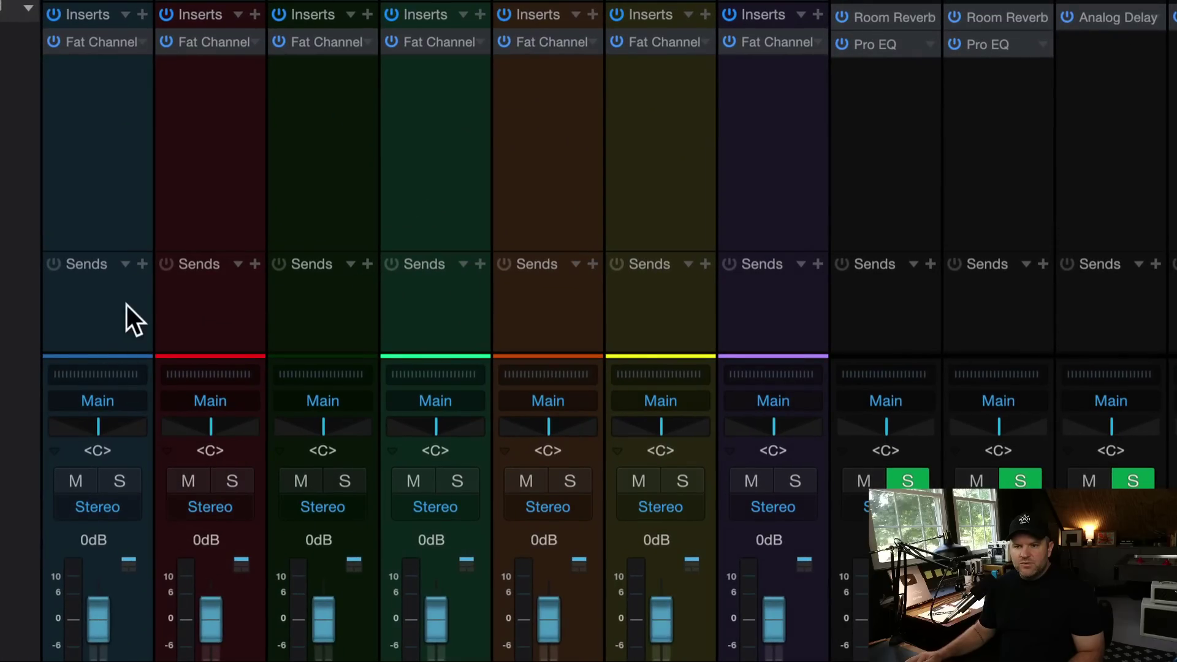
click(142, 264)
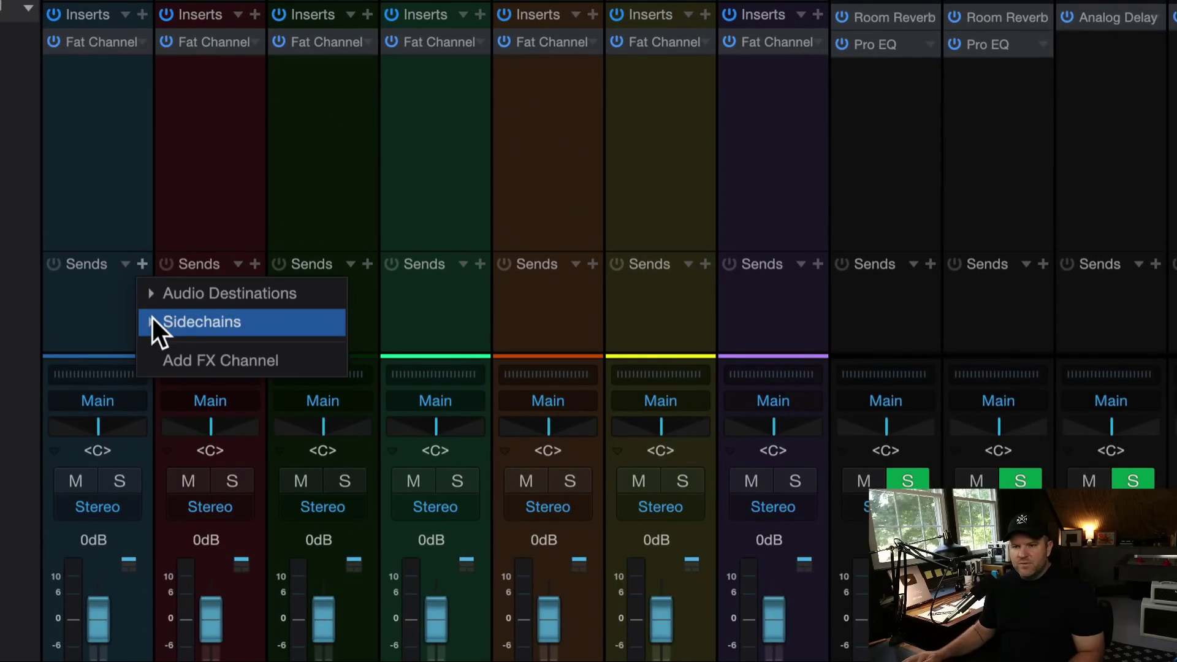
click(149, 296)
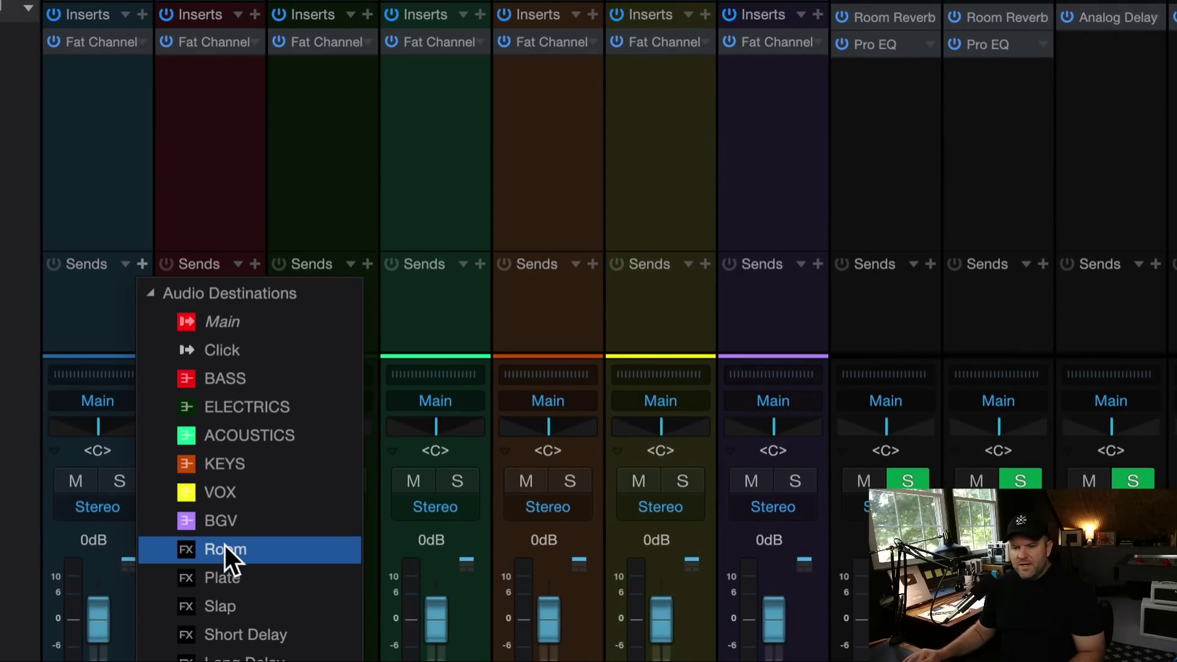
click(225, 548)
right_click(144, 294)
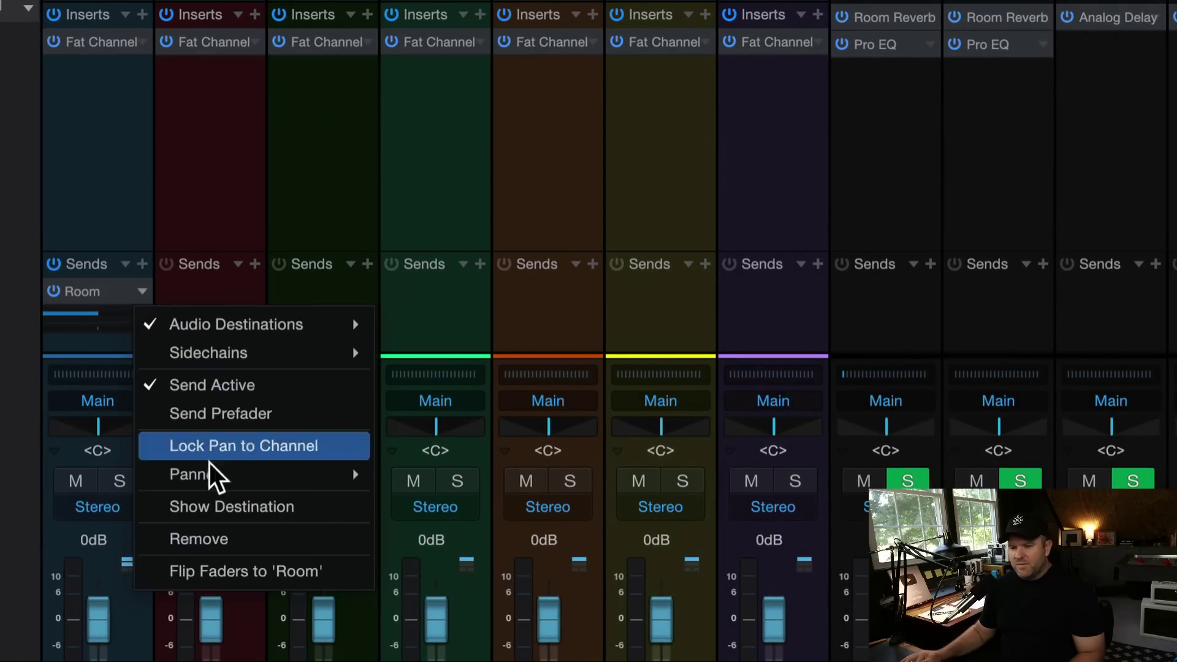
click(233, 538)
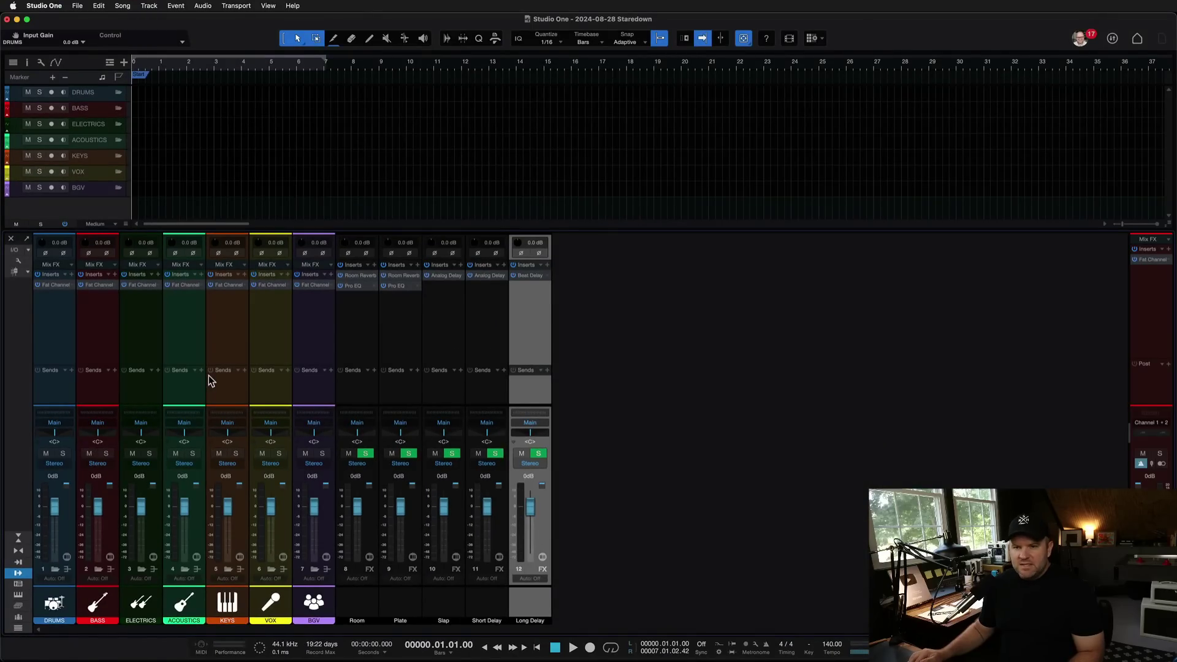
Step: Save the song and open the DRUMS channel's Fat Channel editor beside the mixer
key(ctrl+s)
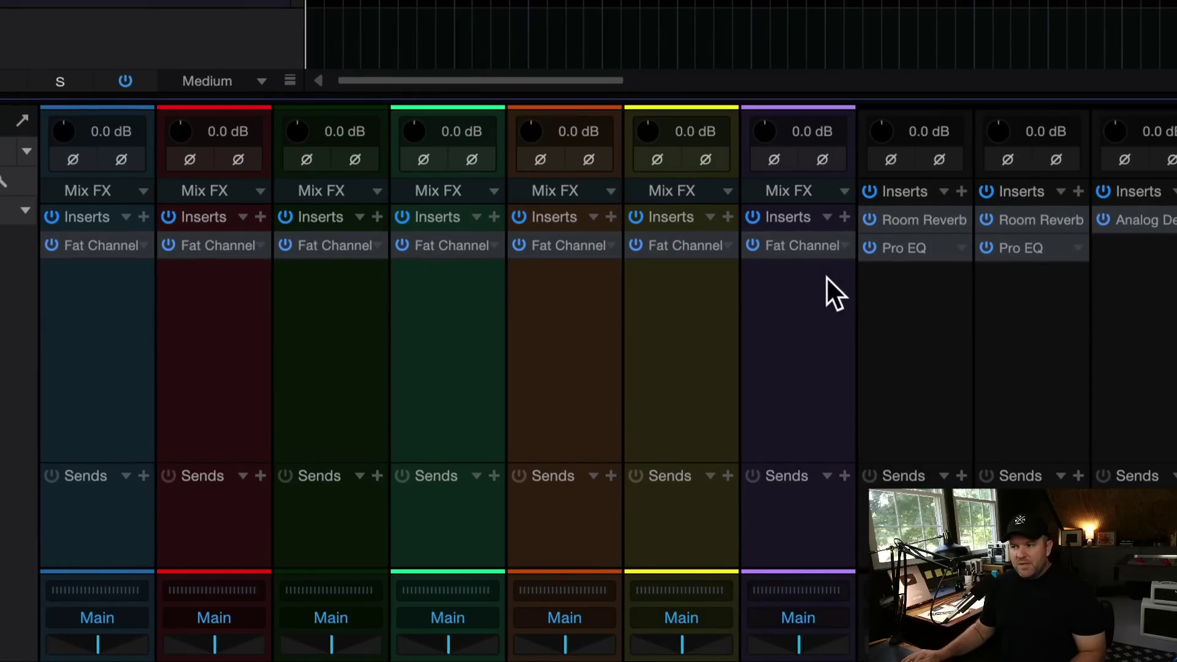
click(826, 295)
shift+click(70, 361)
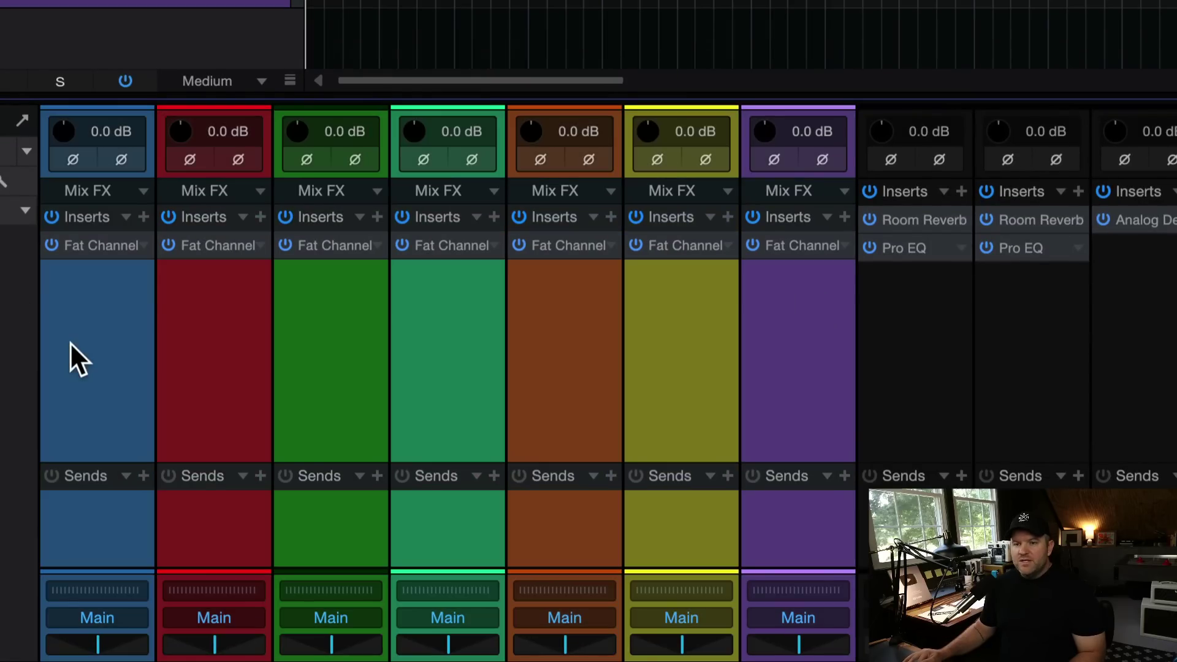
click(87, 256)
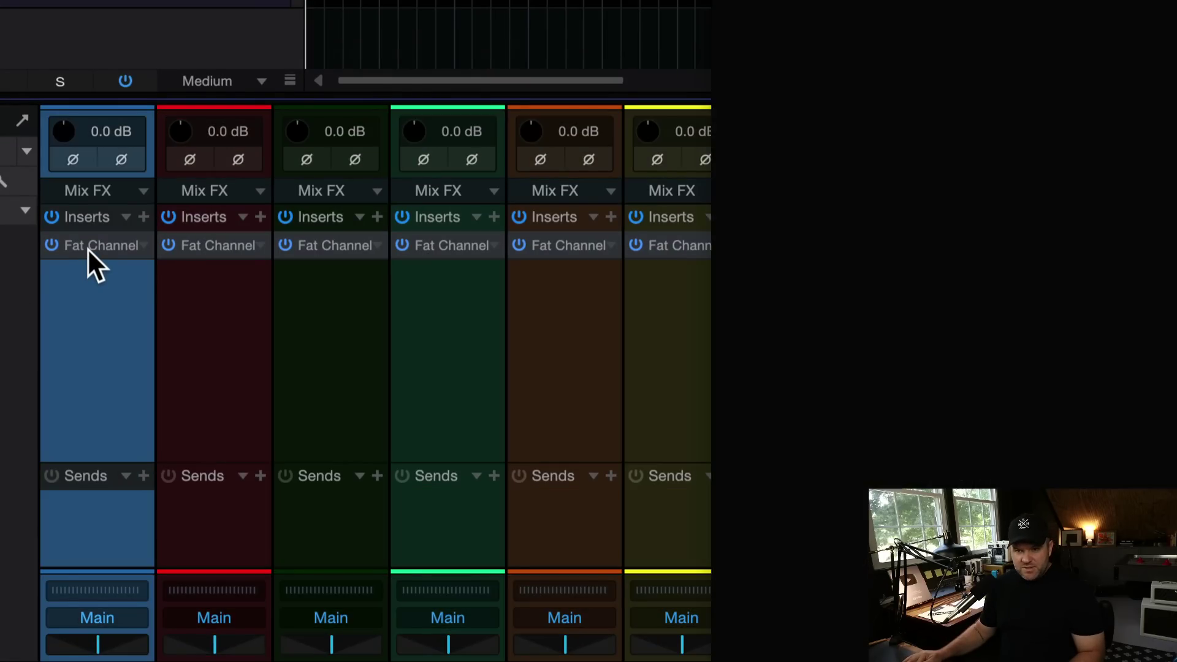
click(87, 248)
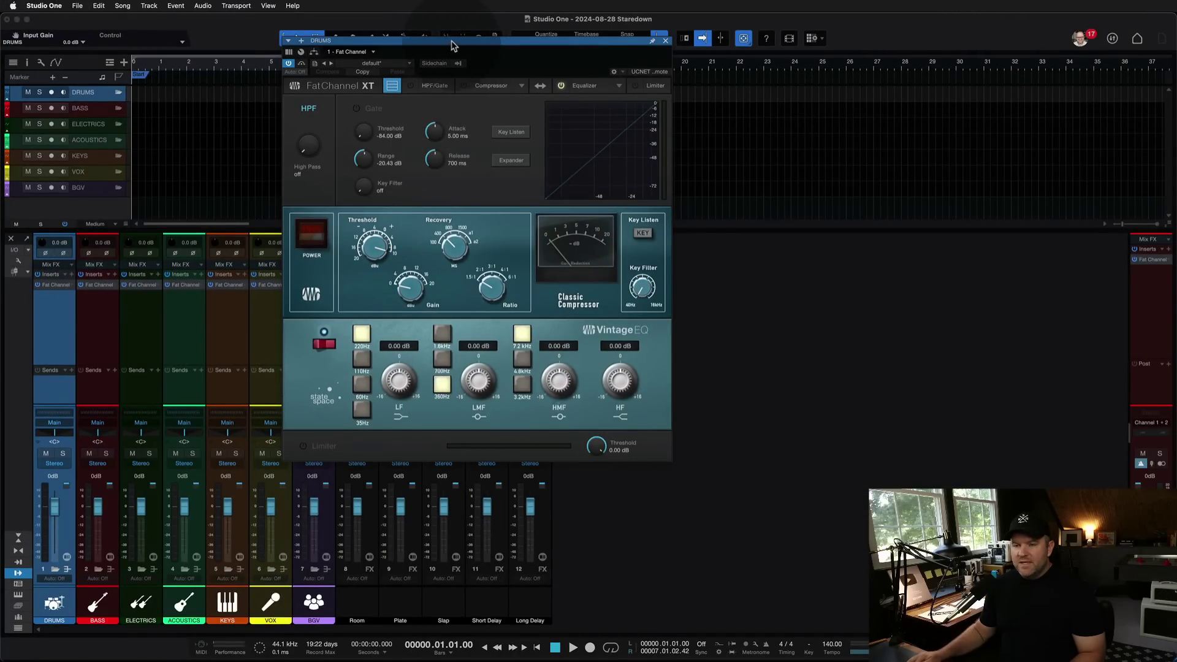
drag(458, 45, 296, 40)
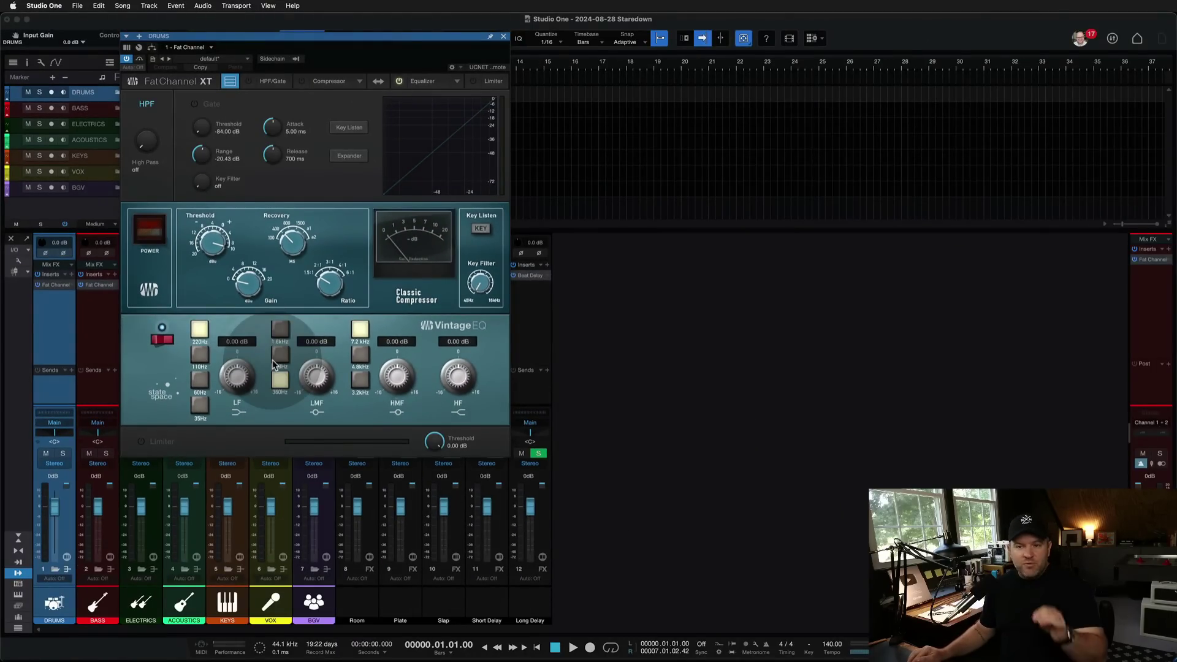
Step: Step through the BASS, ELECTRICS, ACOUSTICS, KEYS and VOX Fat Channel settings
click(65, 325)
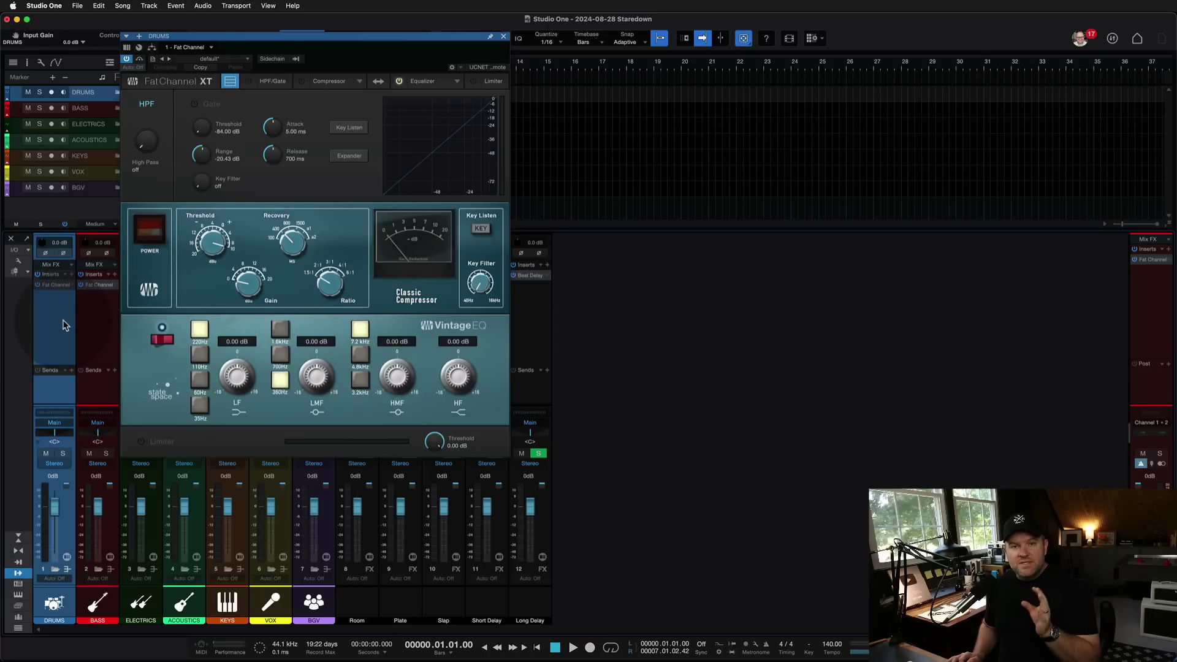
key(Down)
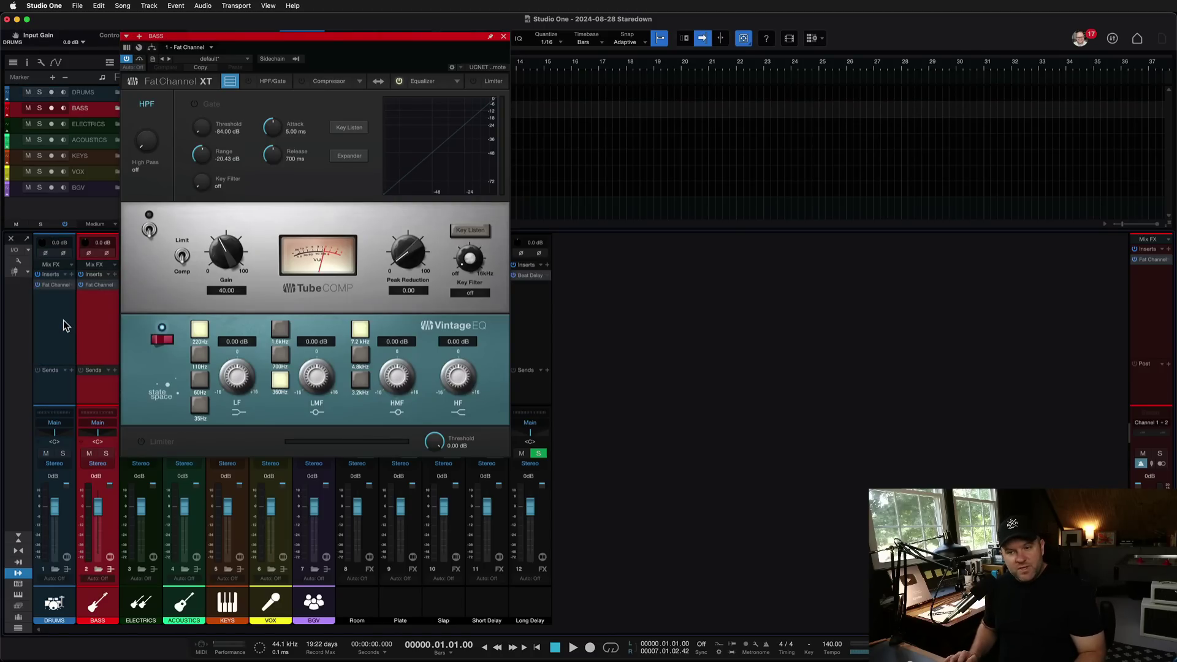
key(Down)
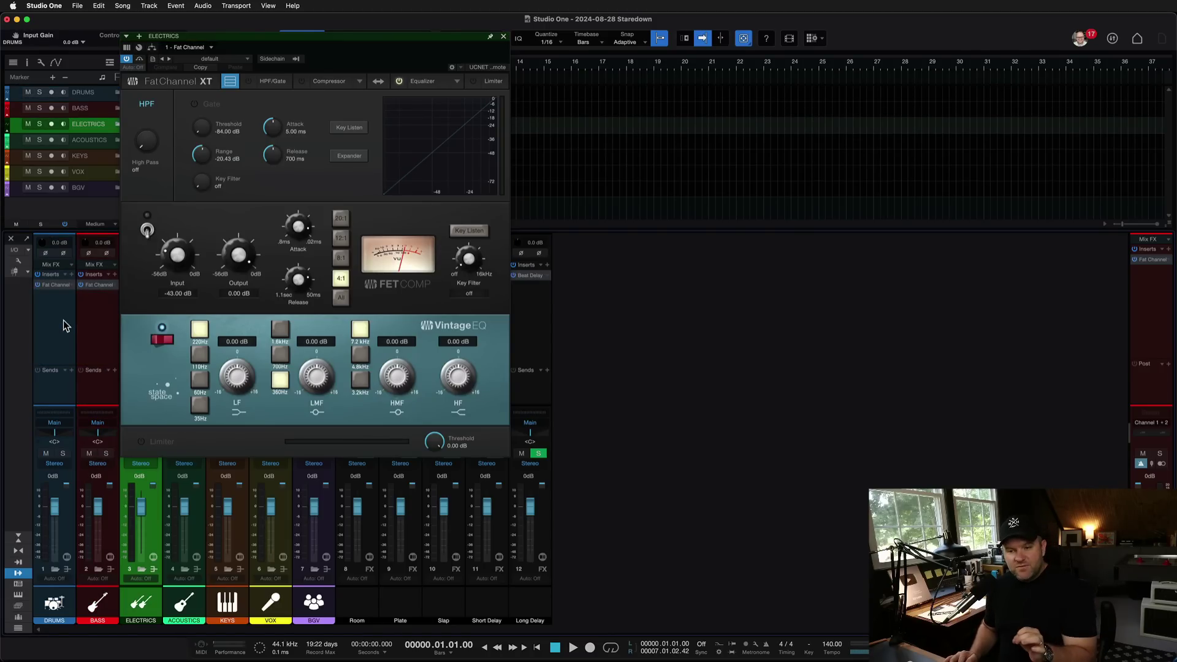
key(Down)
key(Down)
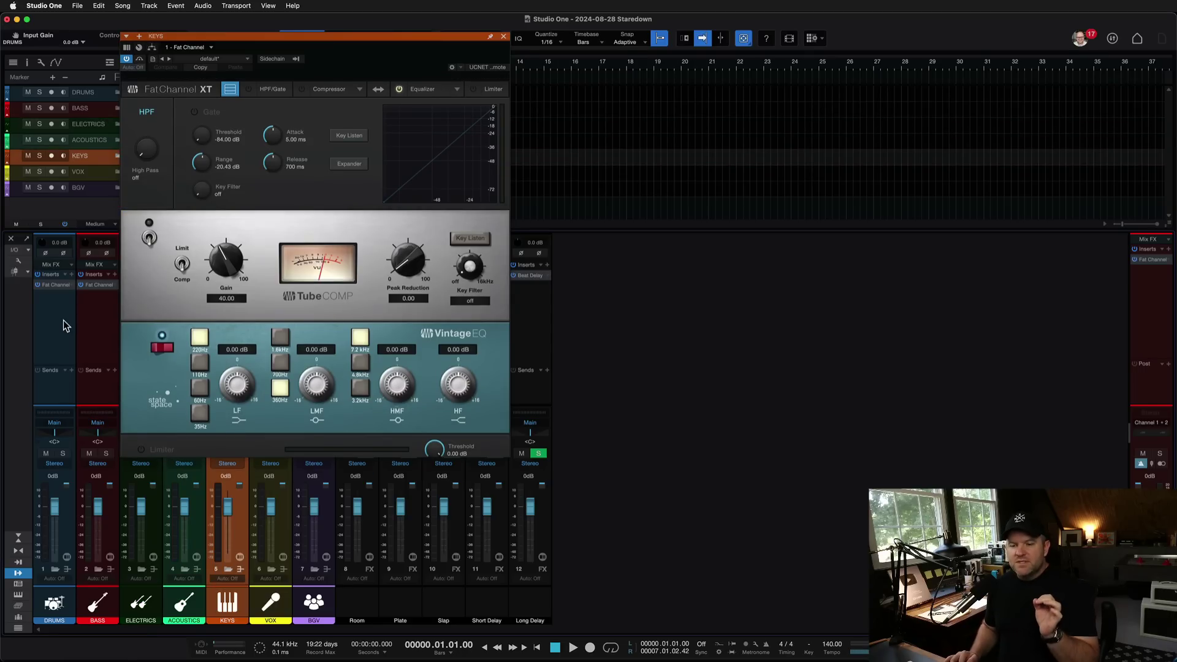
key(Down)
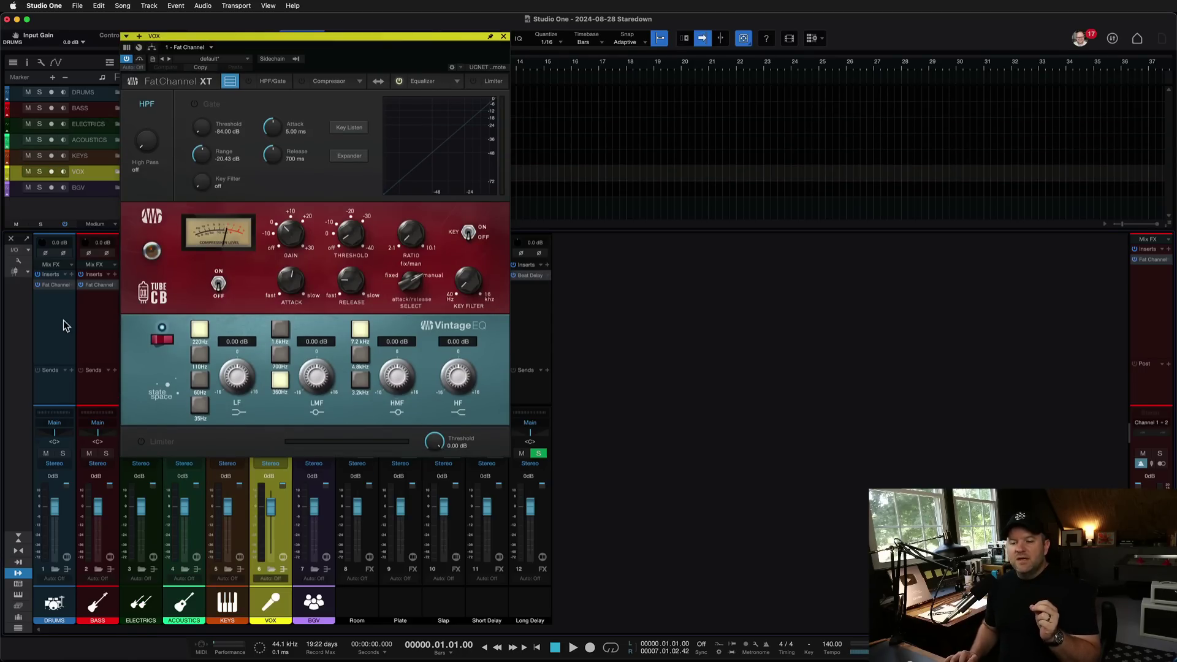
key(Down)
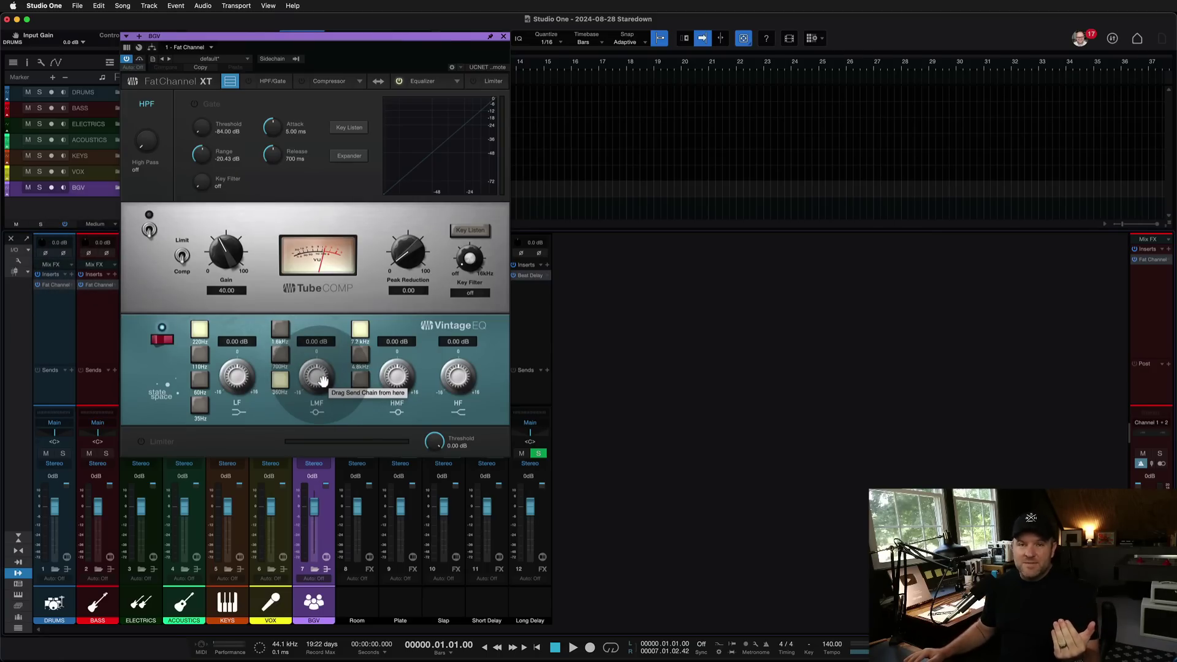
Step: Switch the BGV Tube Comp on and back off, then close its Fat Channel
click(150, 230)
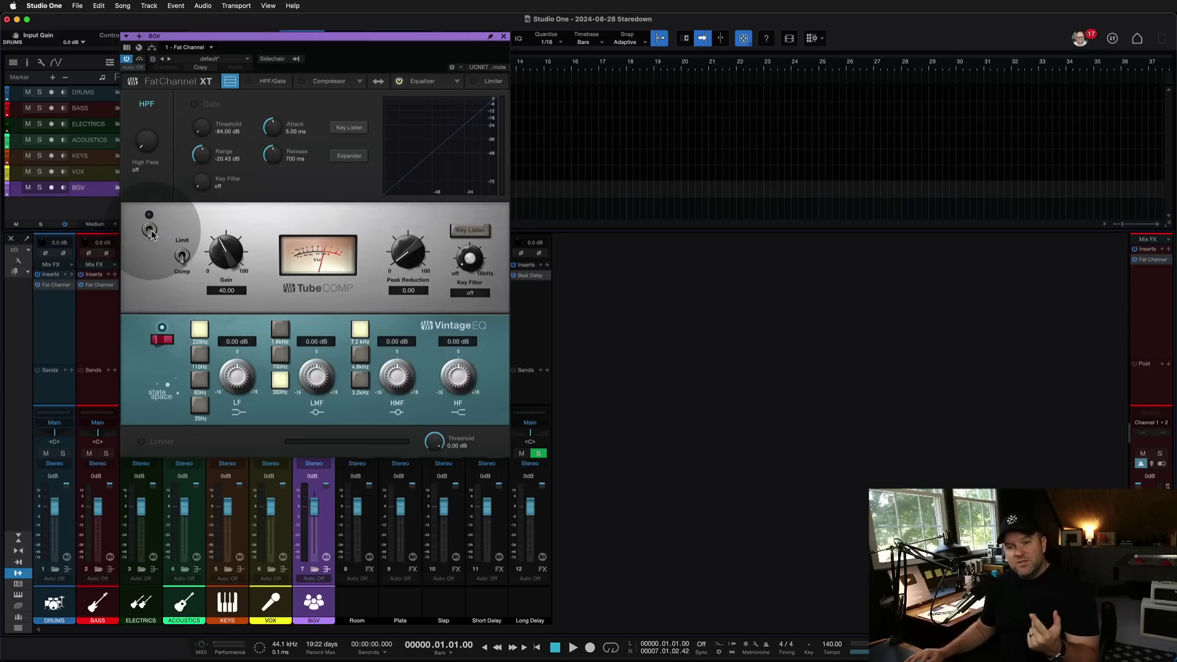
click(150, 230)
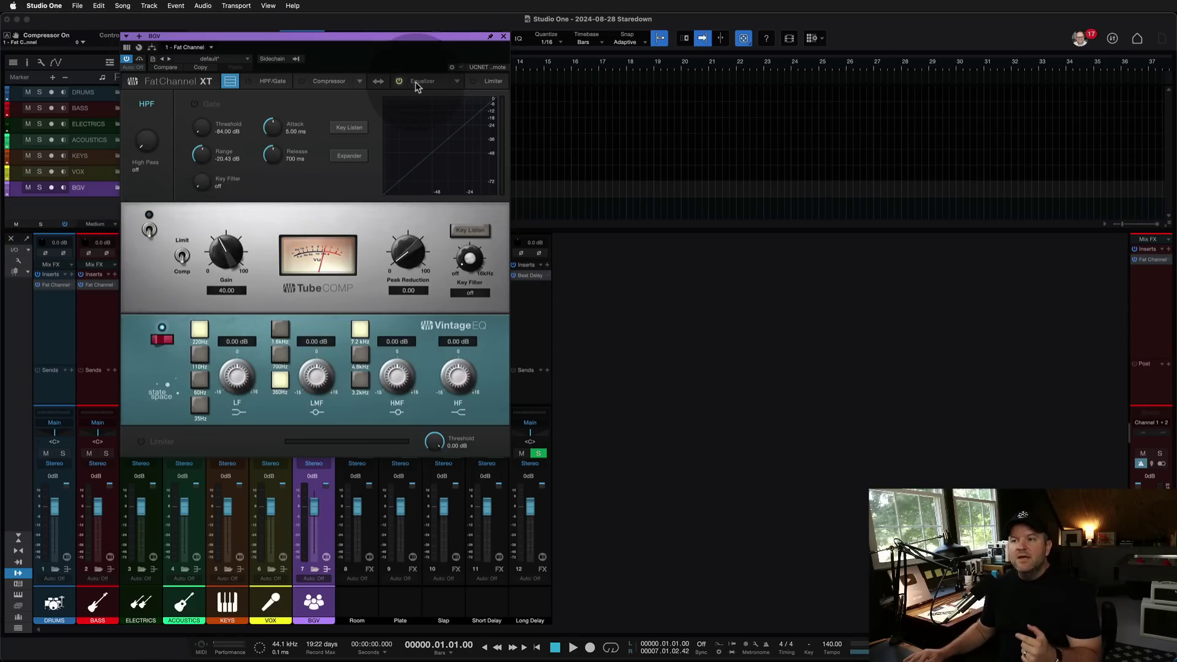
click(503, 37)
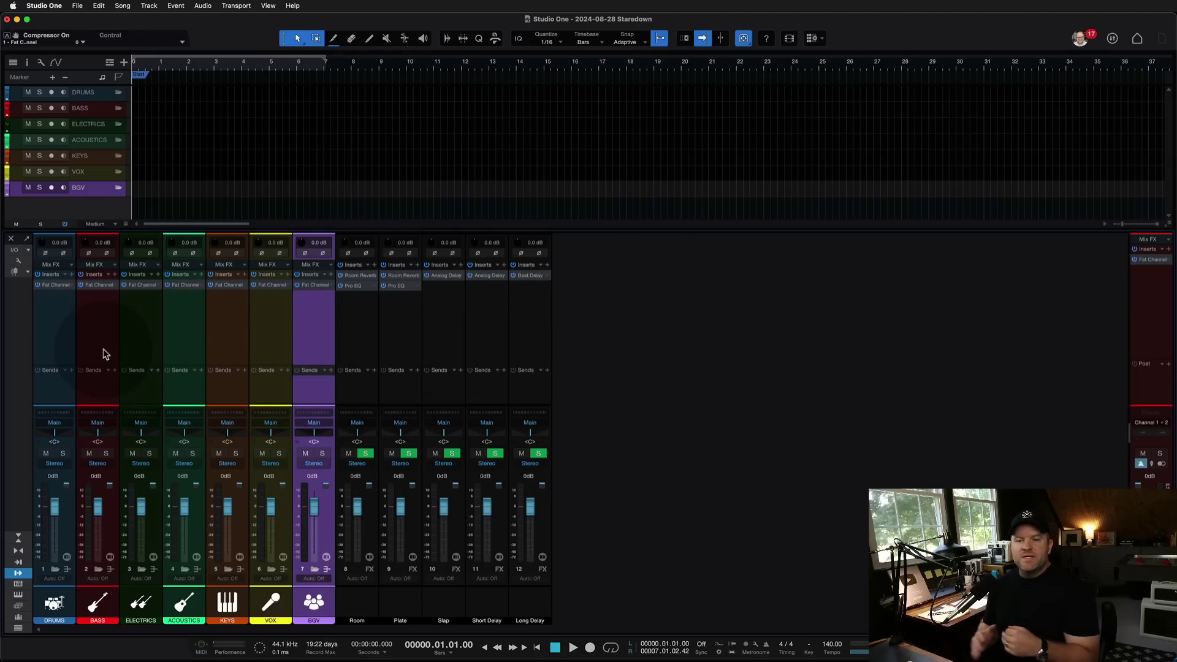
click(65, 320)
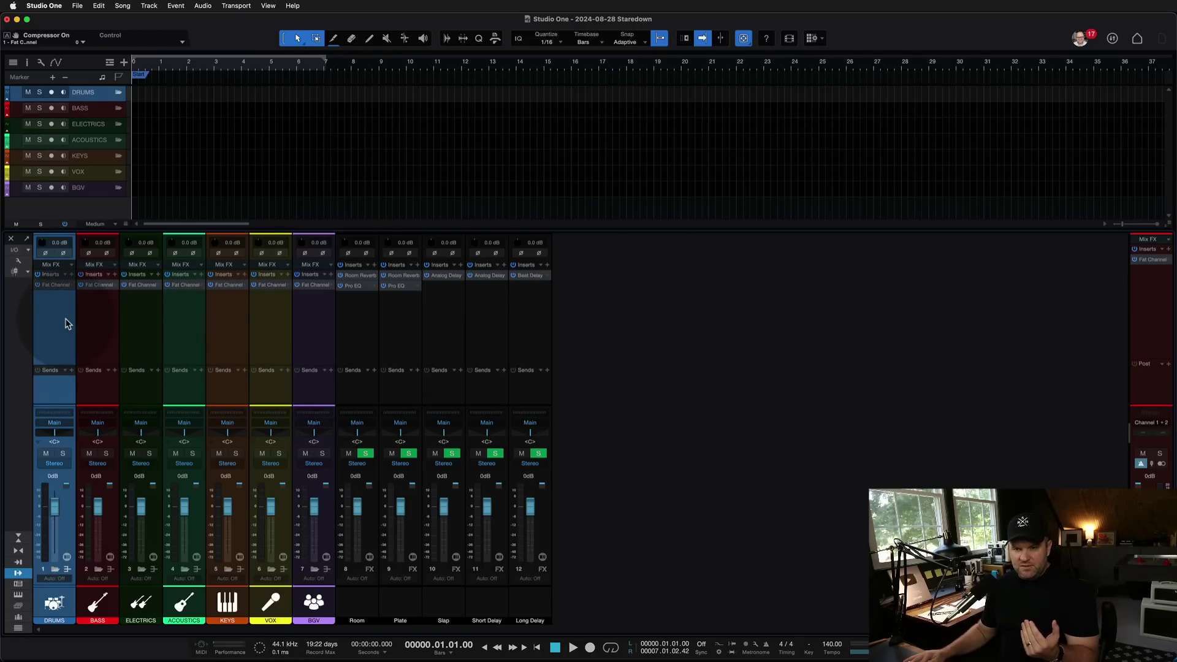
shift+click(318, 324)
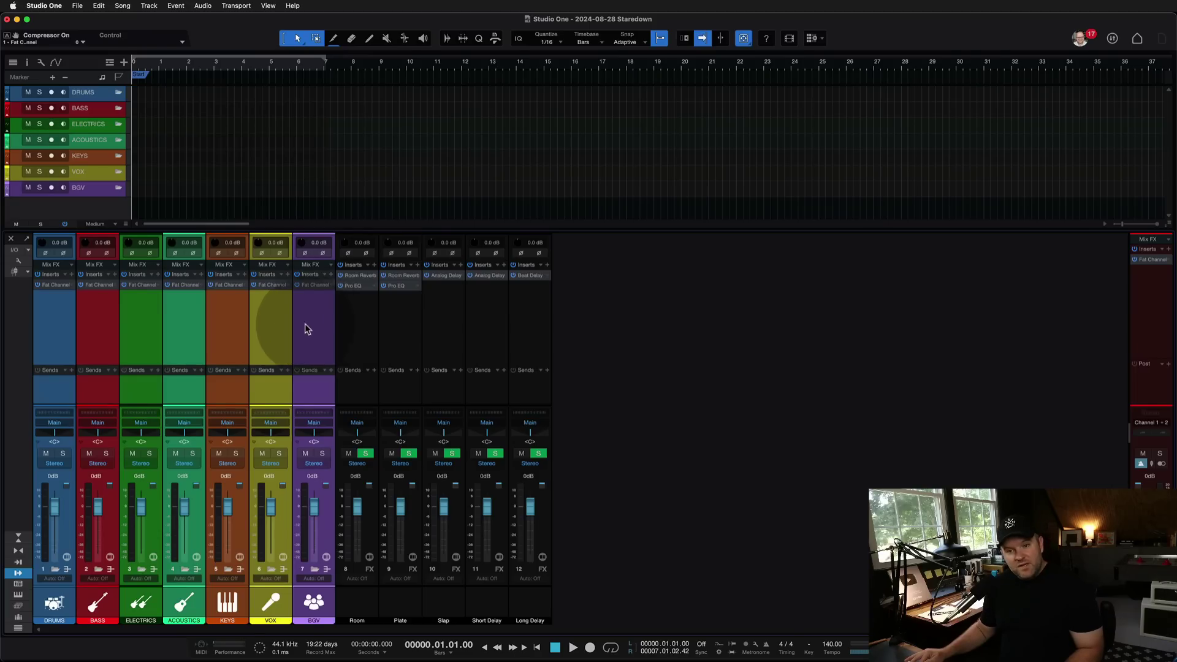
click(64, 342)
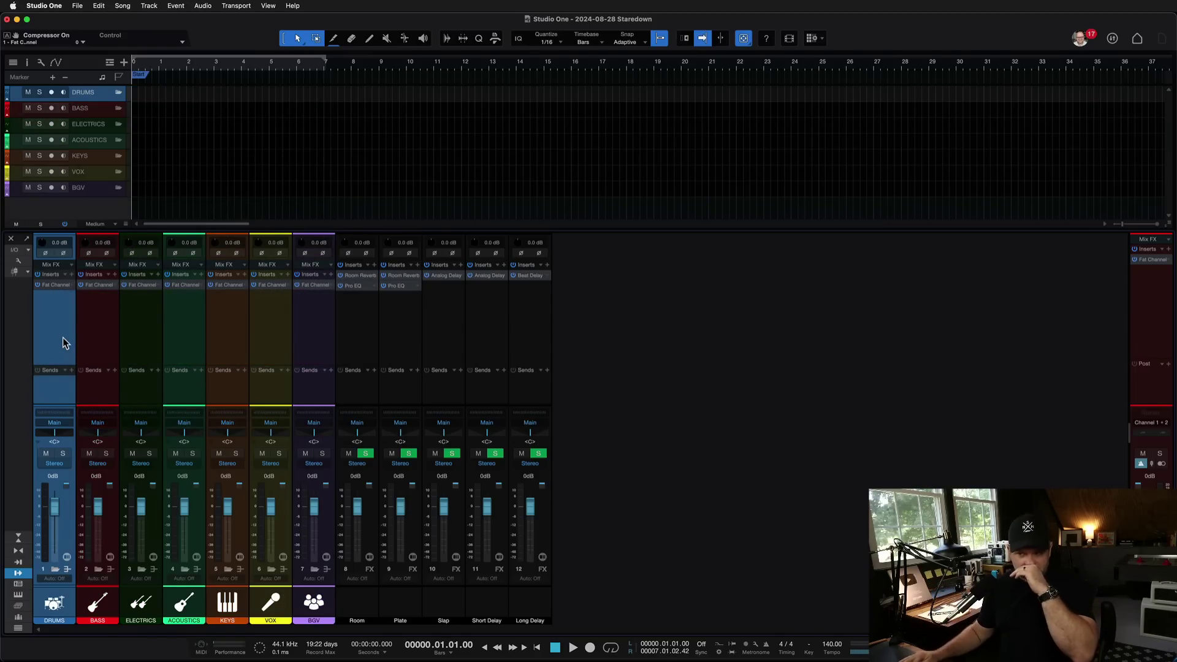
click(364, 342)
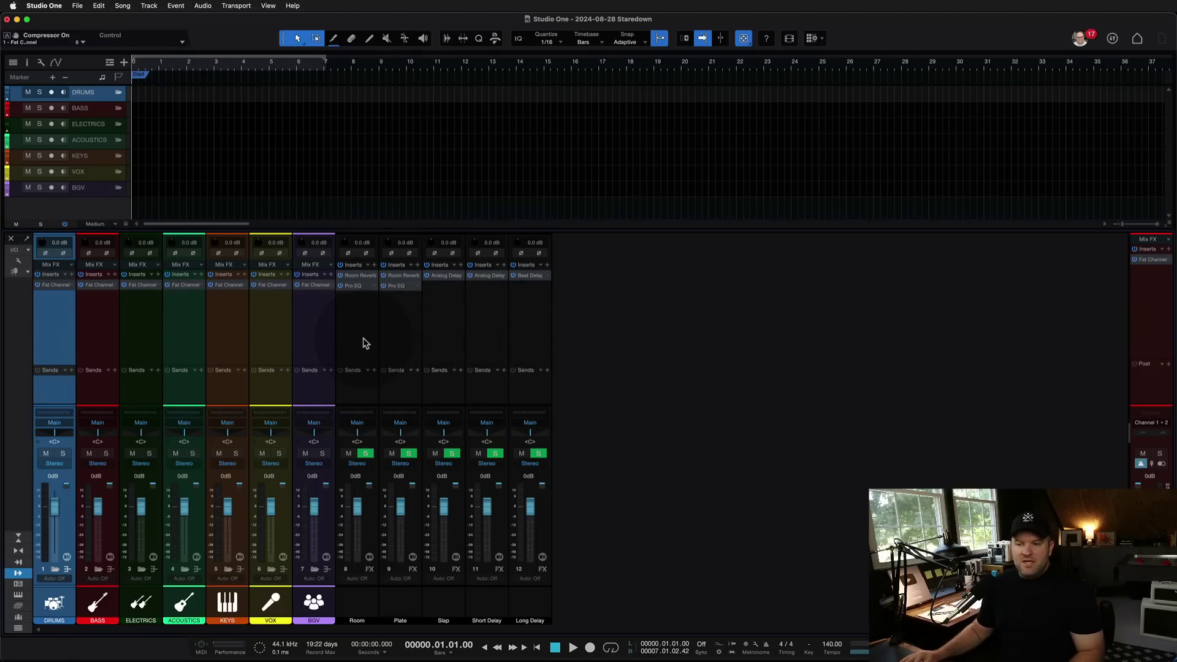
shift+click(395, 341)
click(354, 306)
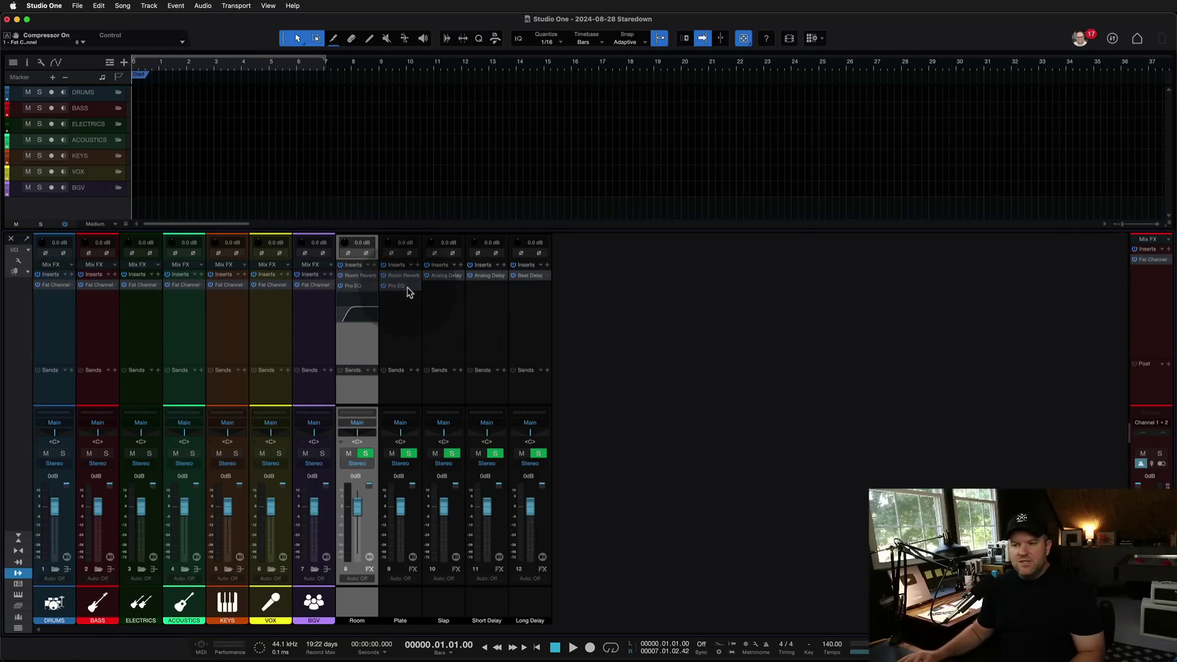
click(402, 363)
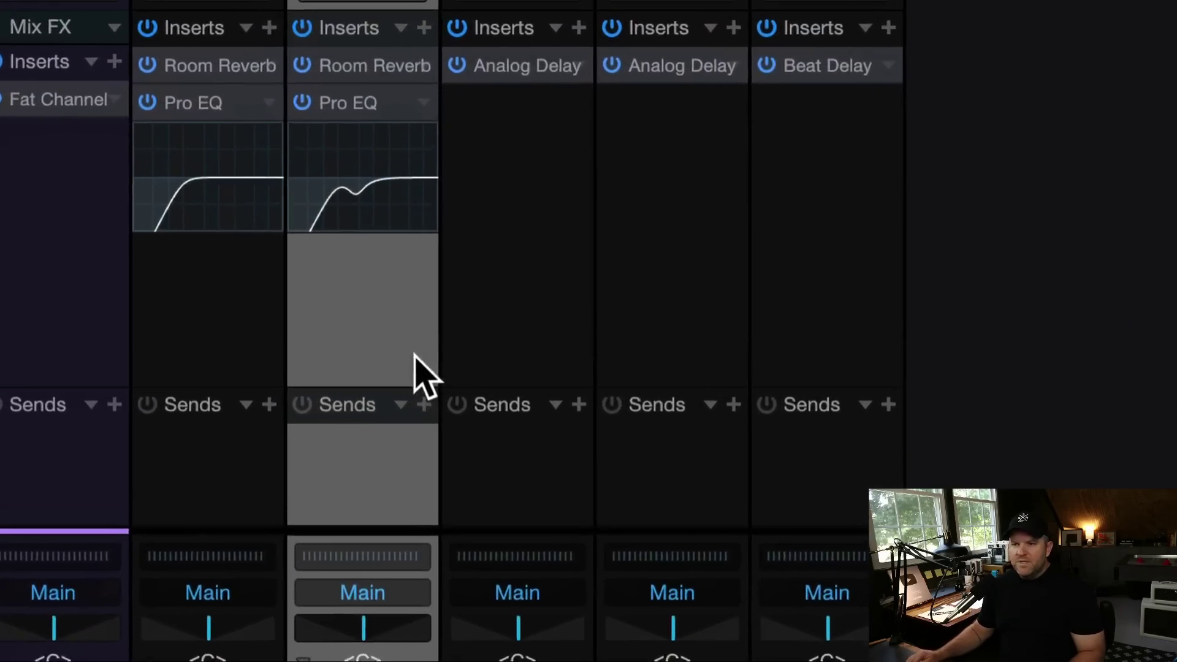
mouse_move(349, 310)
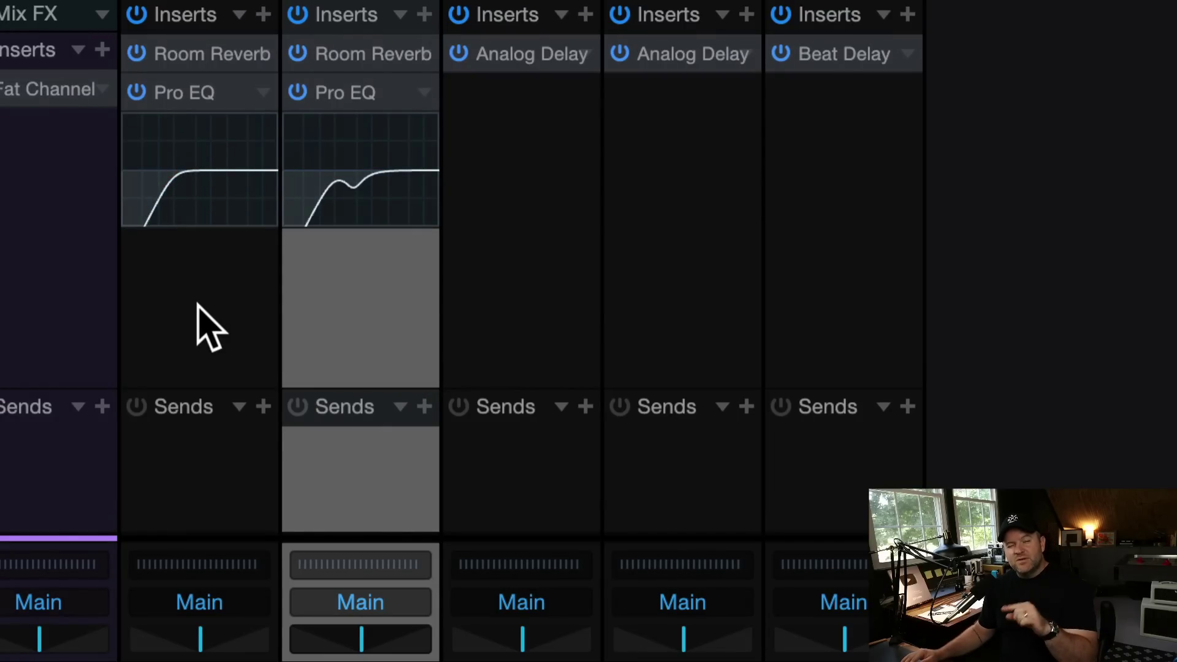
mouse_move(307, 214)
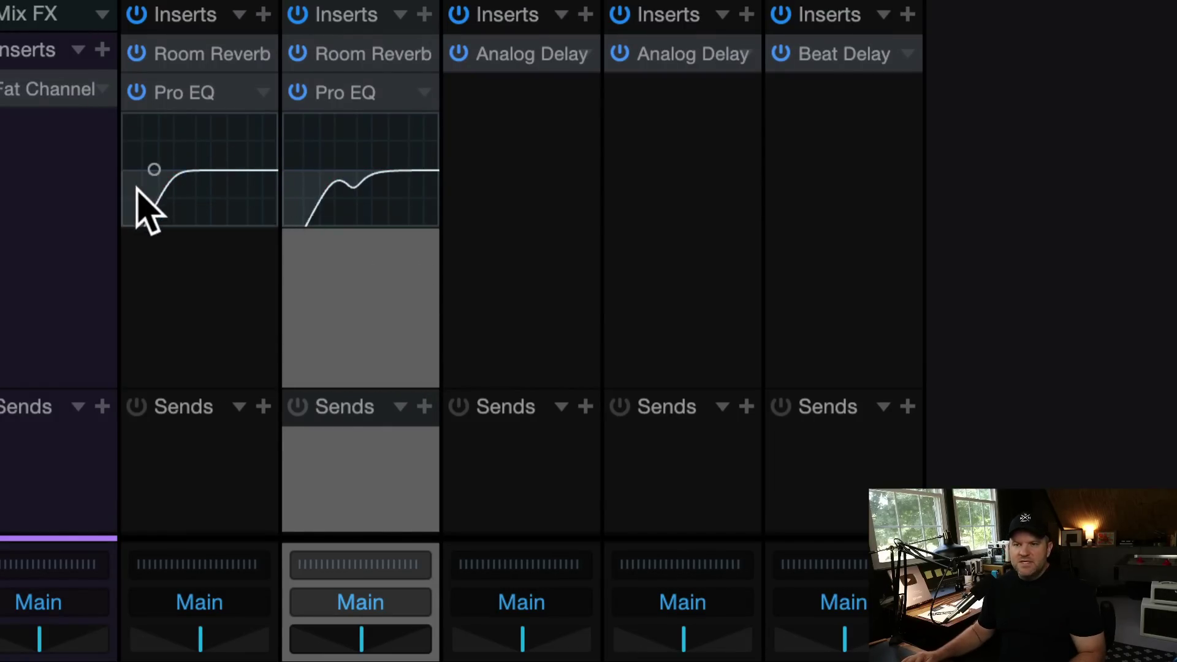
mouse_move(170, 182)
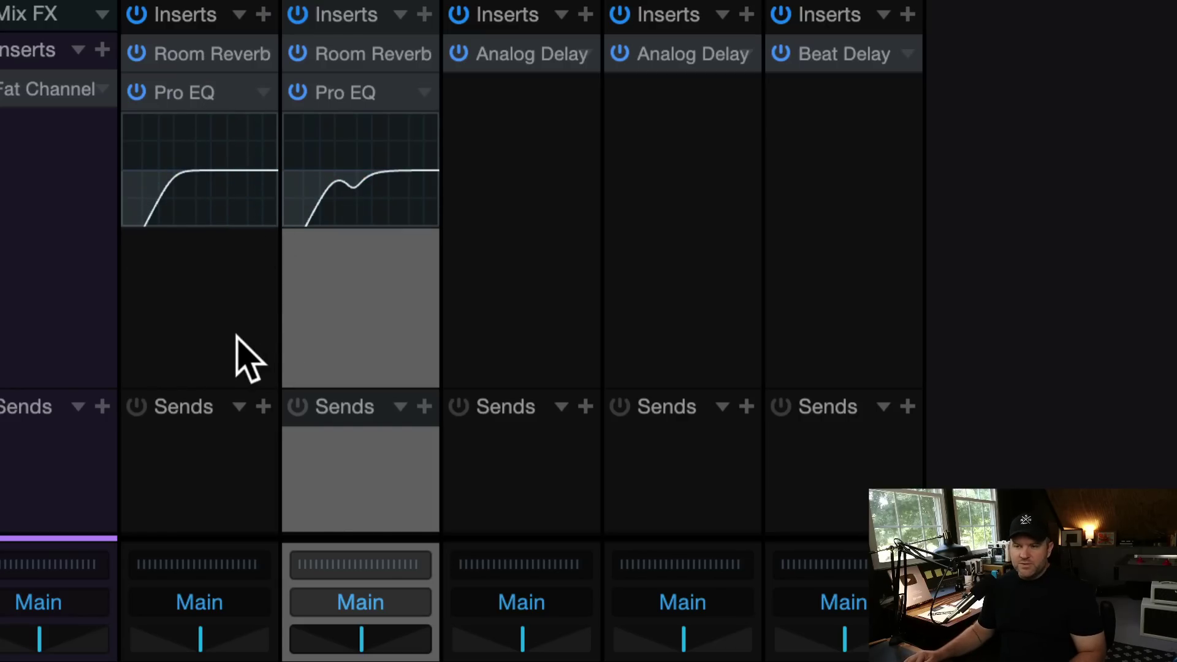
click(190, 95)
click(356, 94)
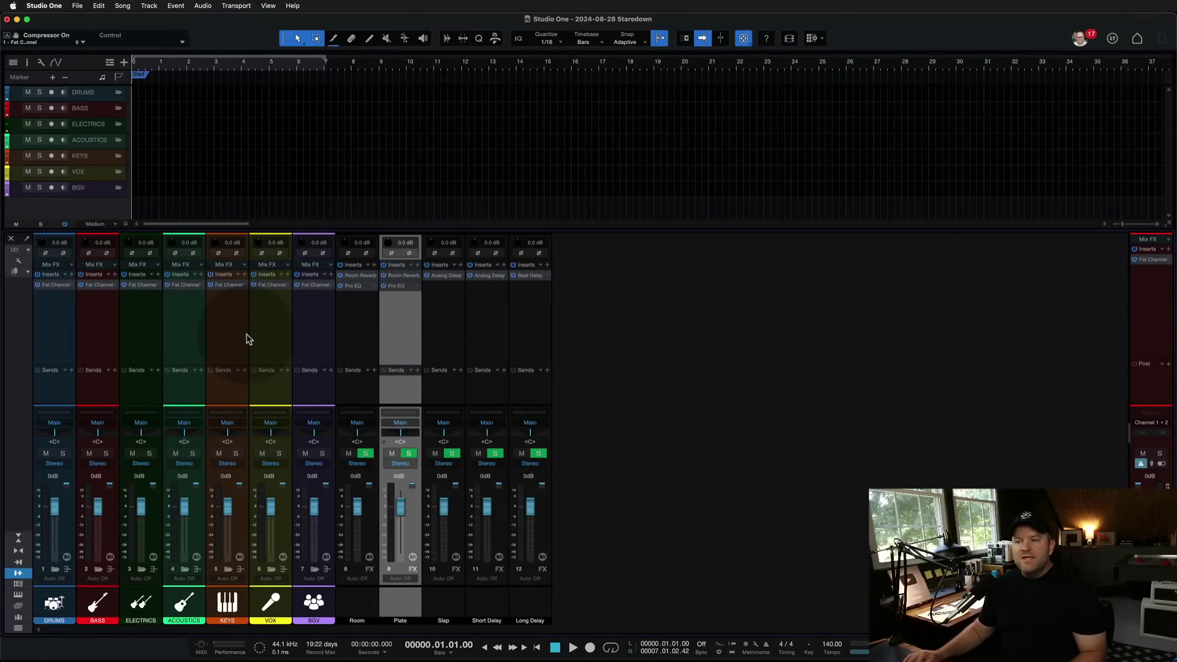
click(1155, 259)
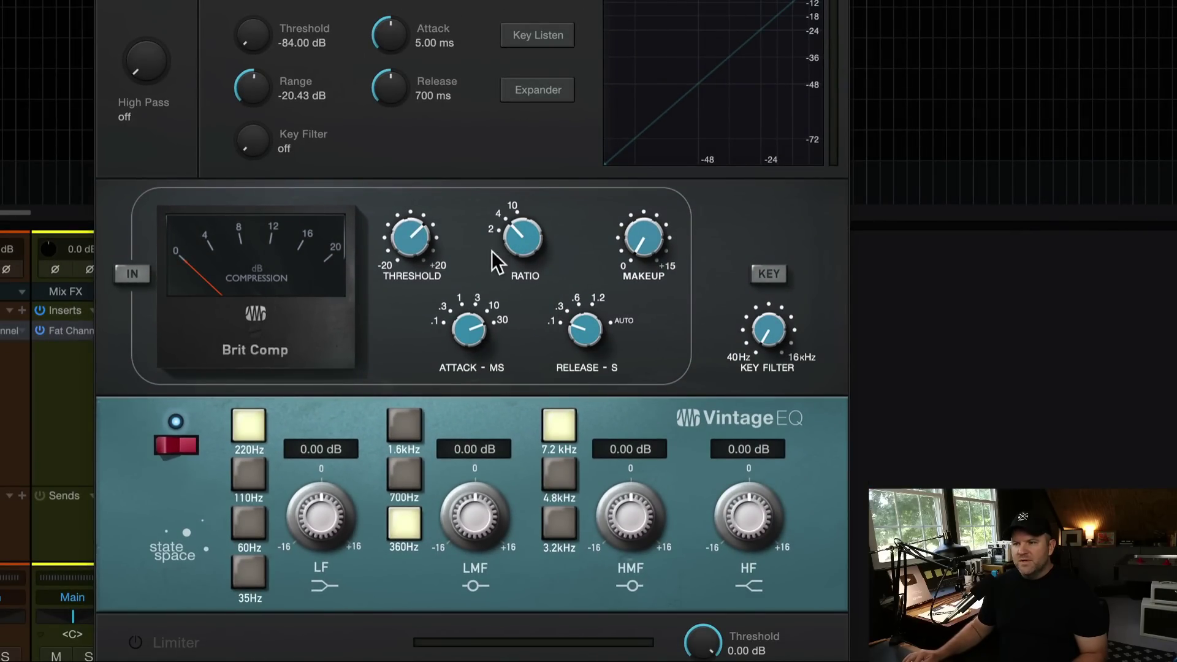
click(138, 275)
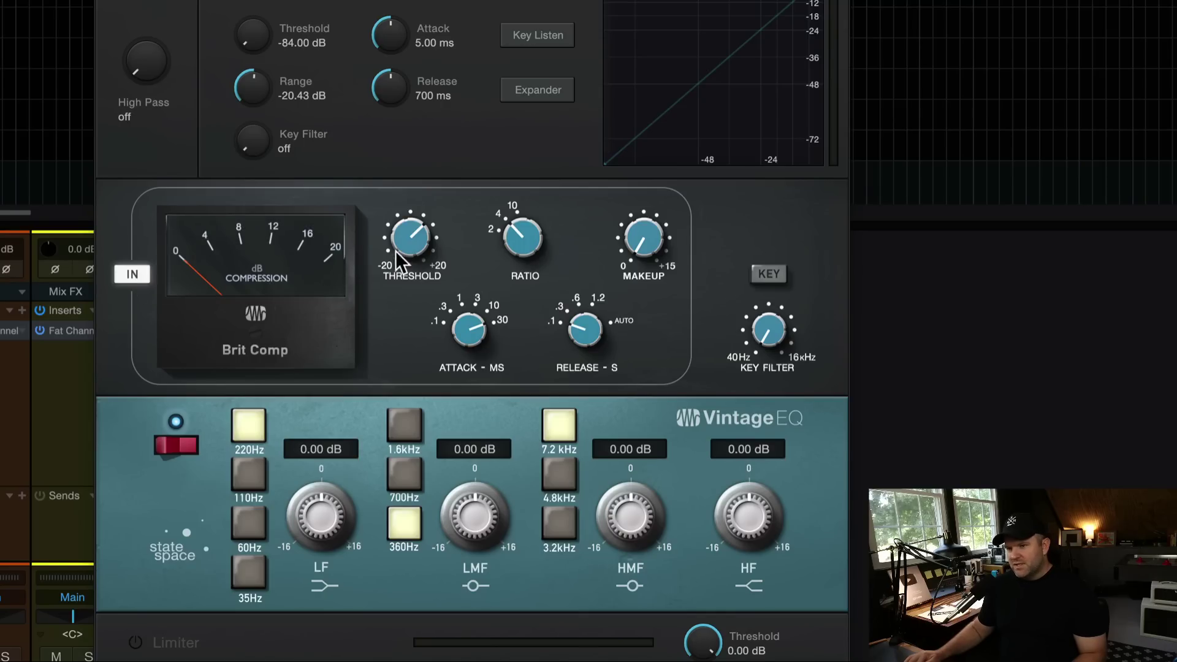
click(145, 275)
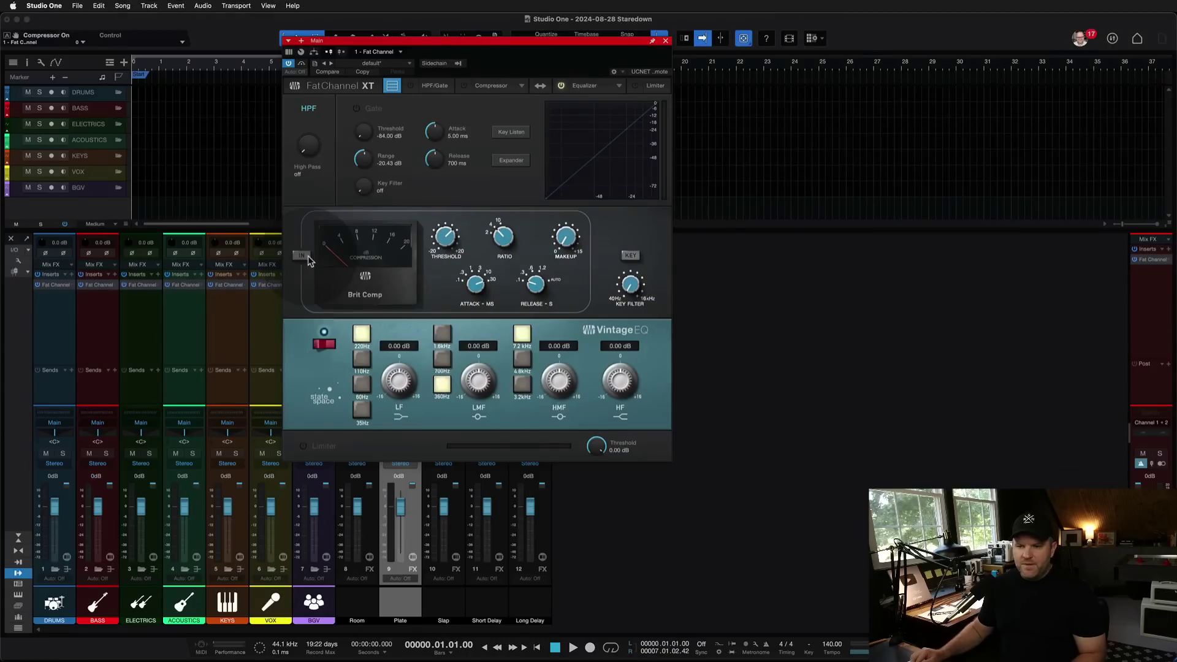
click(666, 41)
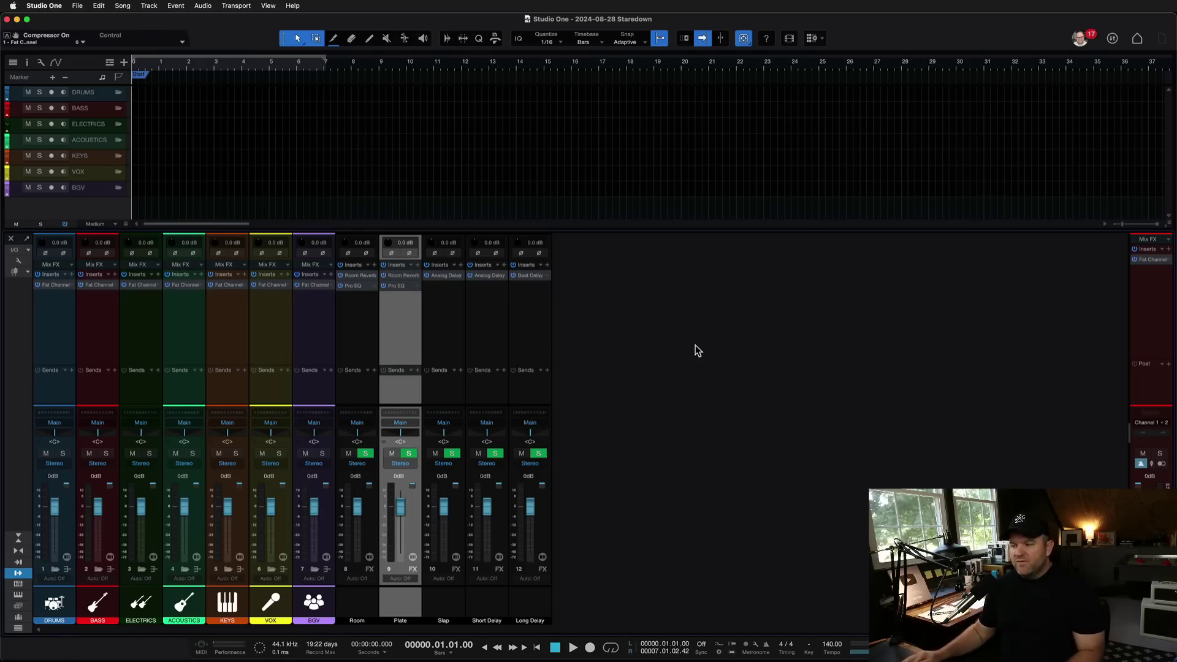
click(789, 384)
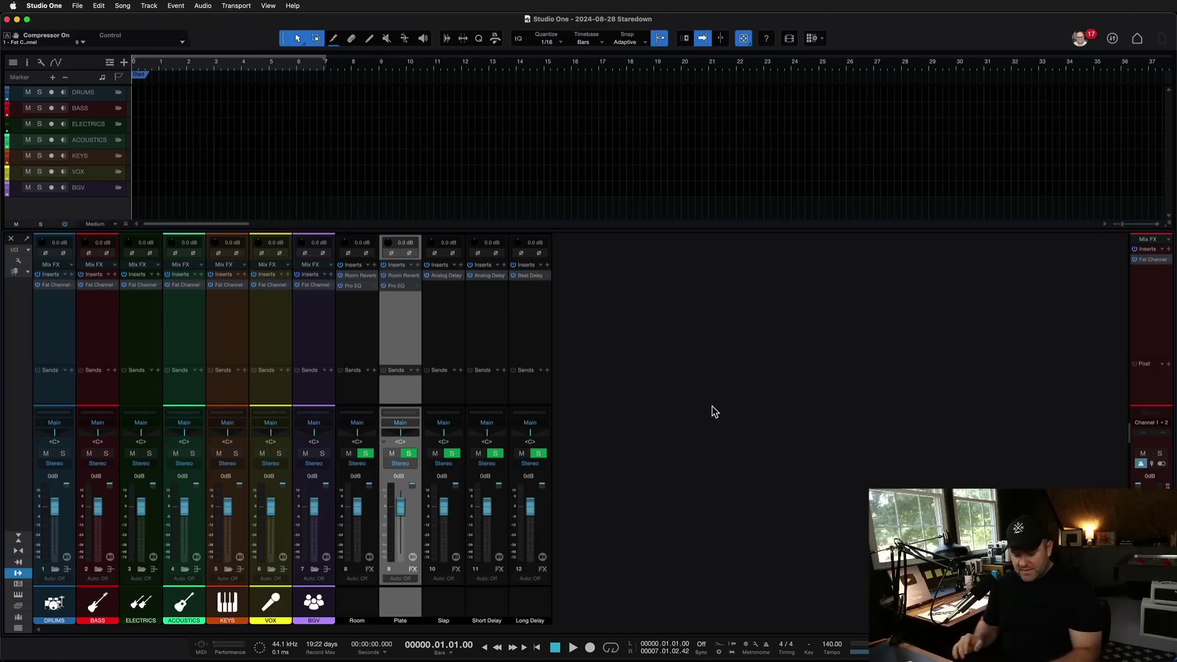
key(F3)
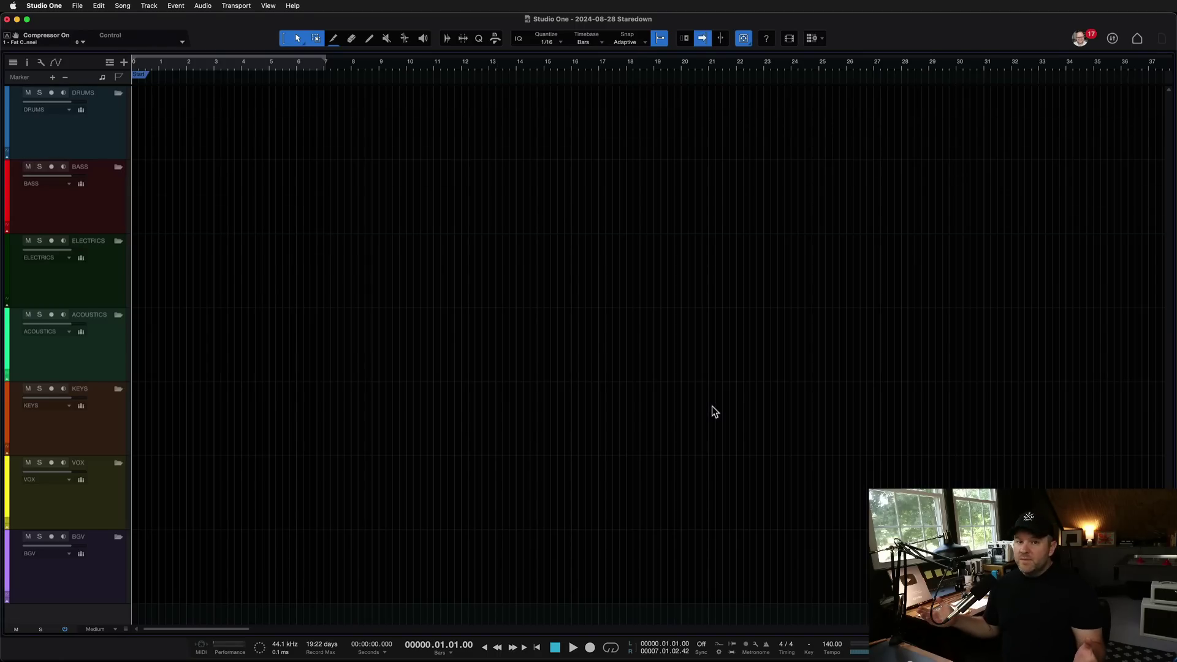
key(F3)
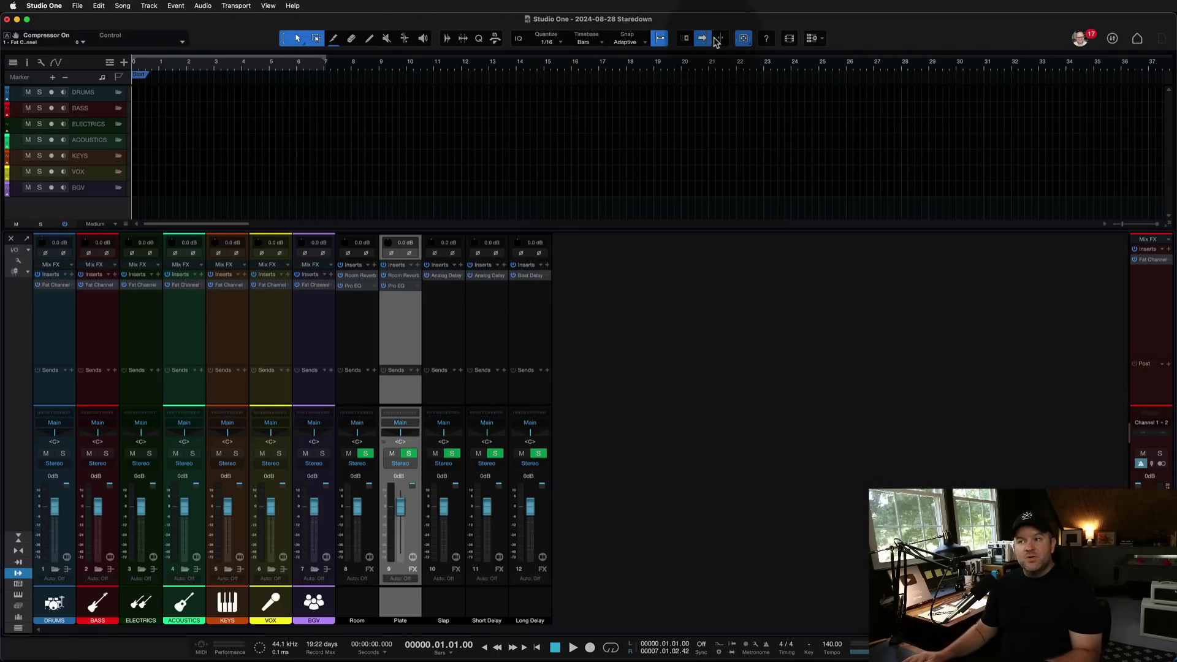
click(660, 39)
click(662, 39)
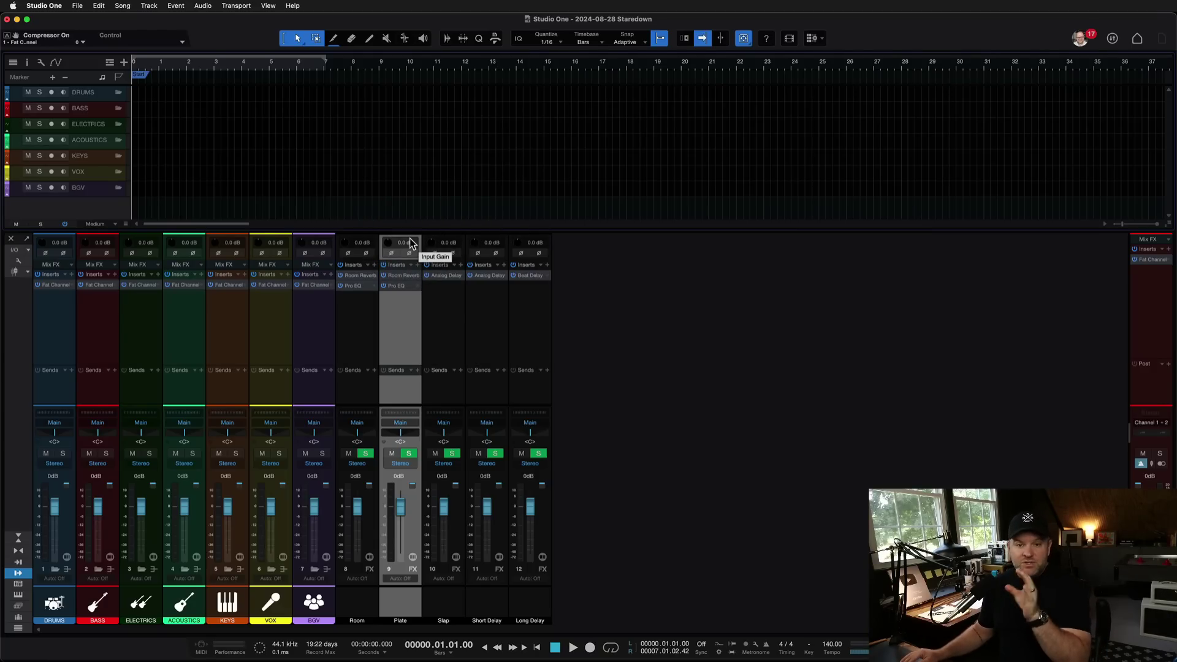
Step: Select the DRUMS through ELECTRICS channels and add KEYS and BGV to the selection
click(142, 341)
shift+click(64, 341)
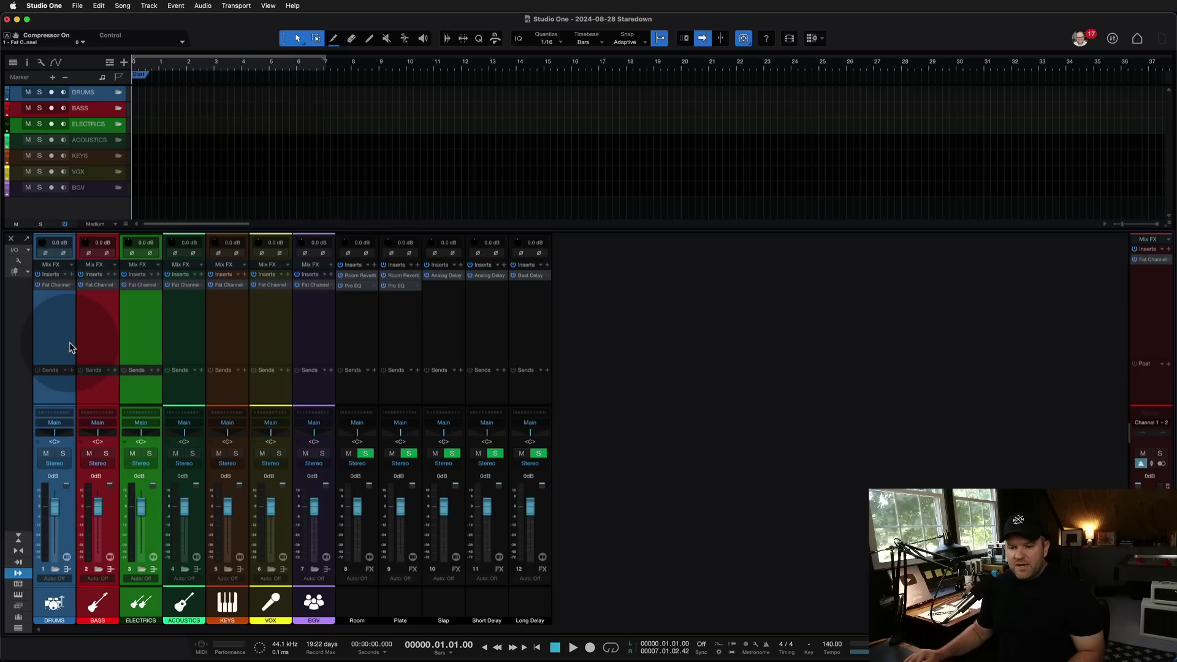
super+click(238, 345)
super+click(323, 345)
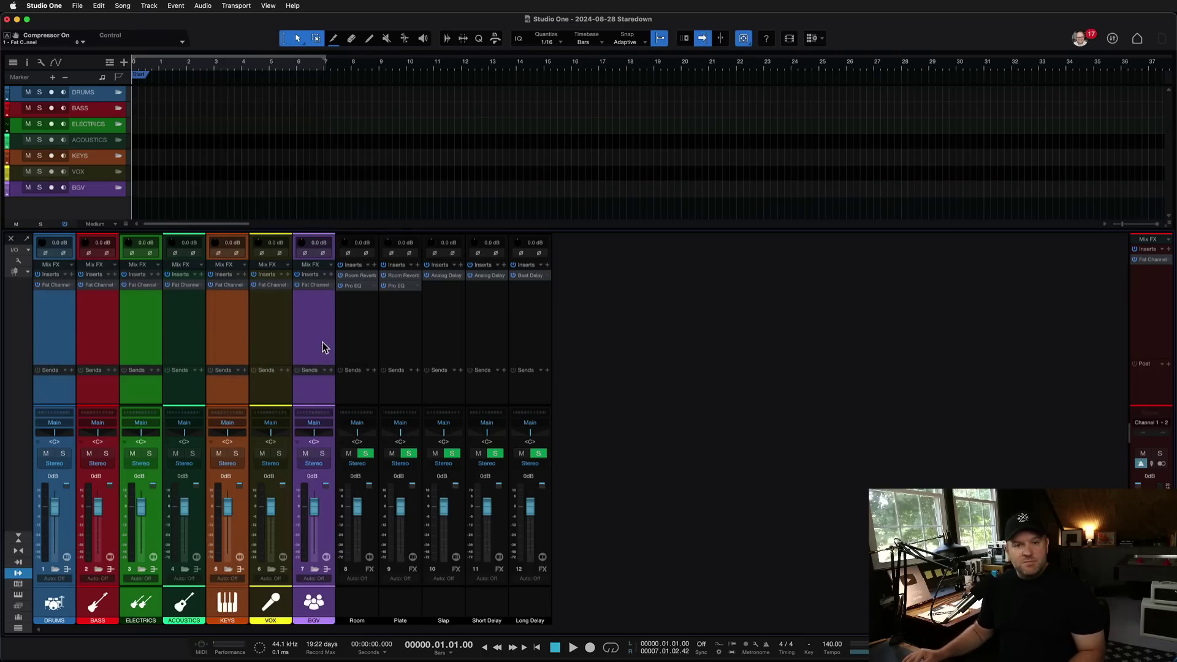
click(322, 347)
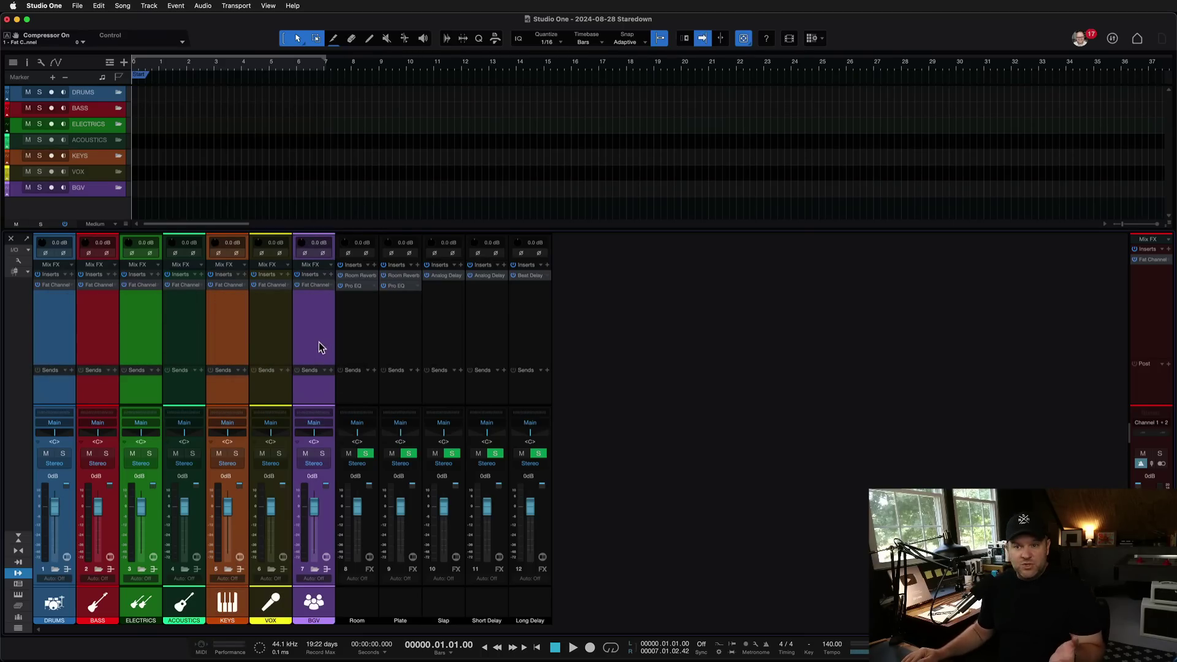
click(316, 343)
click(200, 260)
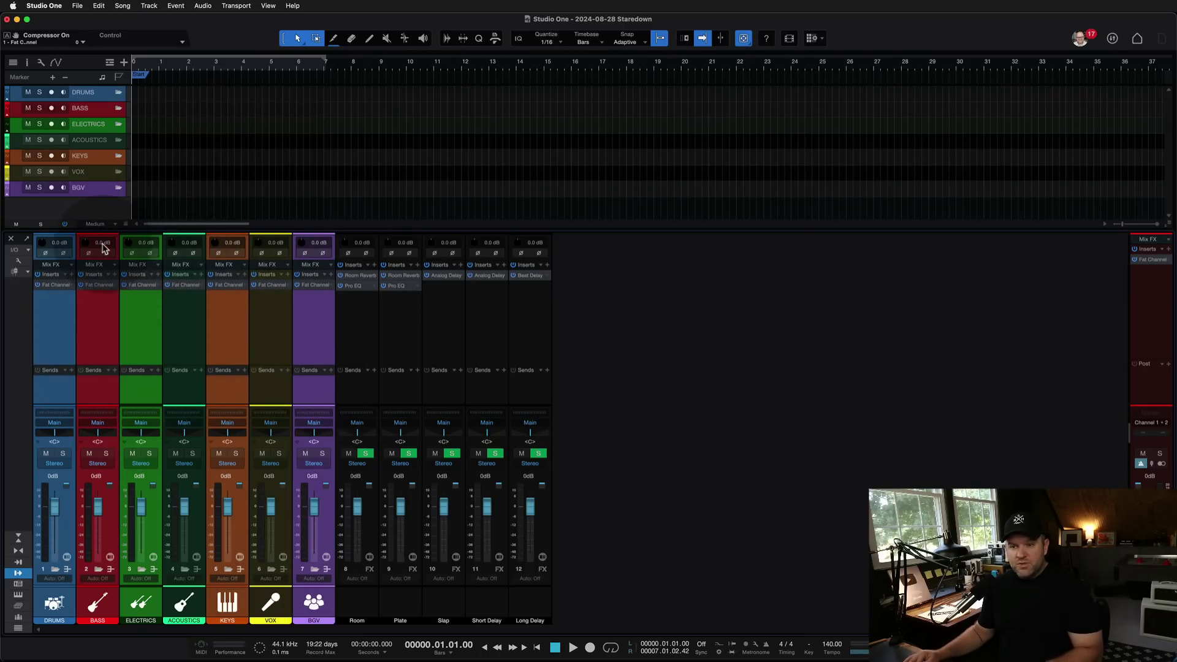
Step: Add a new track named GUITAR with its channel format chosen
double_click(87, 204)
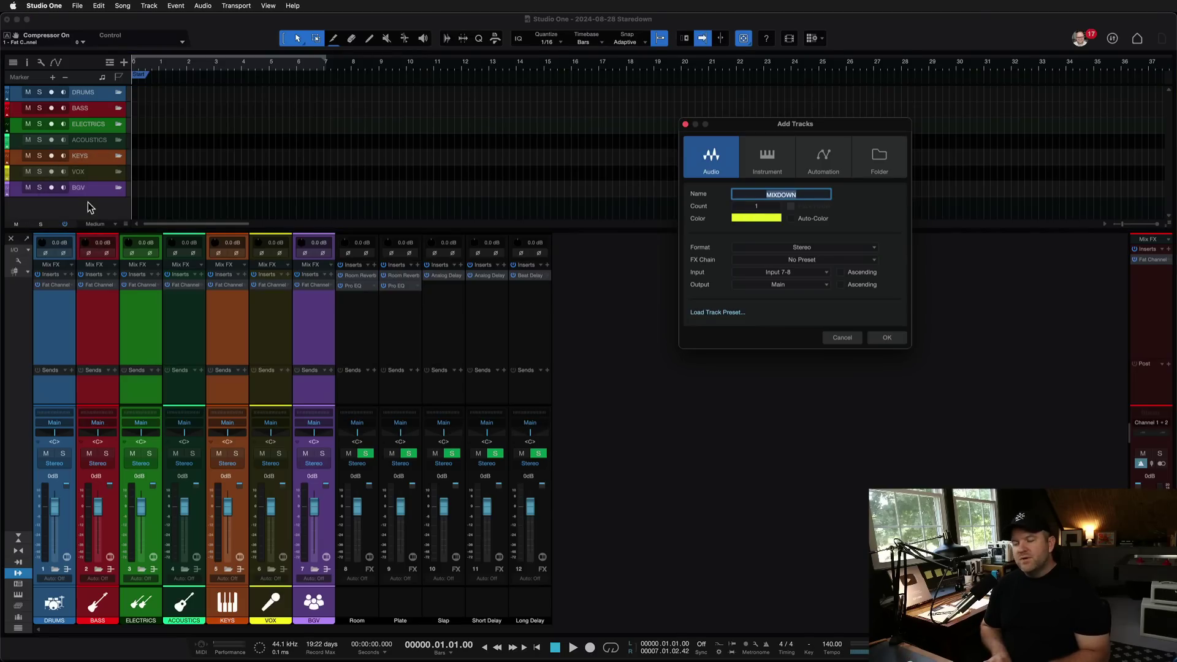
text(GUITAR)
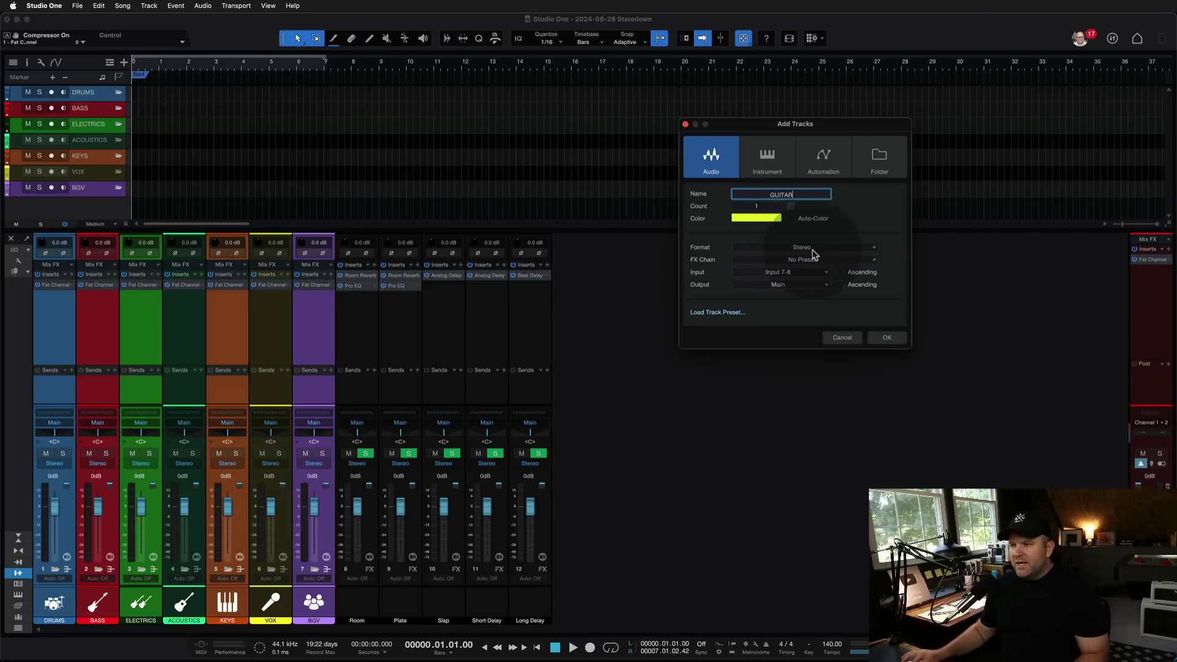
click(799, 268)
click(799, 253)
click(799, 254)
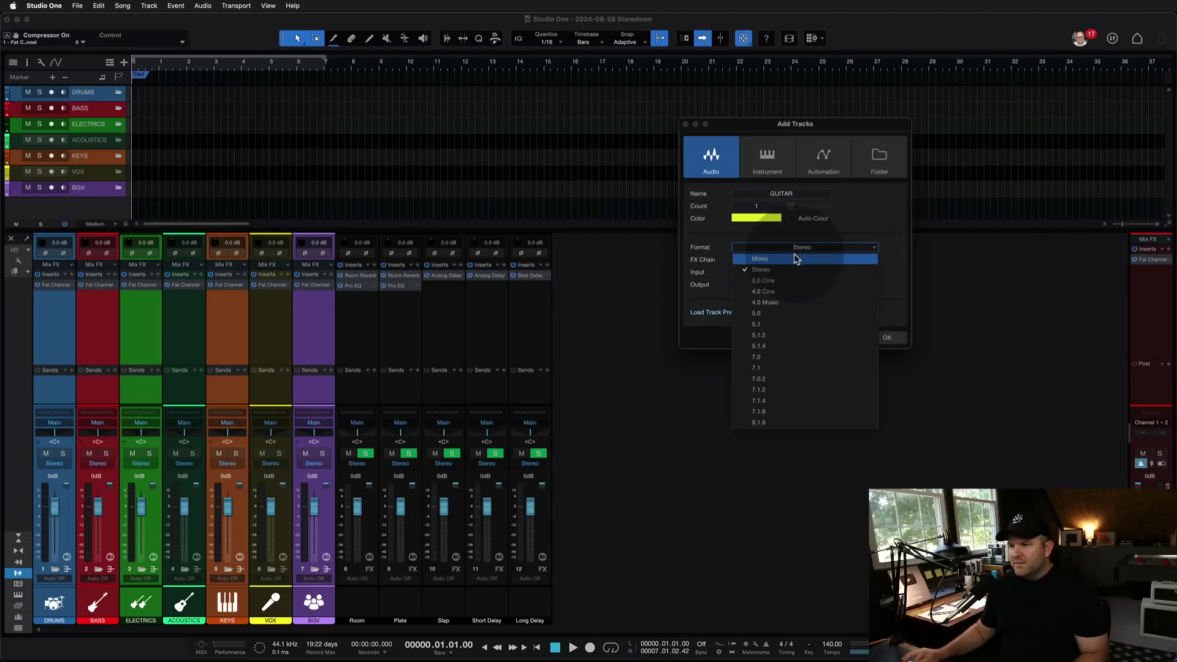
click(796, 264)
click(884, 339)
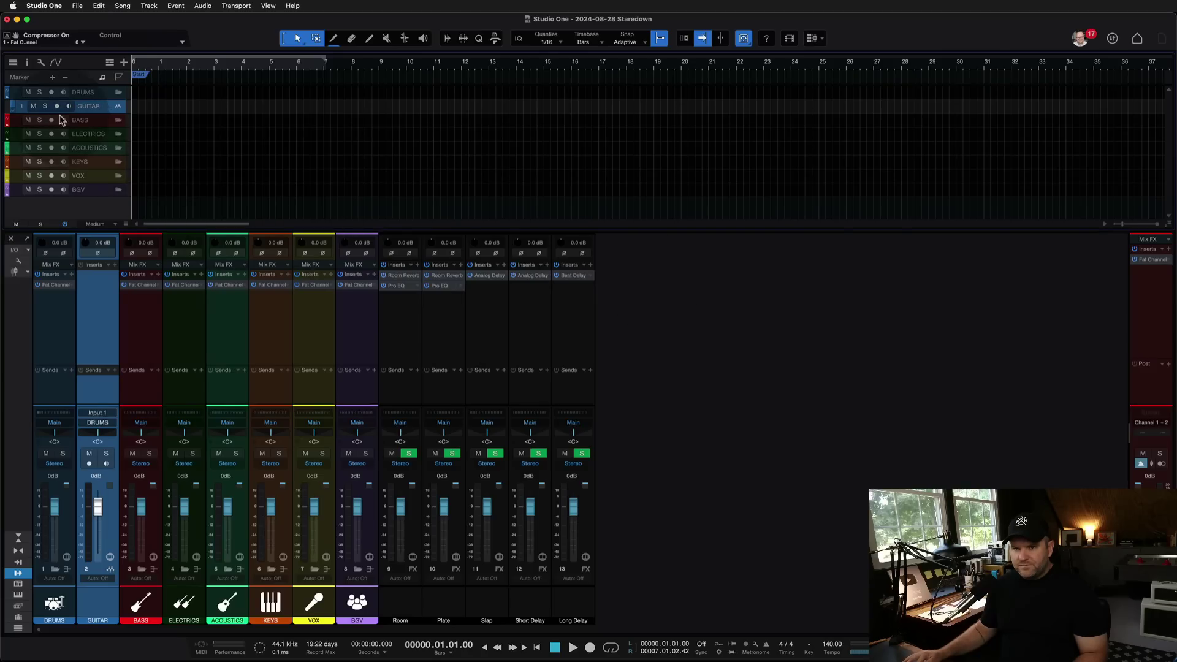
Step: Move GUITAR into the ACOUSTICS folder, then duplicate it and rename the copy VOX
drag(110, 106, 108, 160)
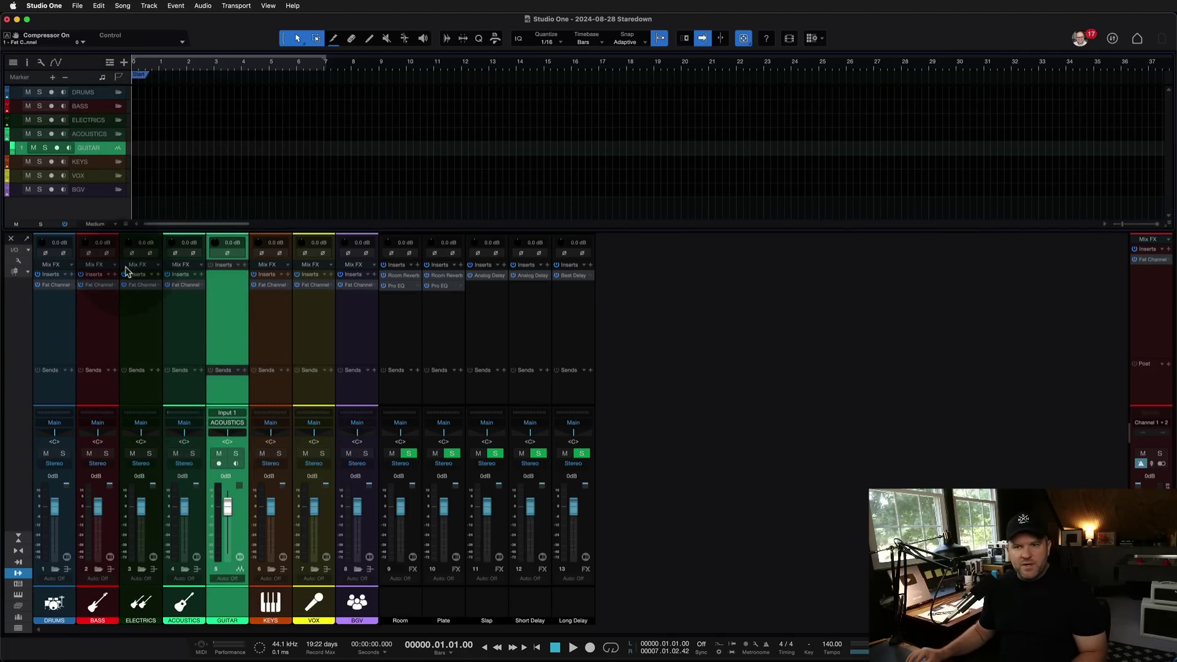
key(shift+d)
double_click(92, 153)
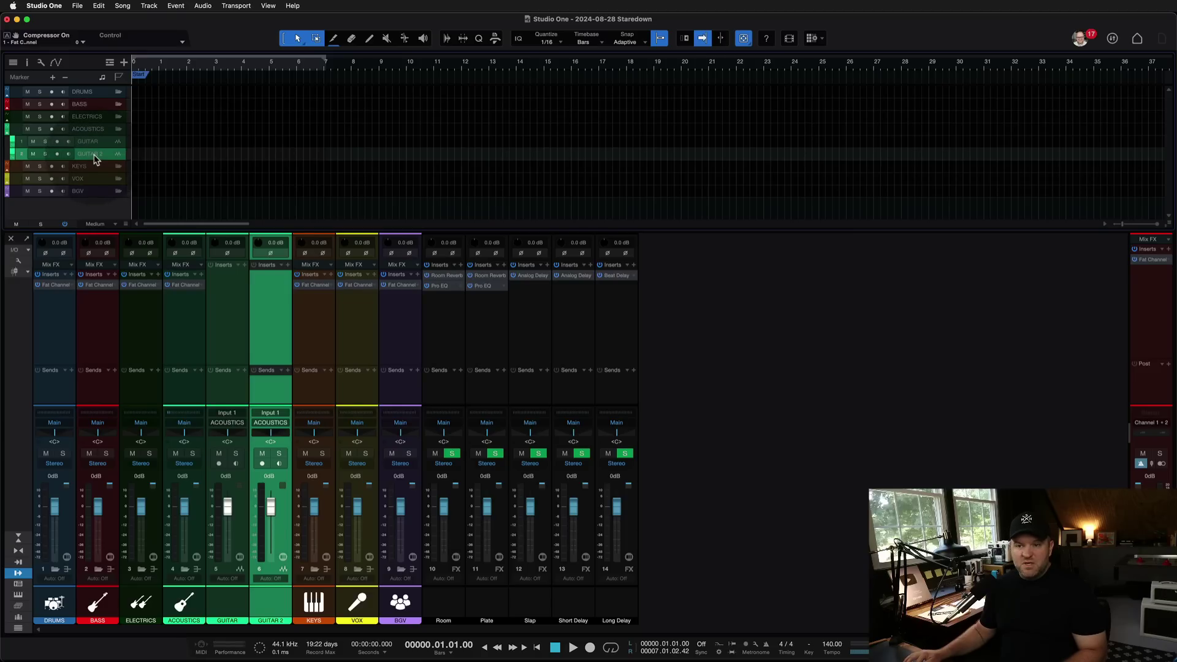
text(VOX)
key(Return)
Step: Move the new VOX below the existing VOX, then delete the extra VOX and GUITAR tracks
drag(101, 153, 103, 180)
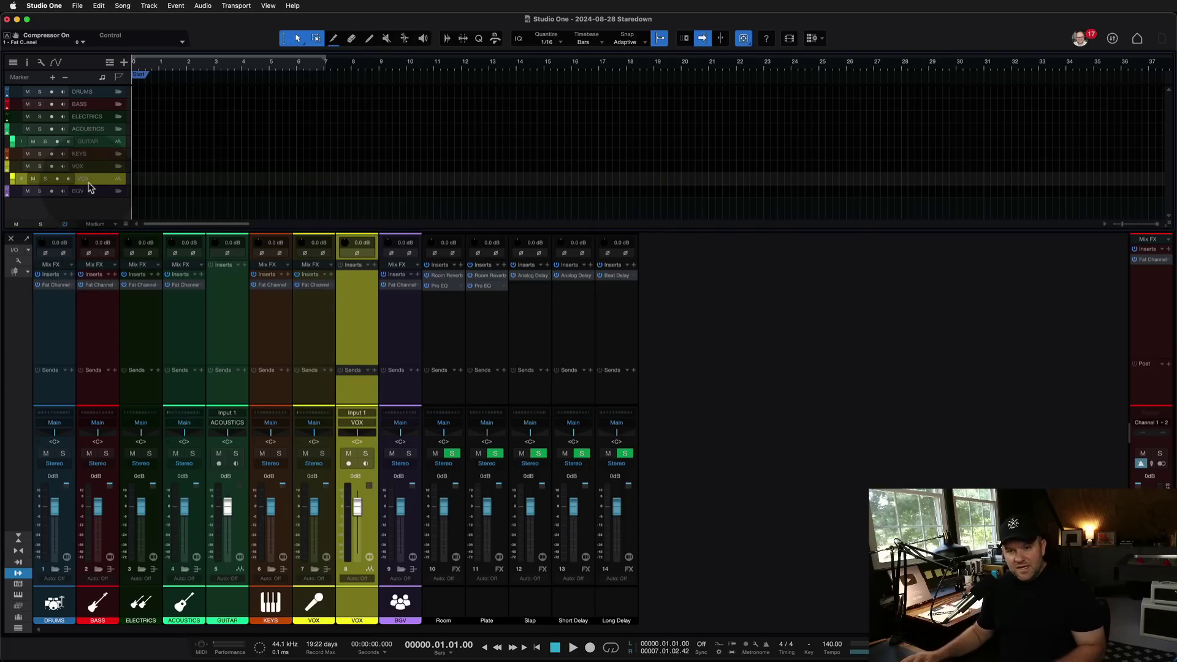
key(Delete)
click(92, 152)
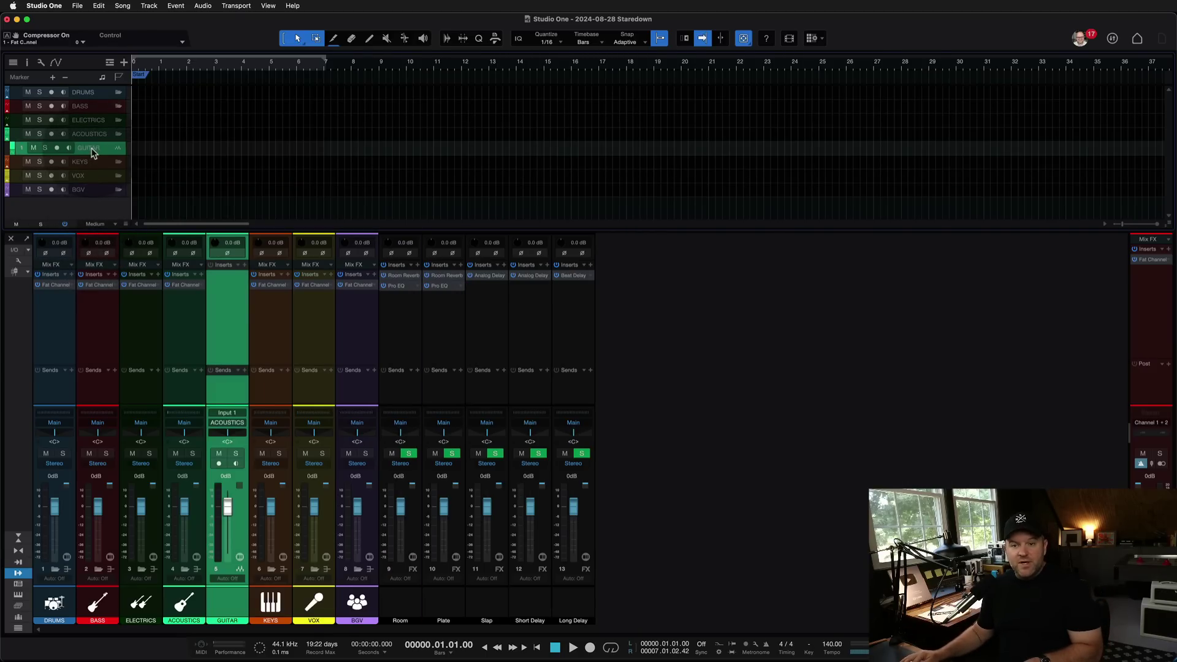
key(Delete)
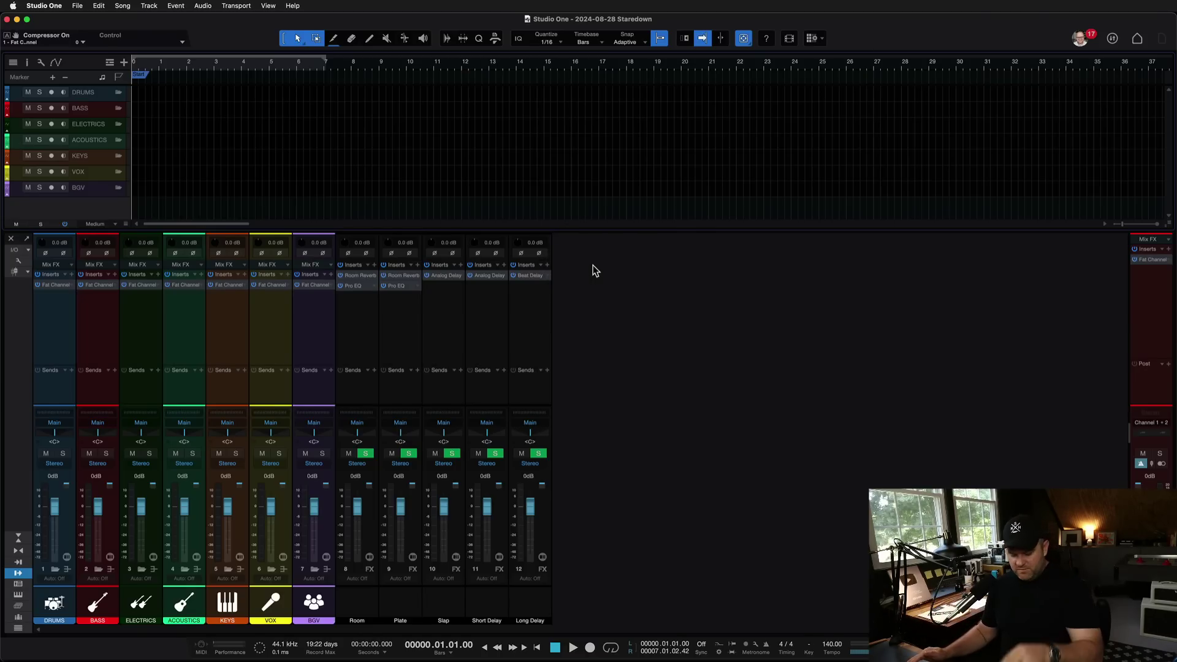
Step: Hide the Mix console with F3 so tracks DRUMS through BGV fill the arrange view
key(F3)
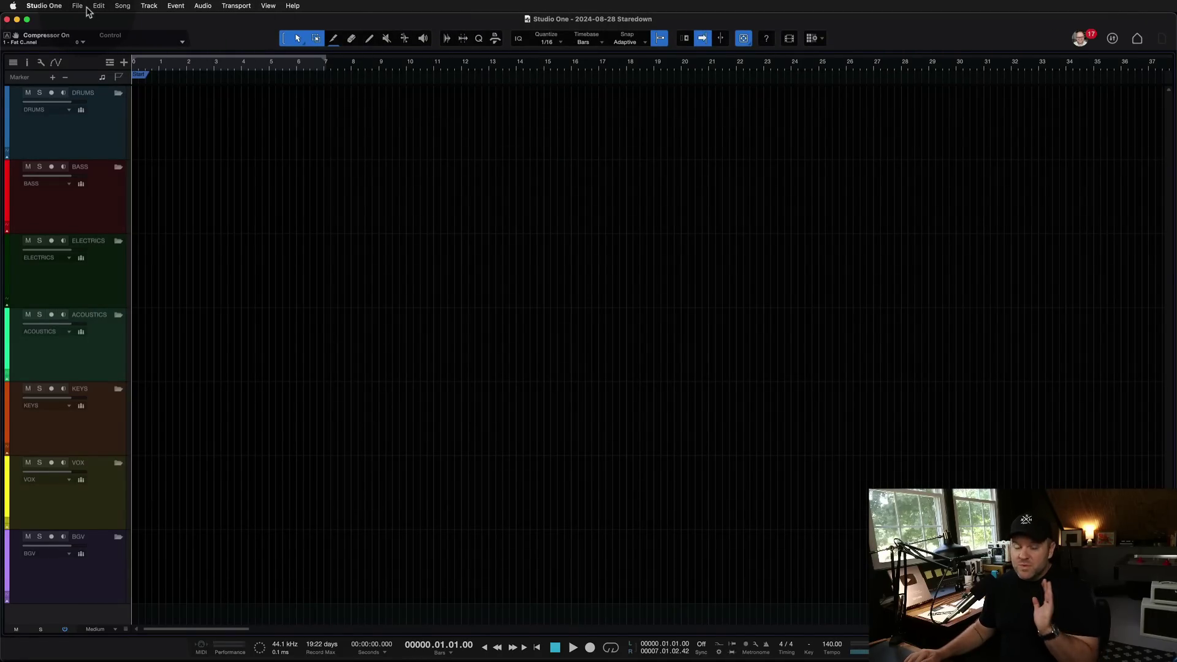
Step: Save the seven-track song as a template, replacing Mix Template.songtemplate
click(85, 8)
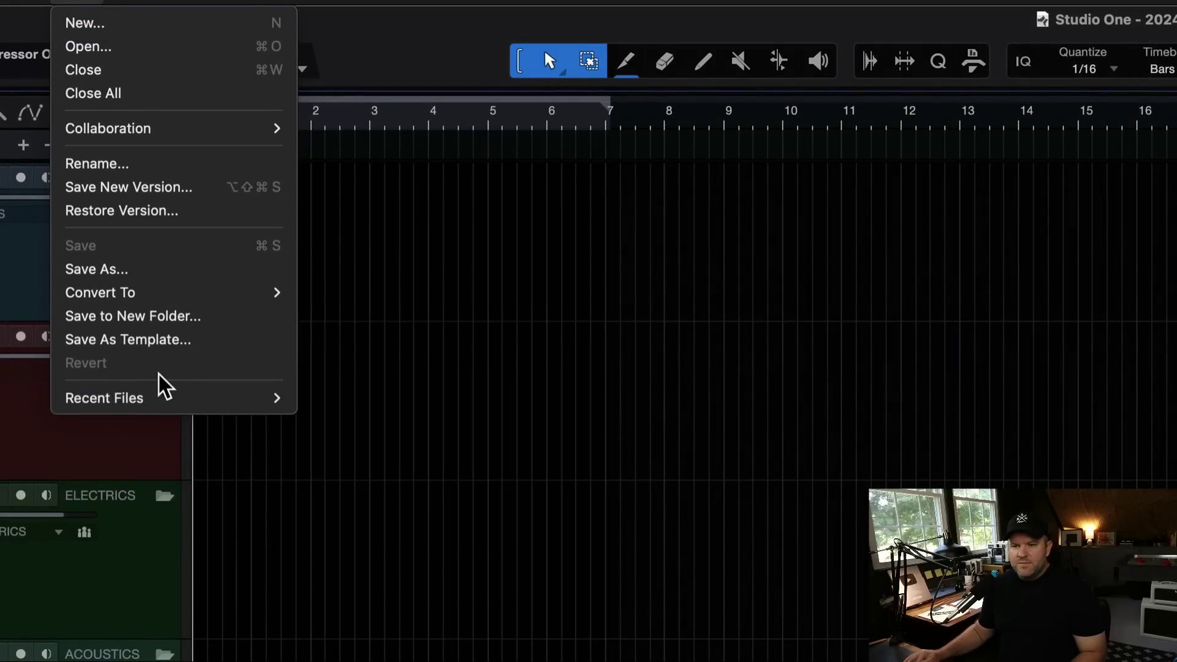
click(86, 342)
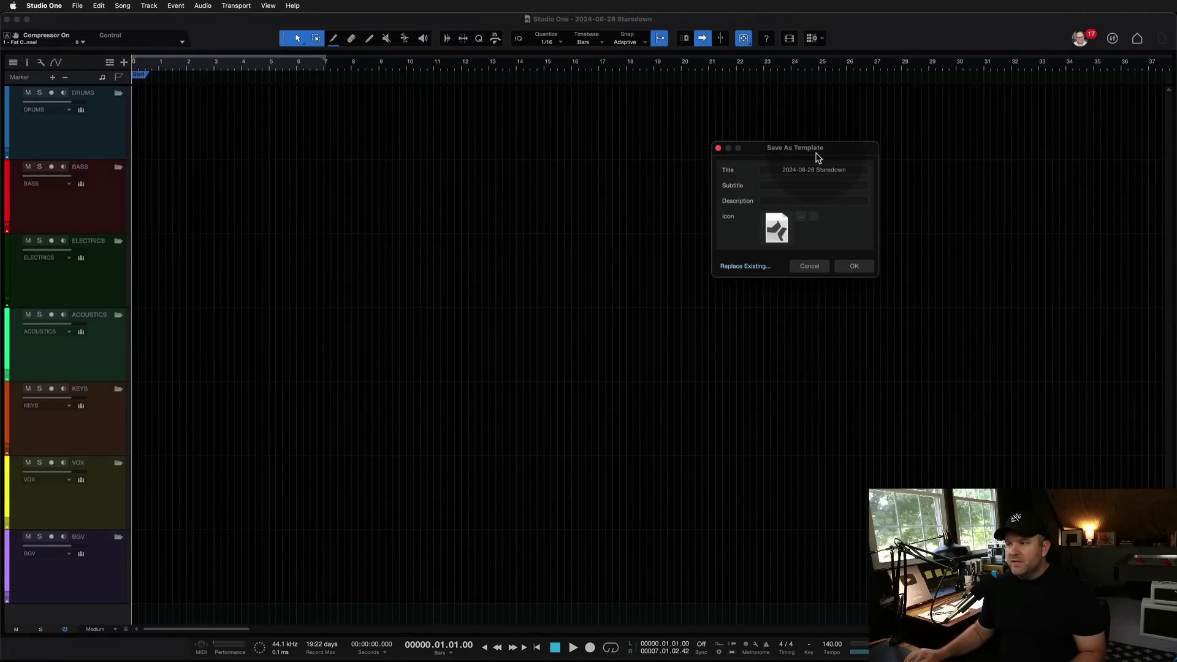
drag(799, 154, 472, 111)
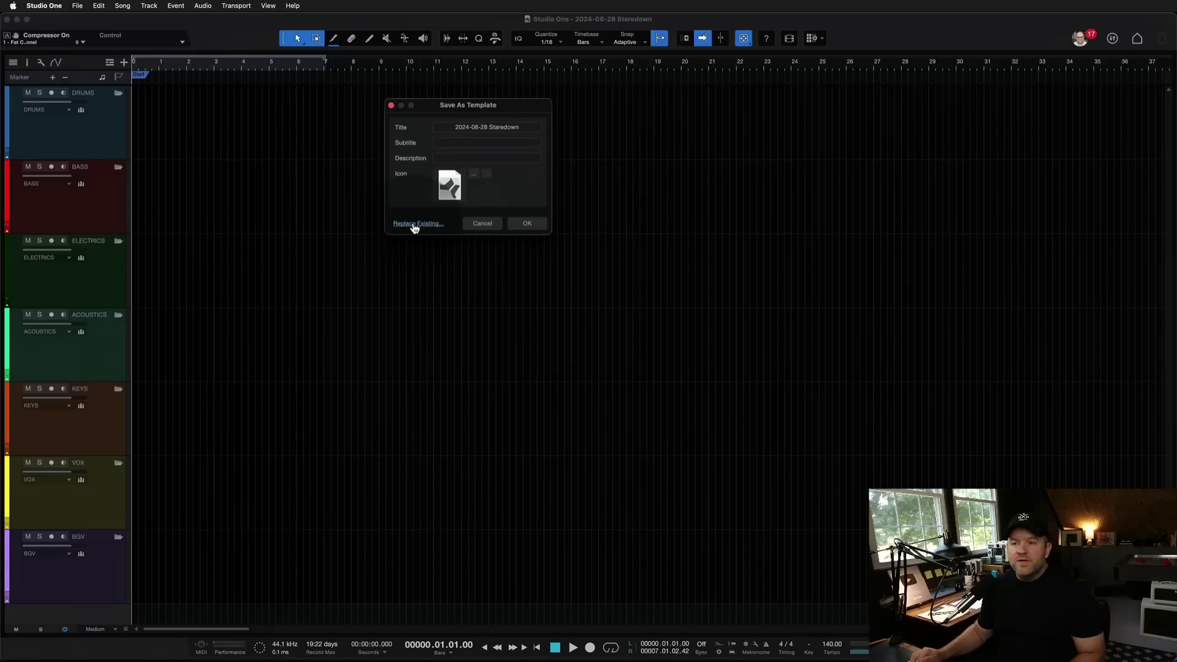
click(419, 225)
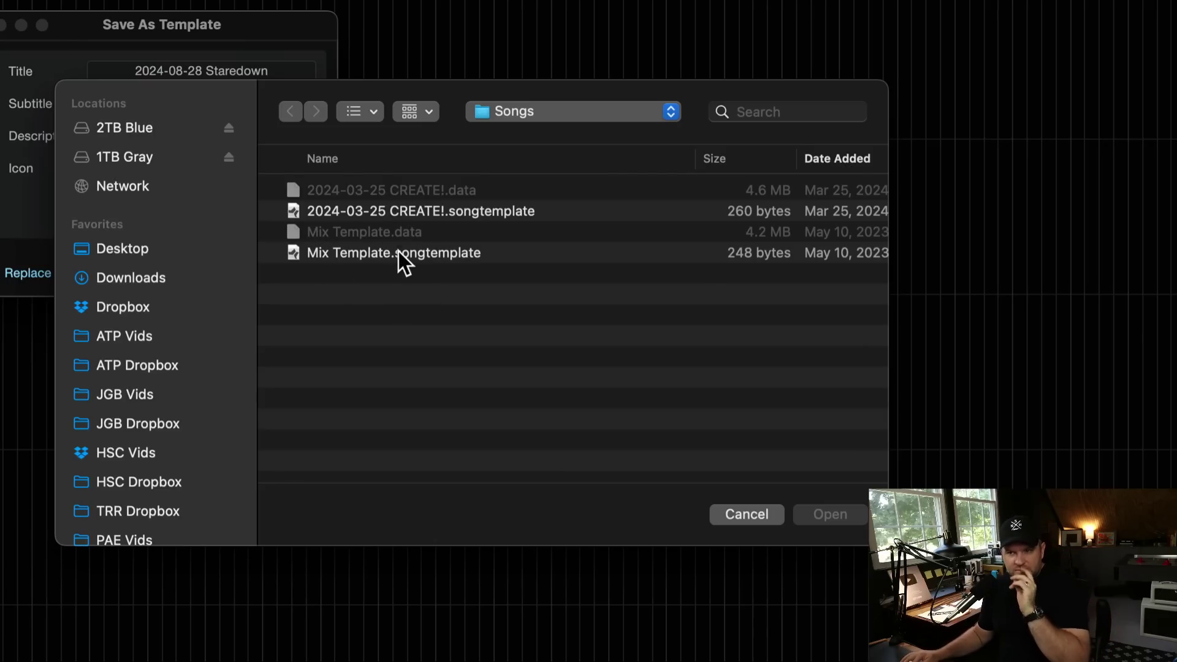
click(340, 255)
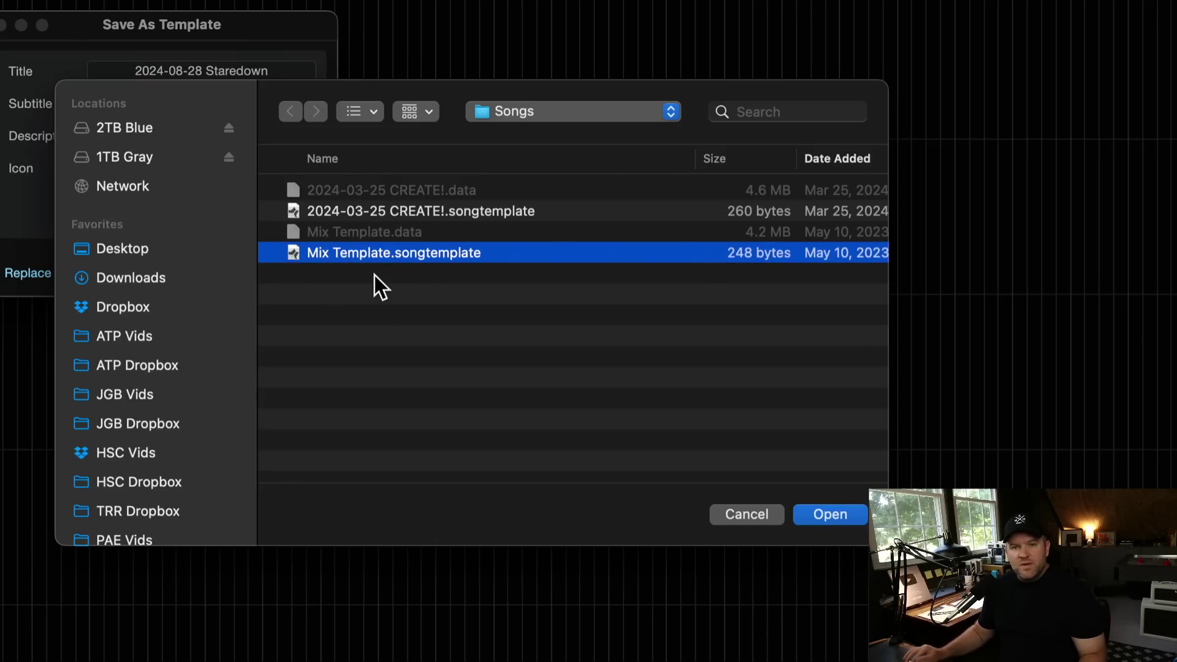
key(Return)
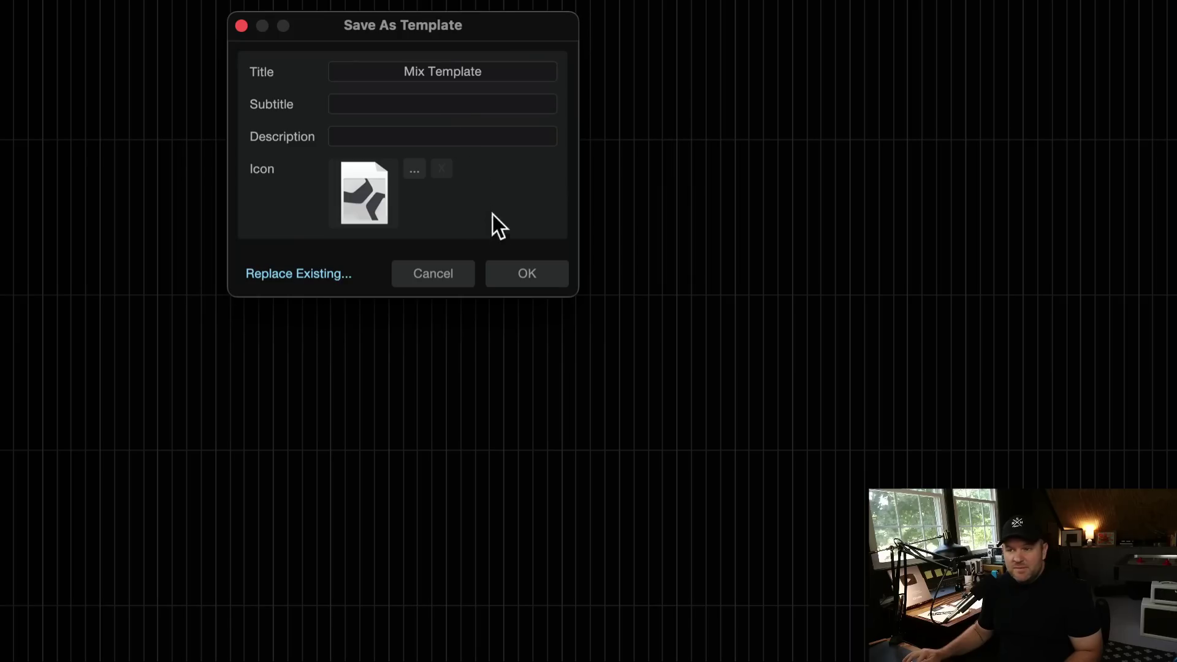
click(529, 276)
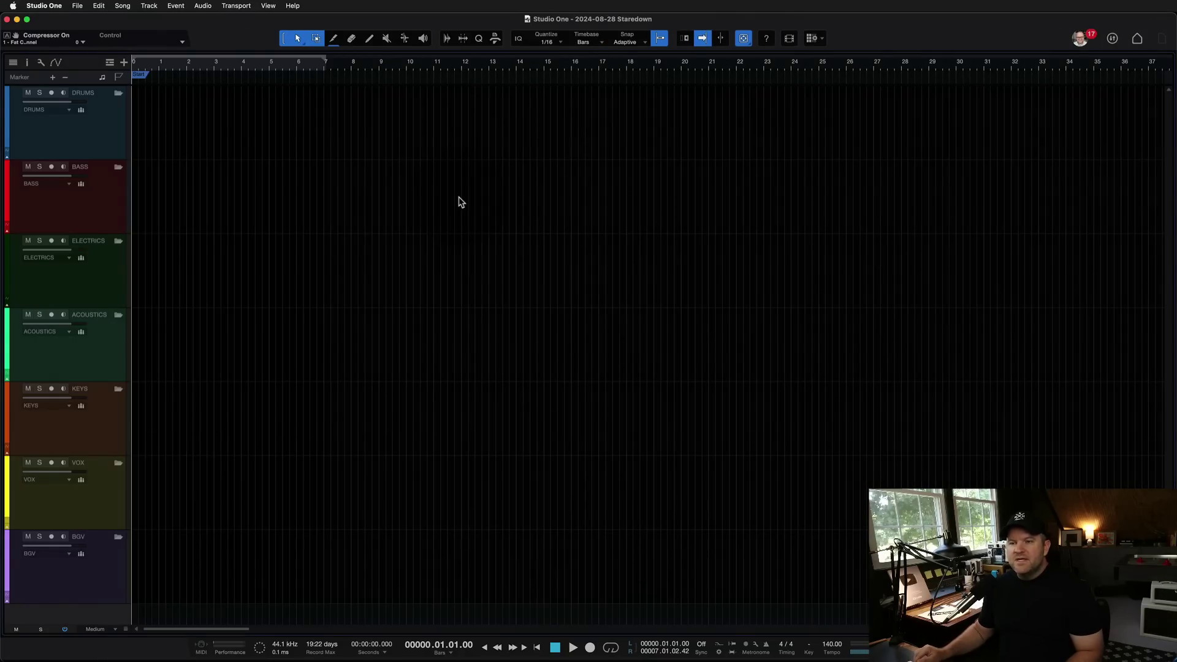
Step: Close the current song and create 'boogidy boo' from the User Mix Template
key(super+w)
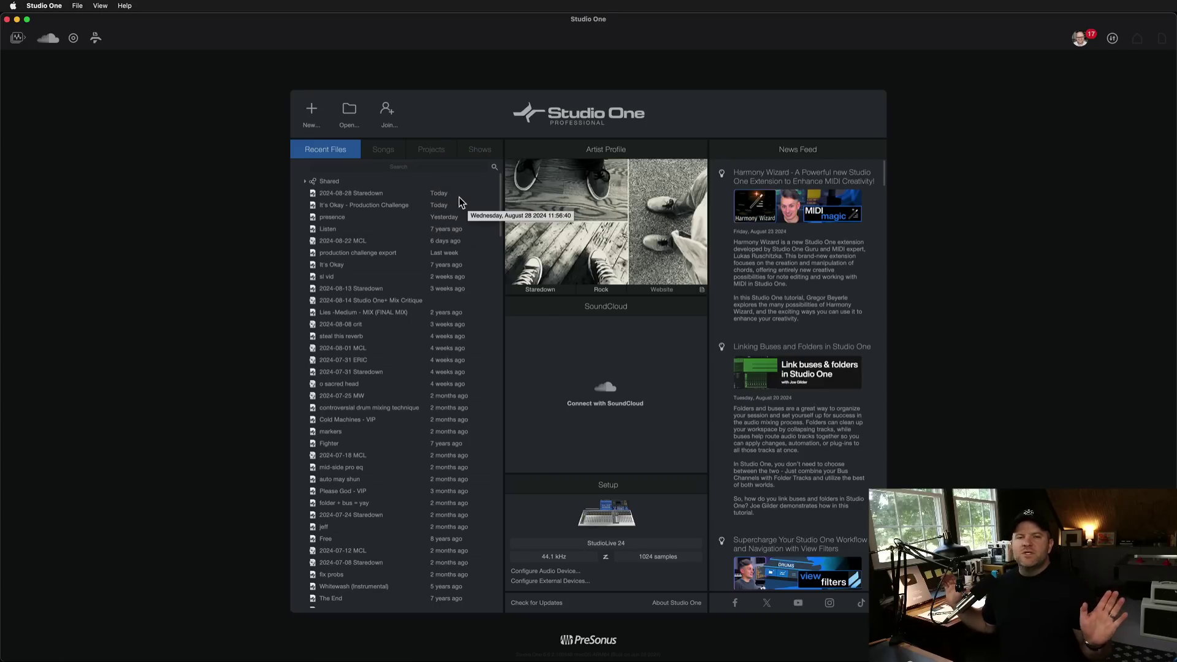
click(311, 113)
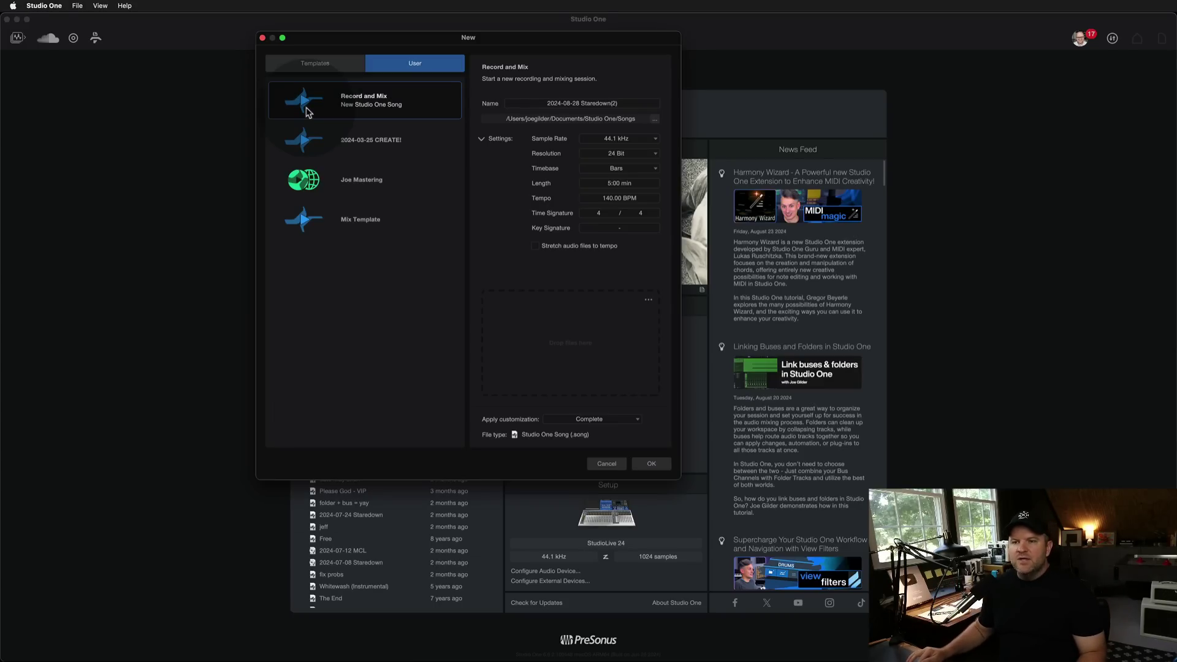
click(370, 221)
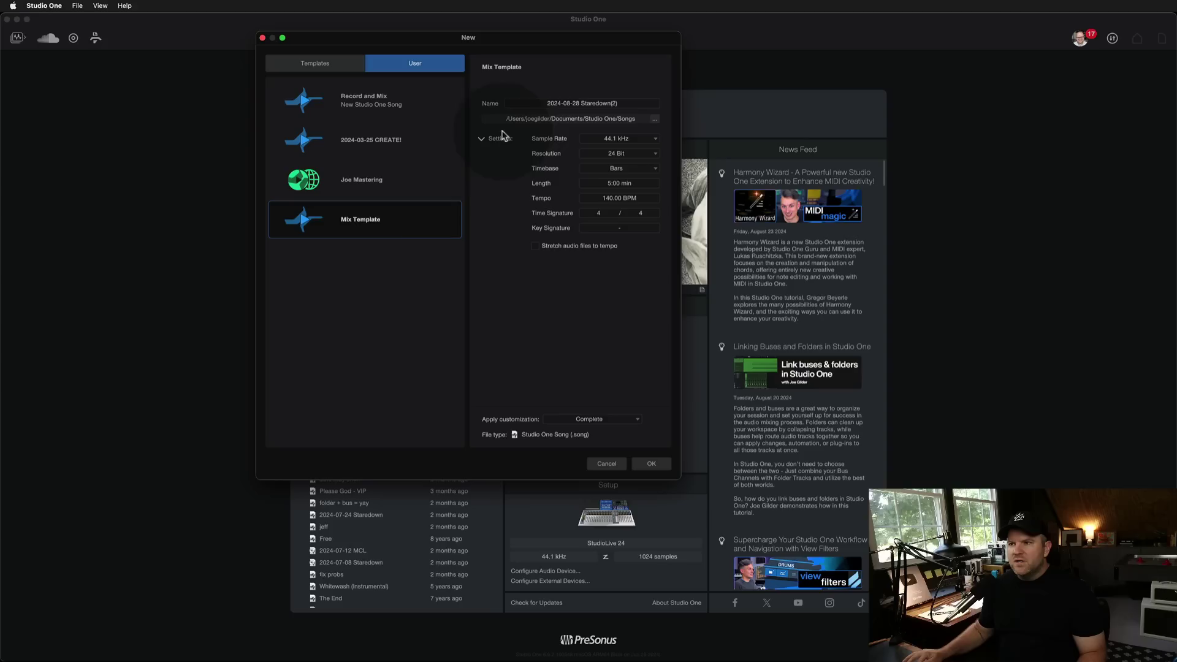
click(549, 107)
text(boogidy boo)
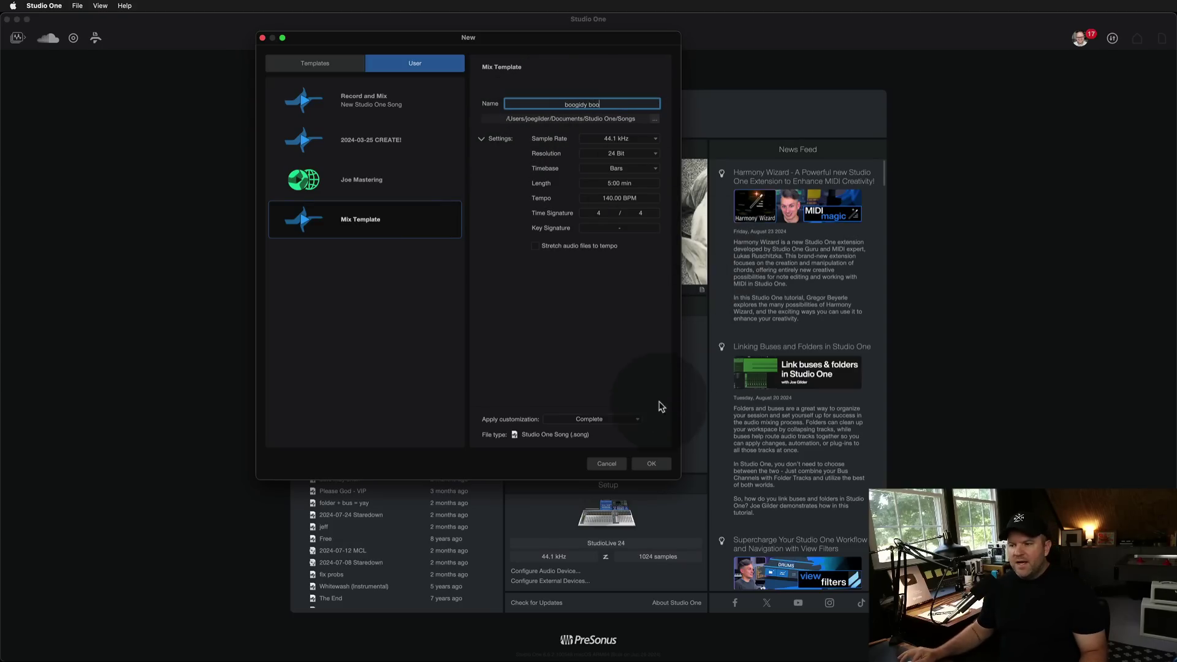
click(654, 464)
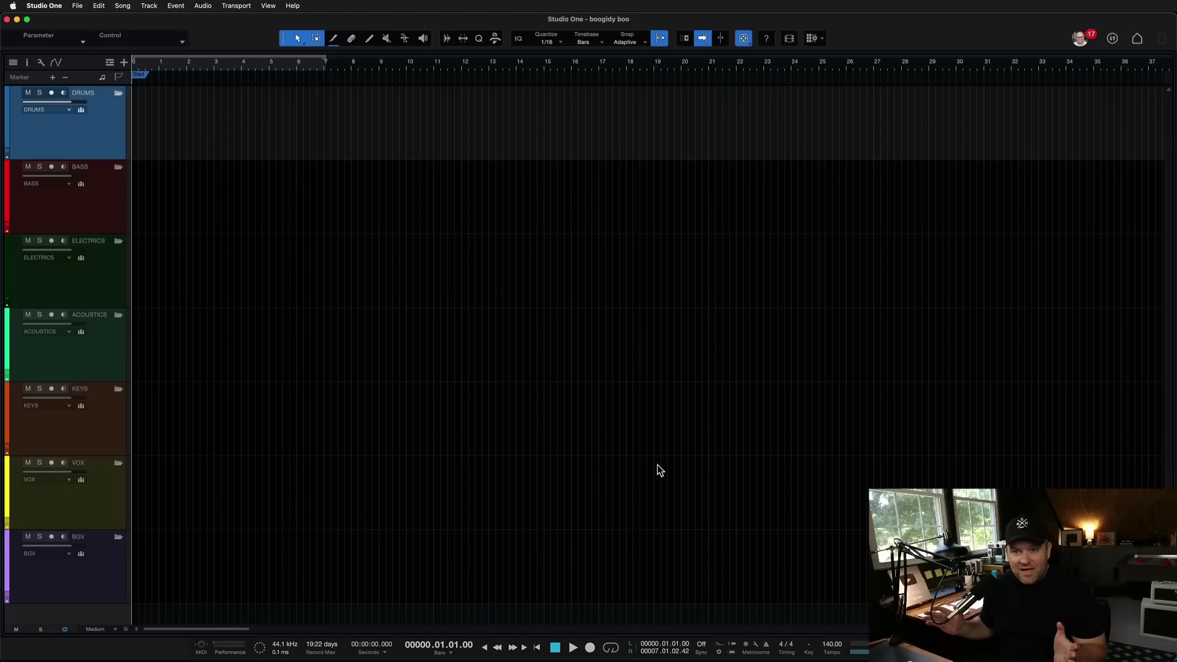
Step: Open the mixer and inspect the ACOUSTICS, ELECTRICS, VOX, BGV and KEYS channel strips
key(F3)
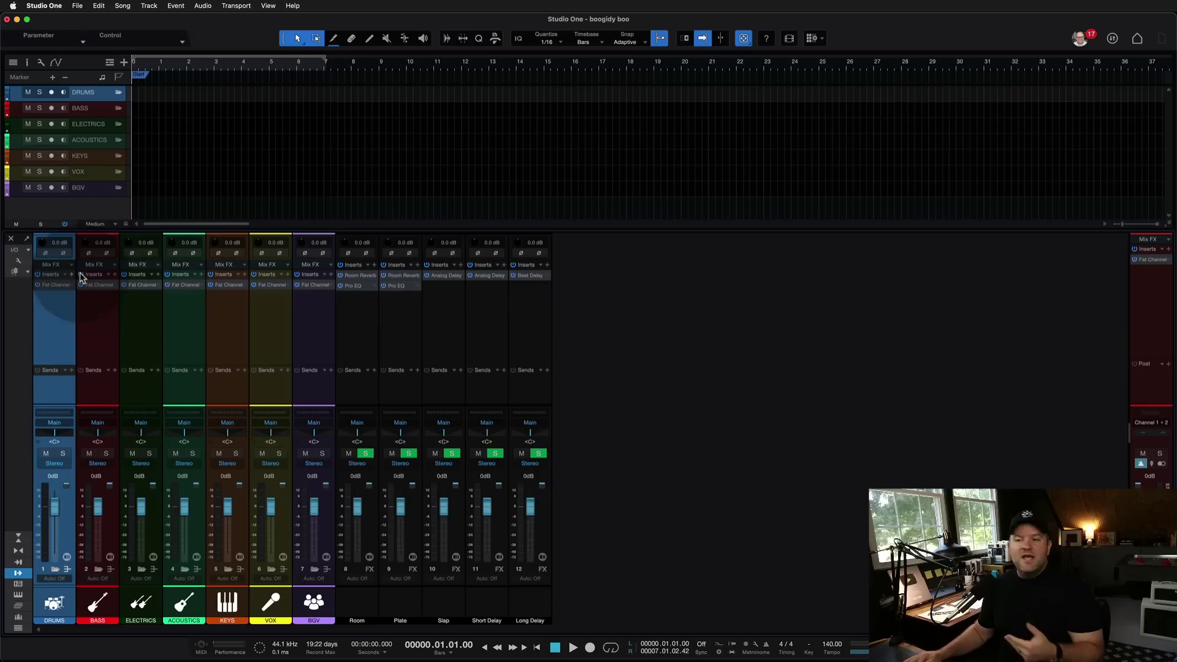
click(172, 350)
click(136, 349)
click(261, 355)
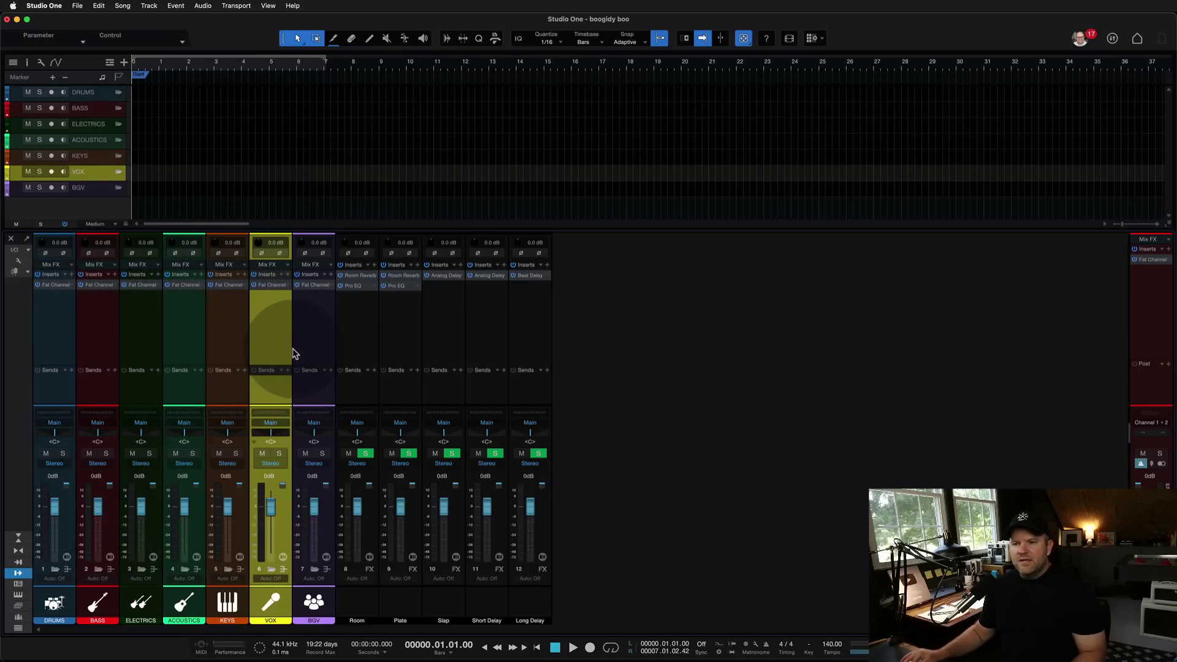
click(307, 307)
click(266, 300)
click(230, 316)
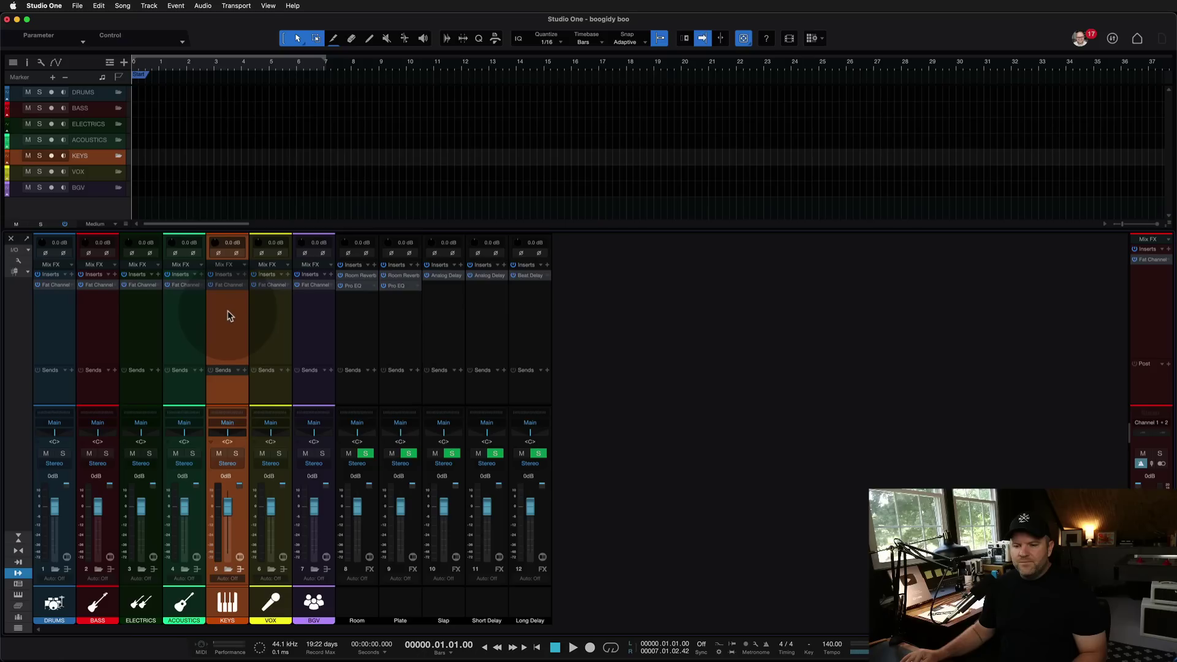
Step: Change the BGV Fat Channel compressor model from Tube Comp to Brit Comp, then close the editor
click(309, 300)
click(313, 285)
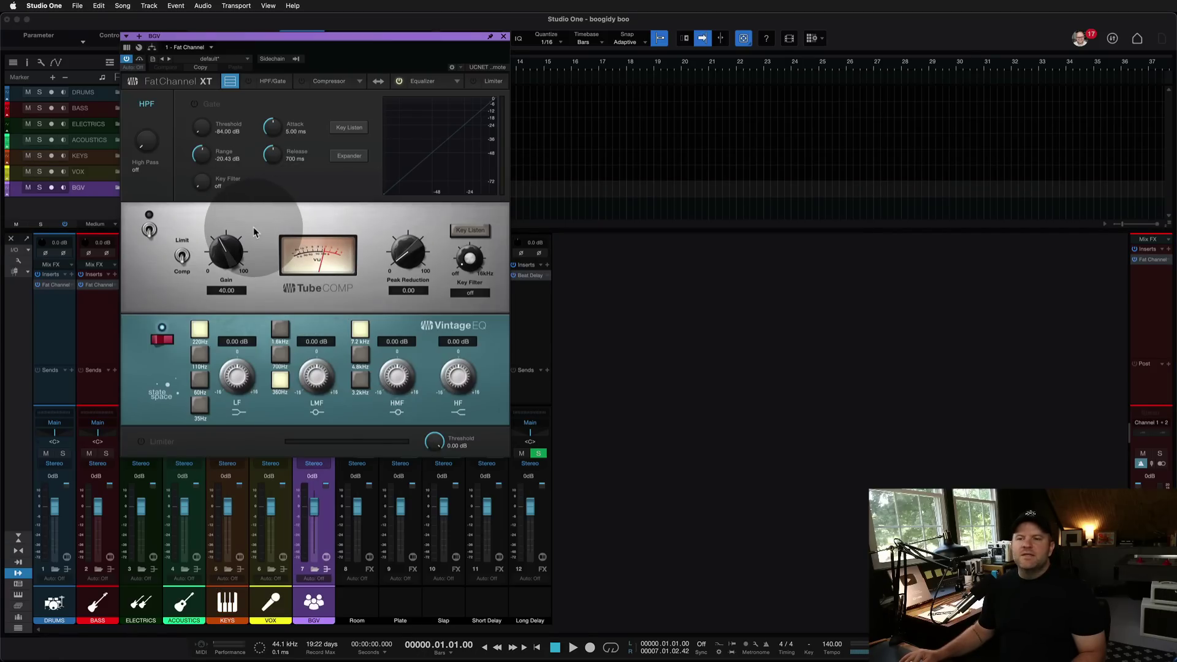
click(361, 82)
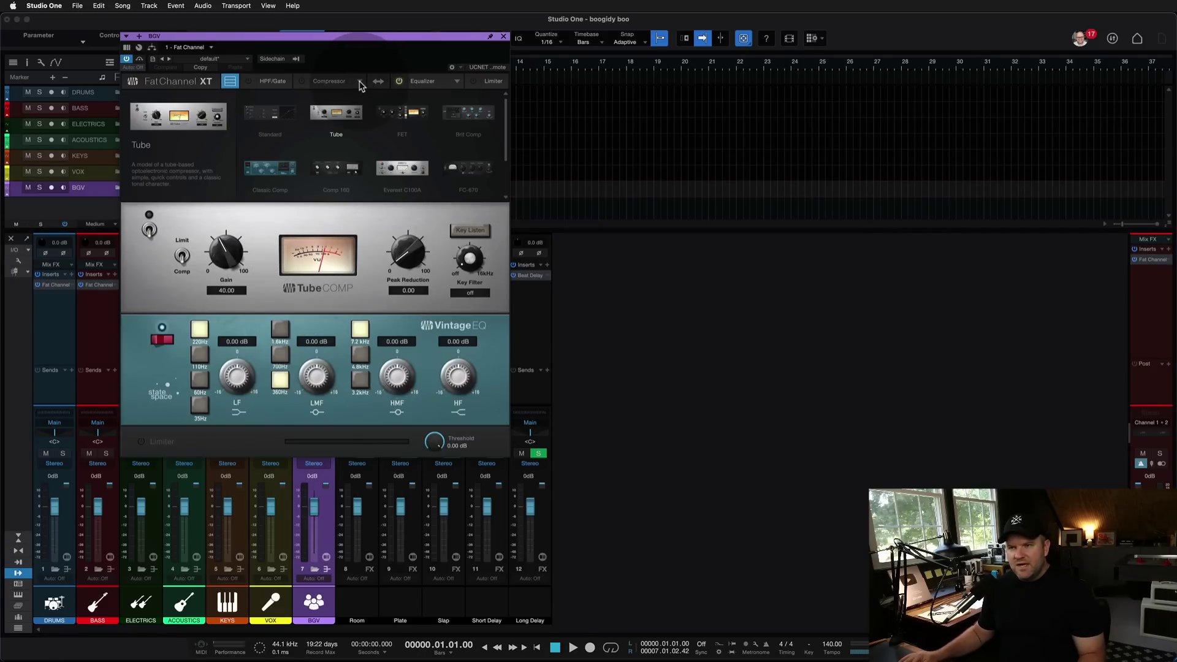
click(457, 115)
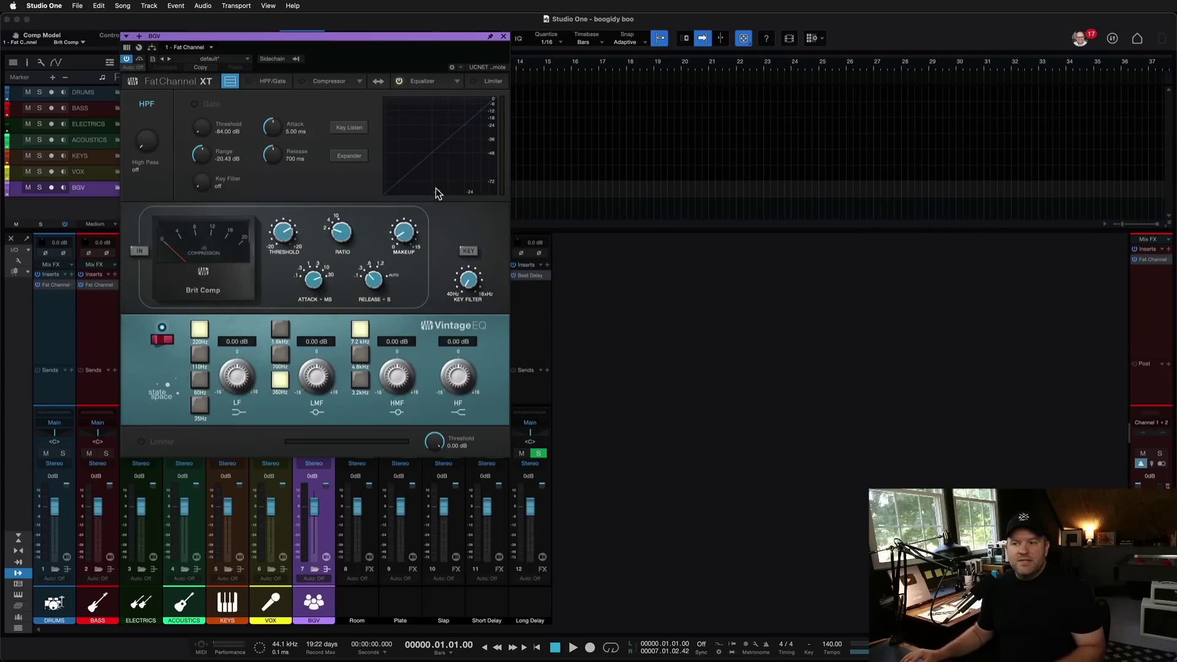
click(503, 37)
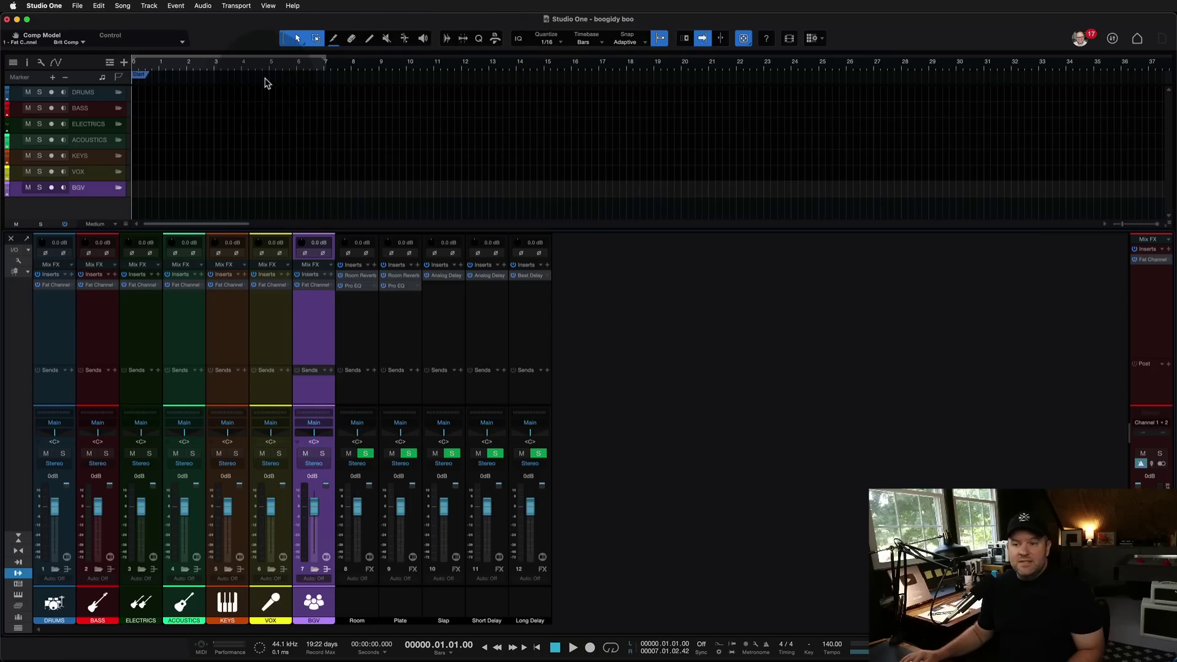
click(319, 288)
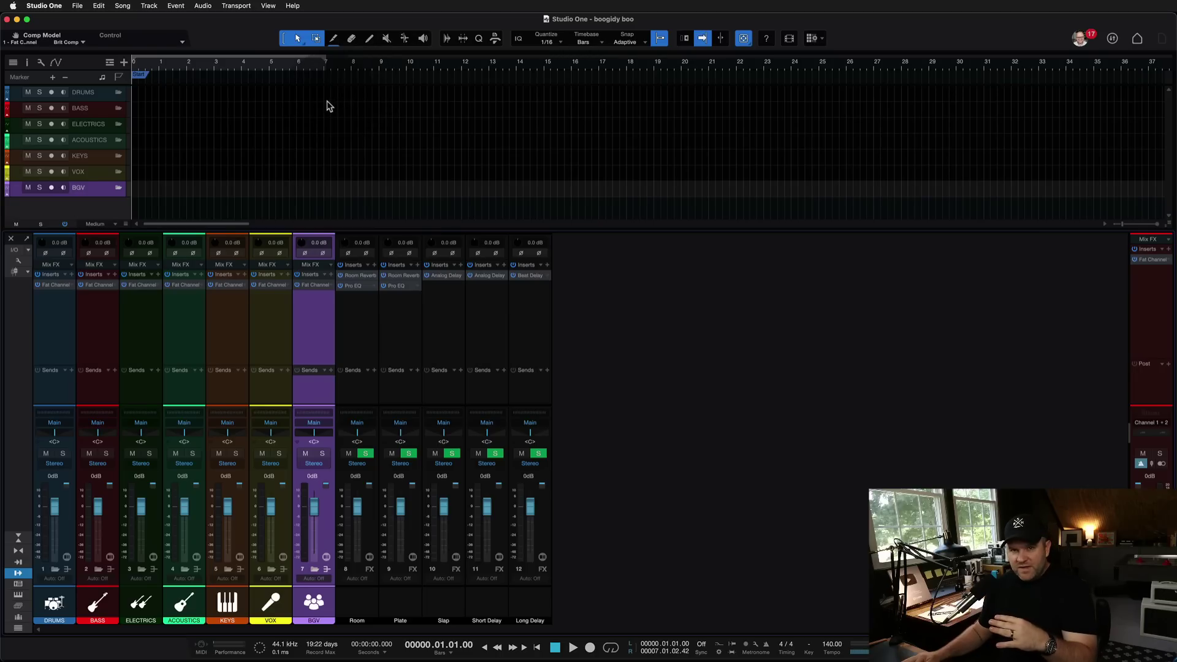
Step: Resave the current mix setup as a template, replacing Mix Template.songtemplate
click(78, 5)
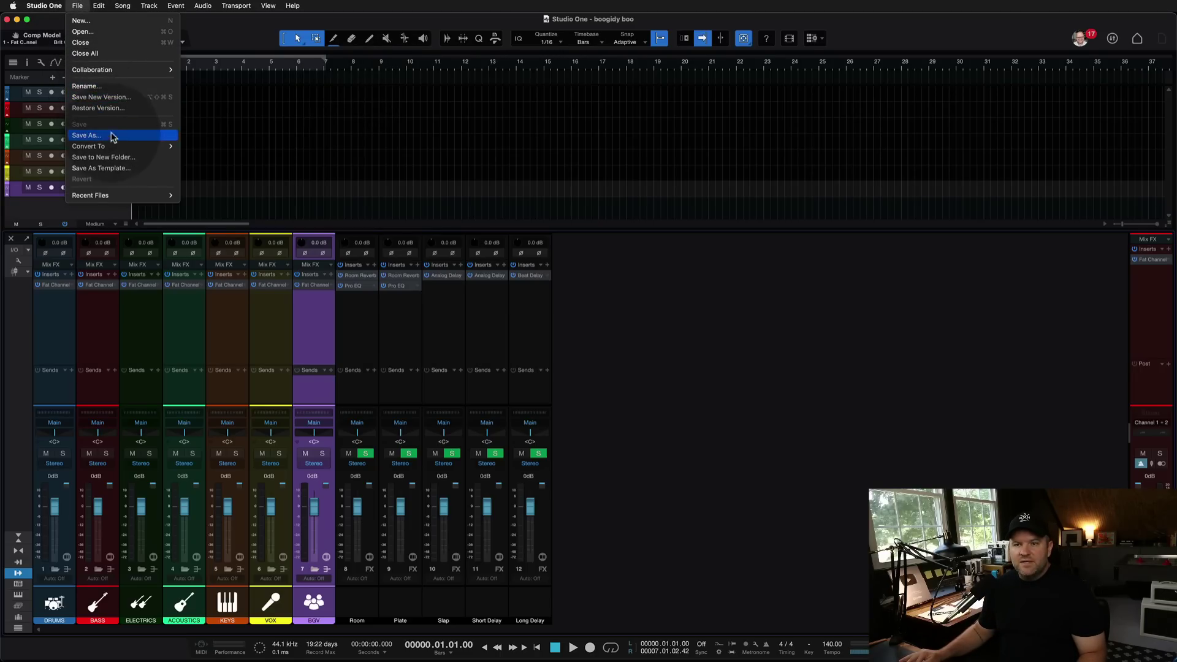
click(117, 169)
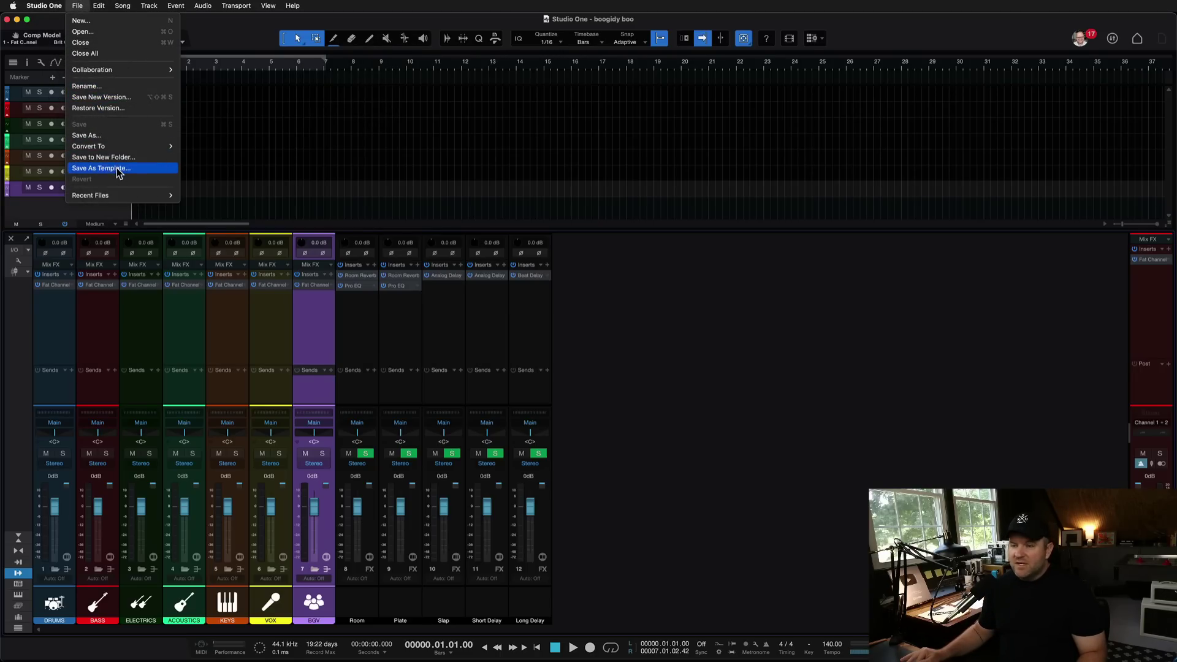
click(741, 267)
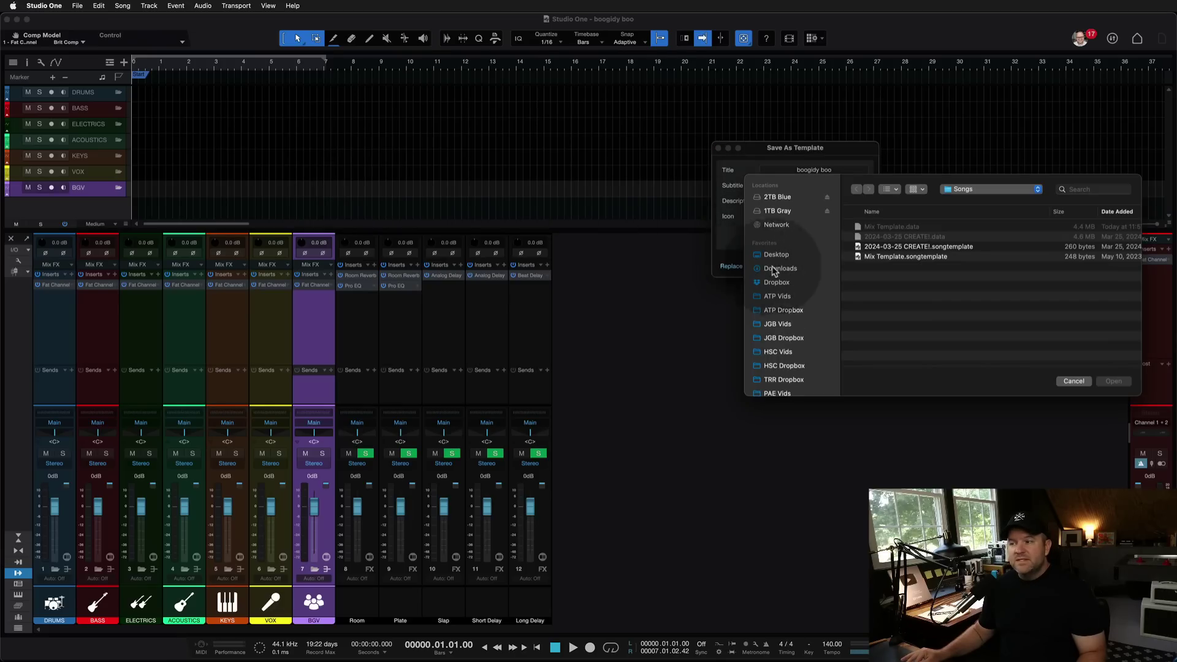
click(870, 257)
click(1115, 383)
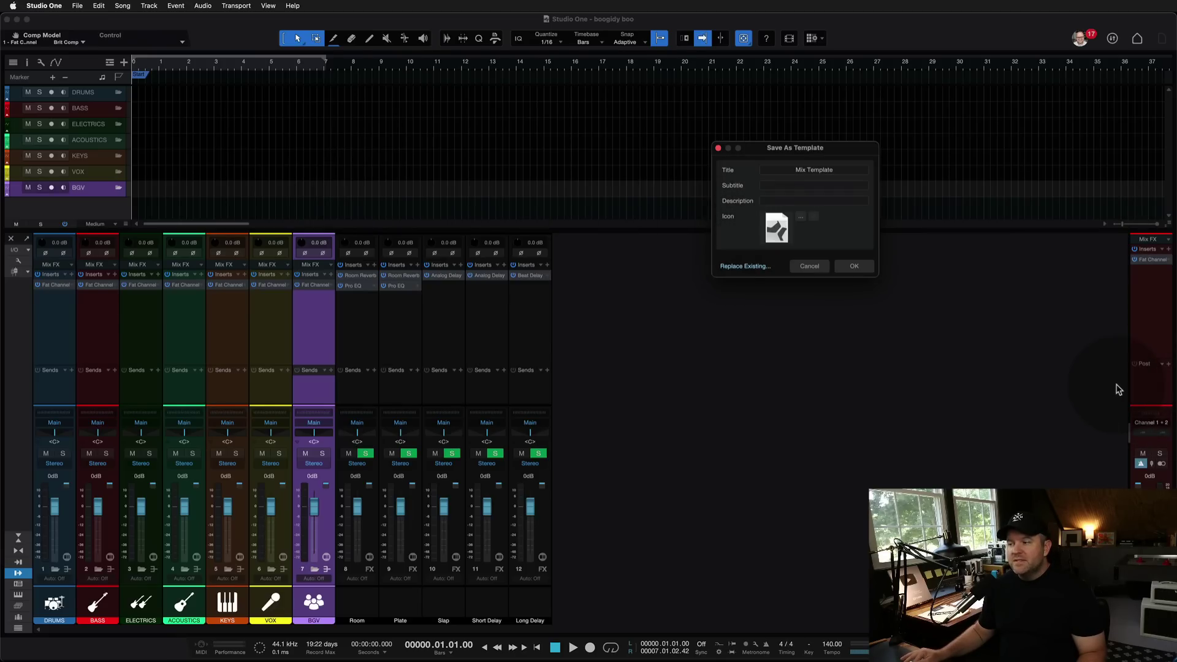
click(853, 265)
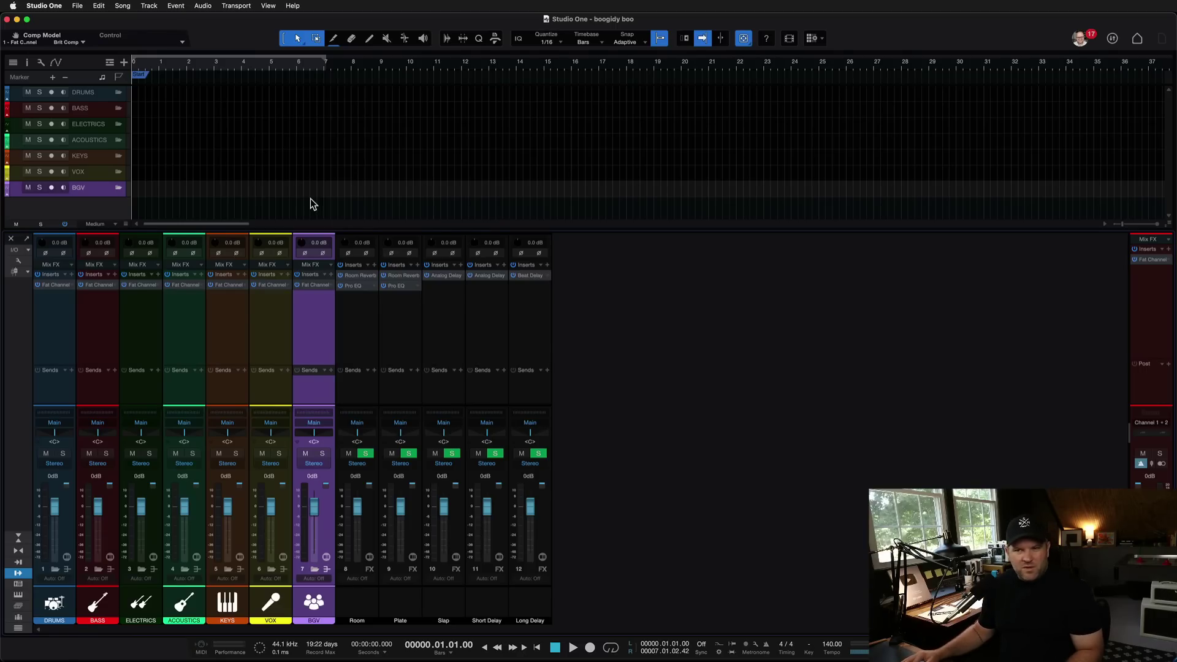
Step: Check the BGV Fat Channel, then switch on the button under M/S on the Main channel
click(314, 328)
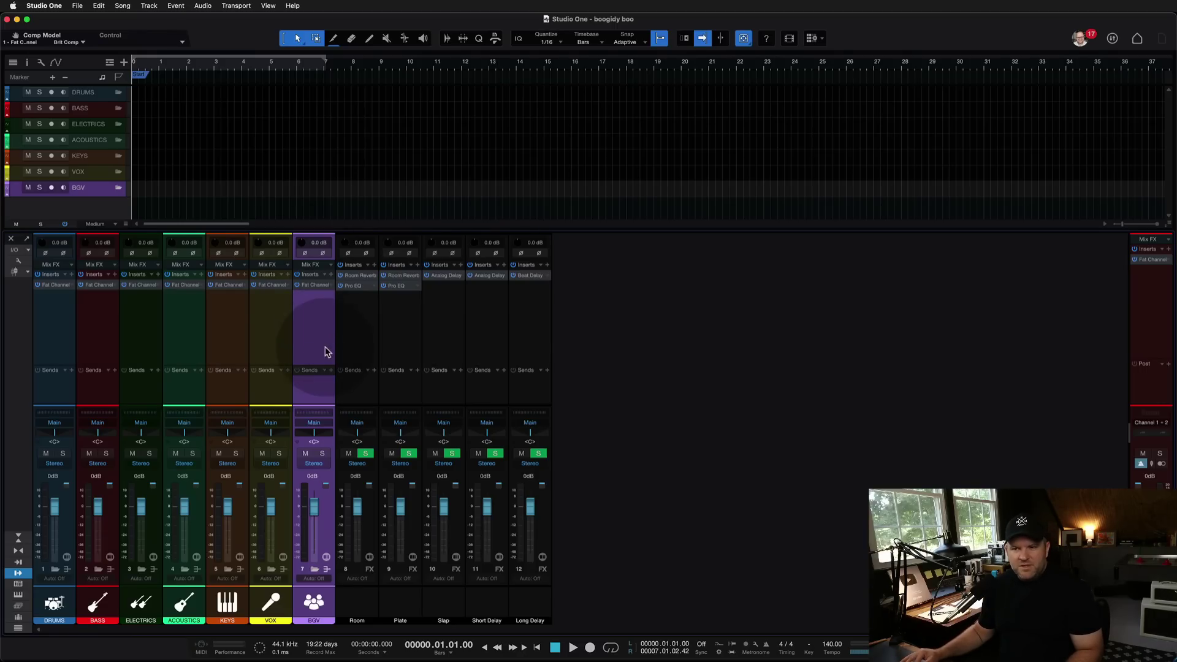
click(317, 285)
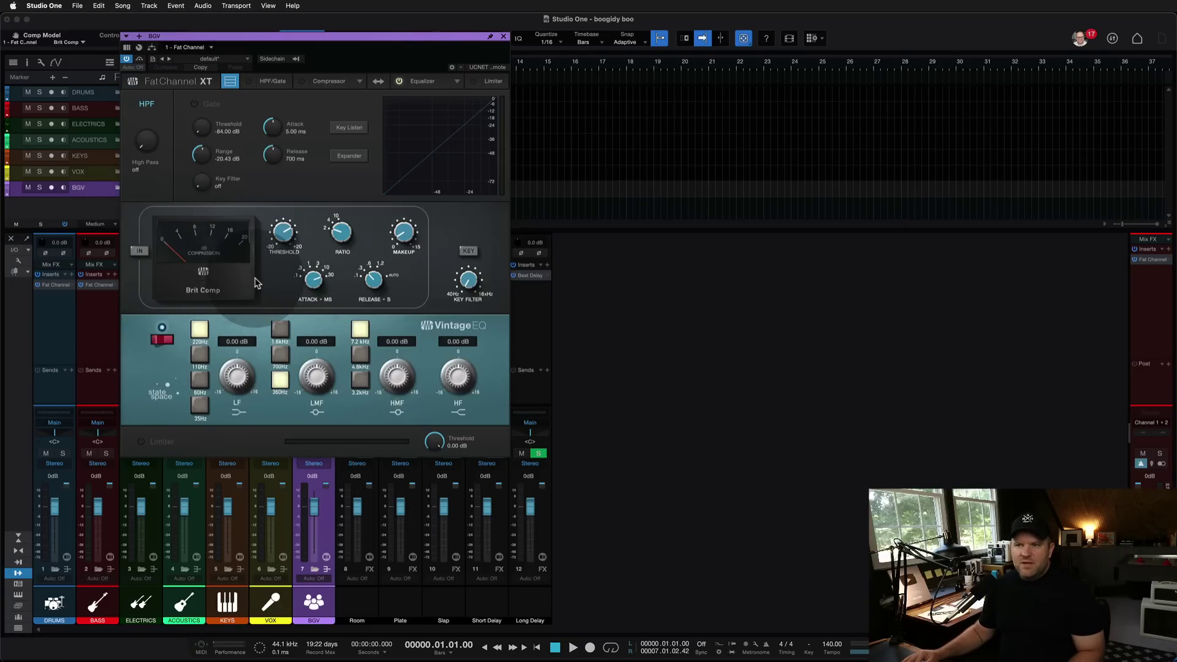
click(303, 285)
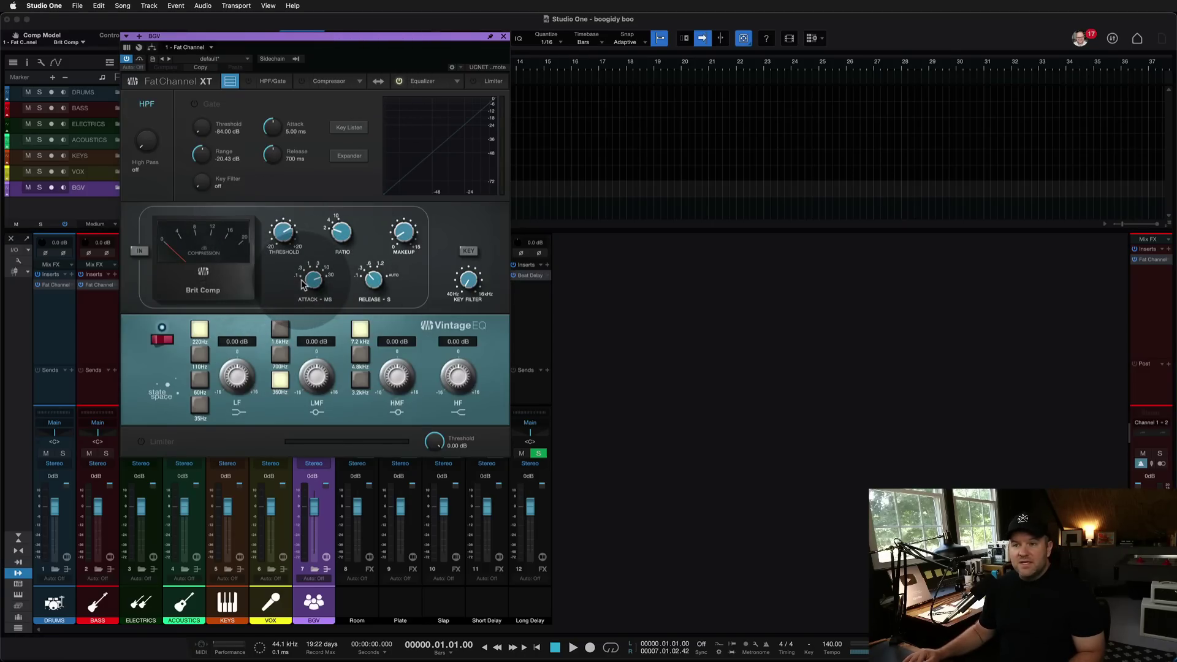
click(504, 37)
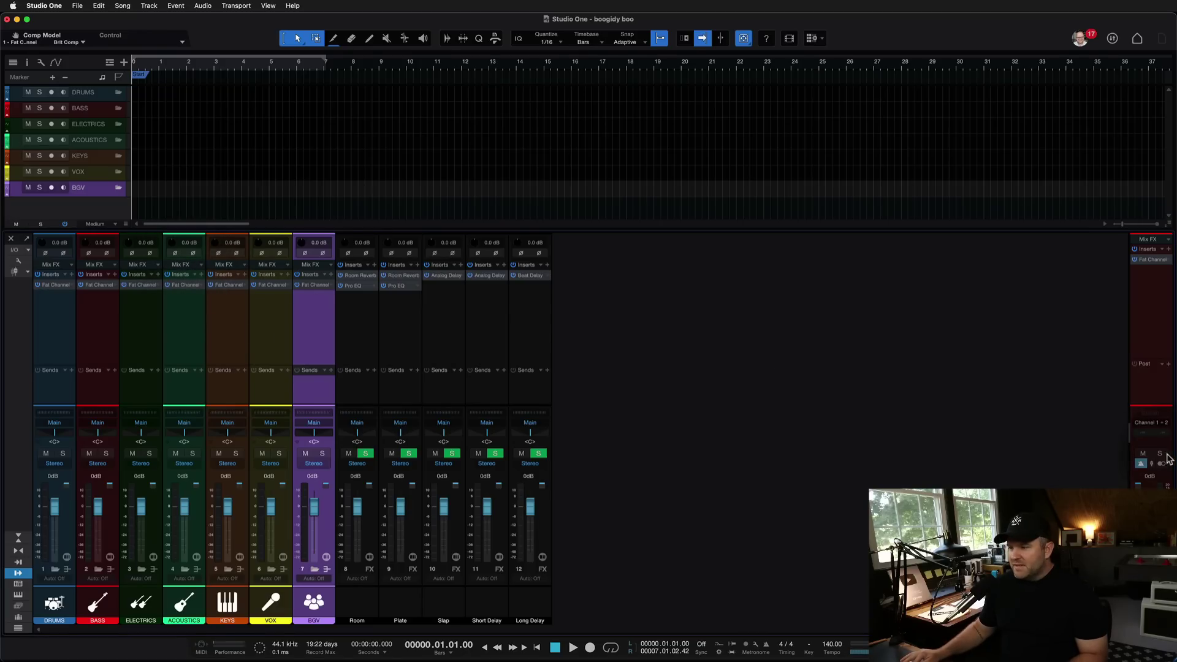
click(1143, 464)
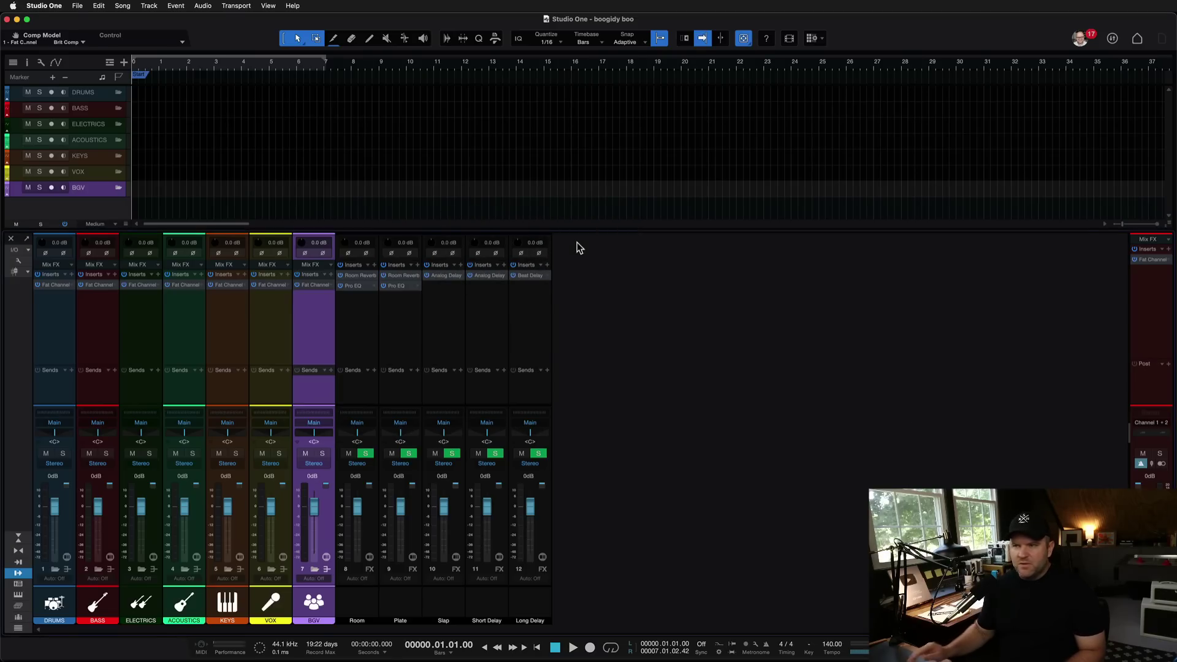
Step: Create the 'mastering template' project from Joe Mastering and check the Master's Pro EQ
key(super+w)
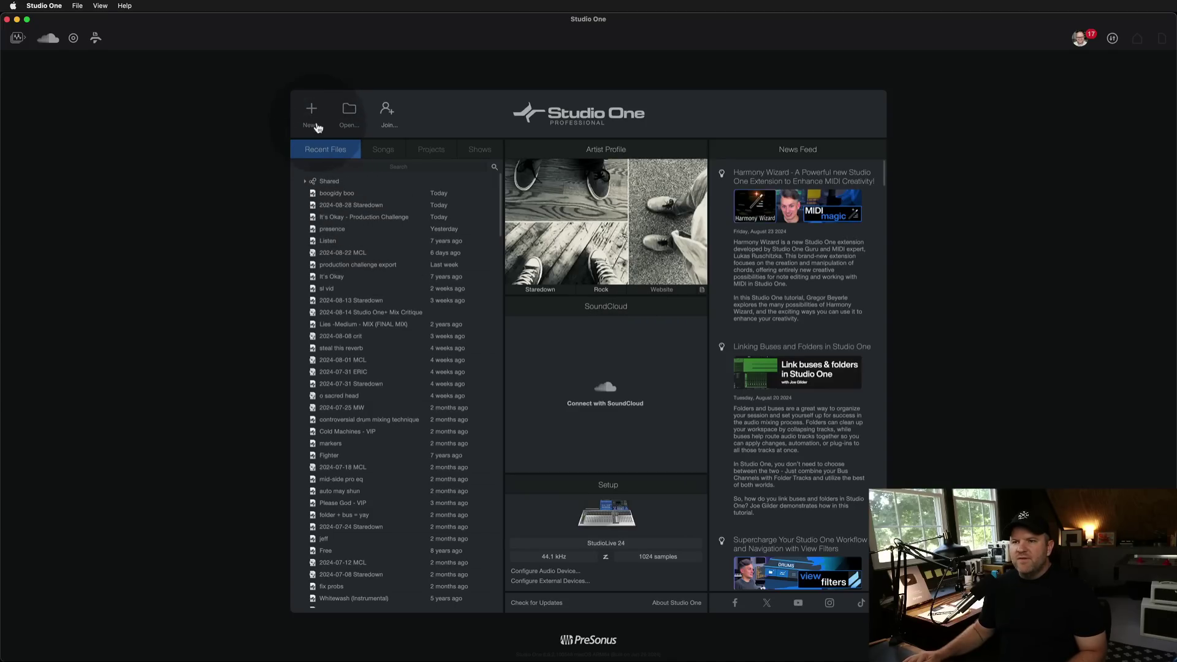
click(318, 127)
click(356, 188)
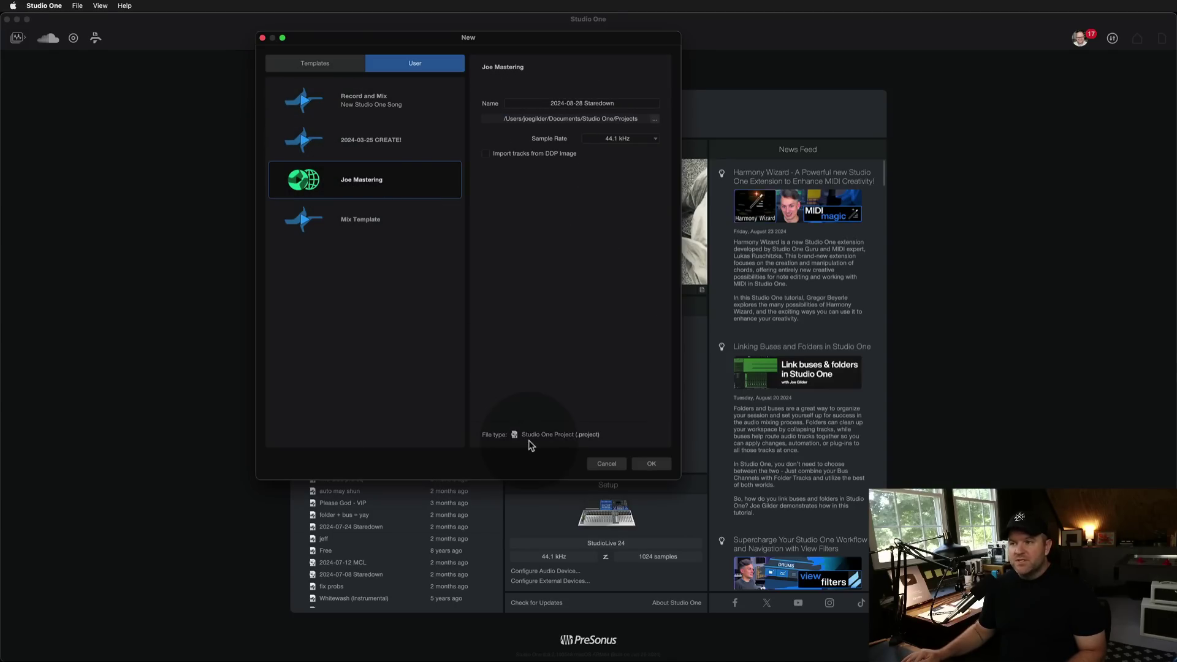
click(597, 102)
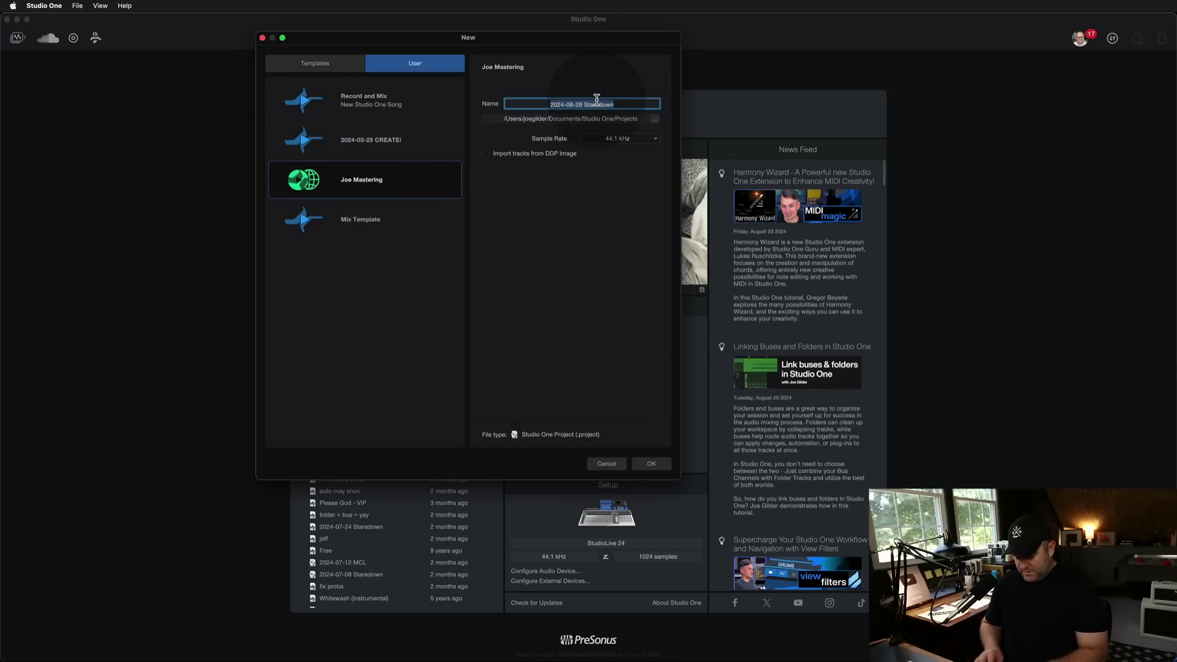
text(mastering template)
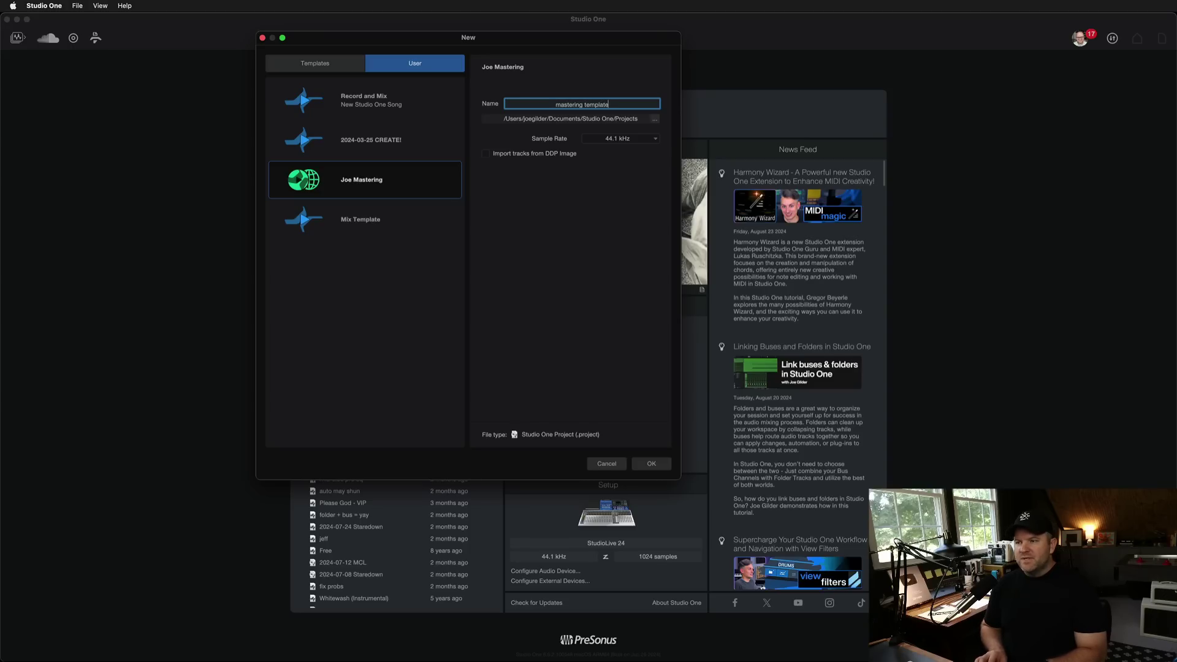
key(Return)
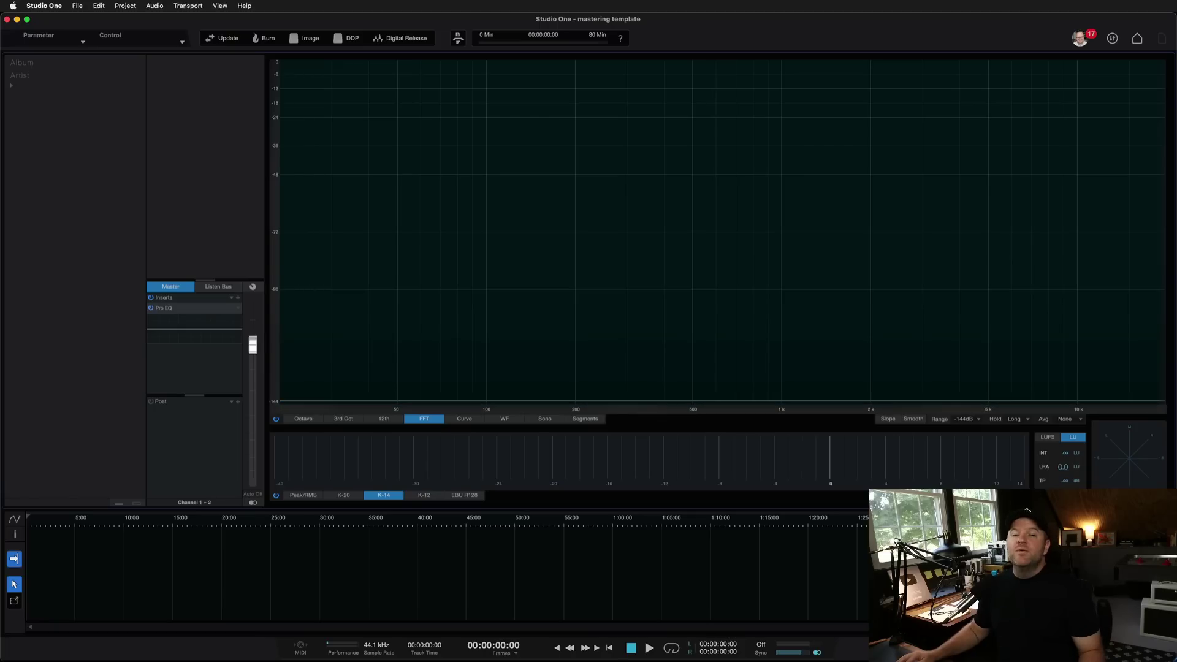
click(184, 309)
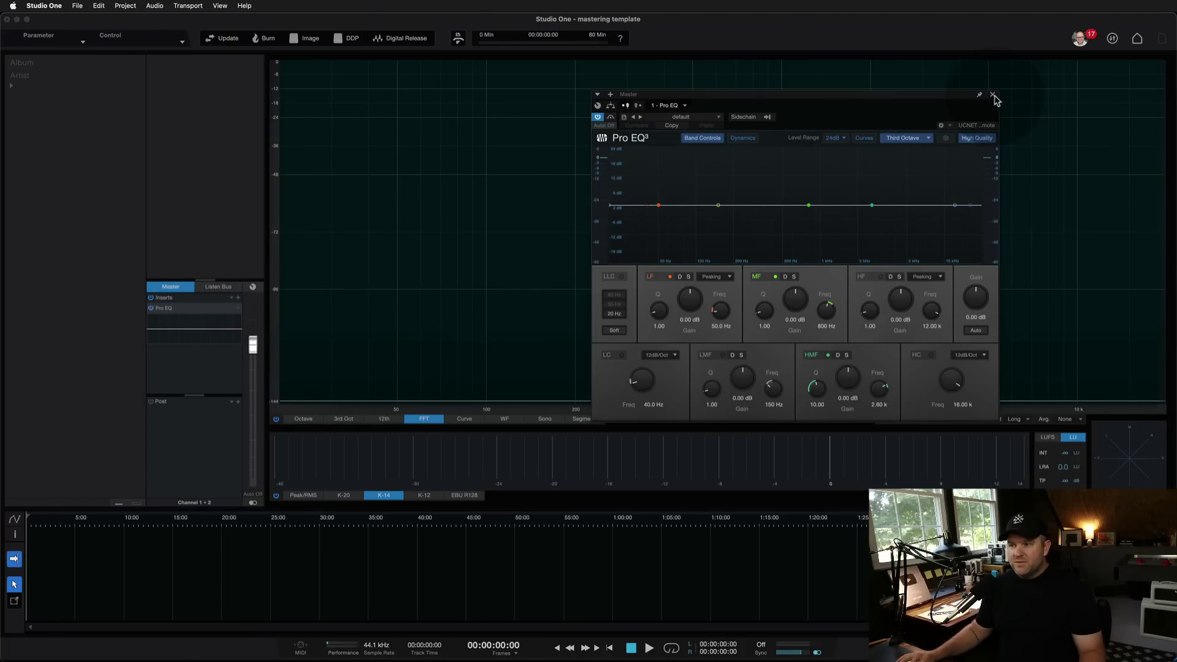
click(184, 308)
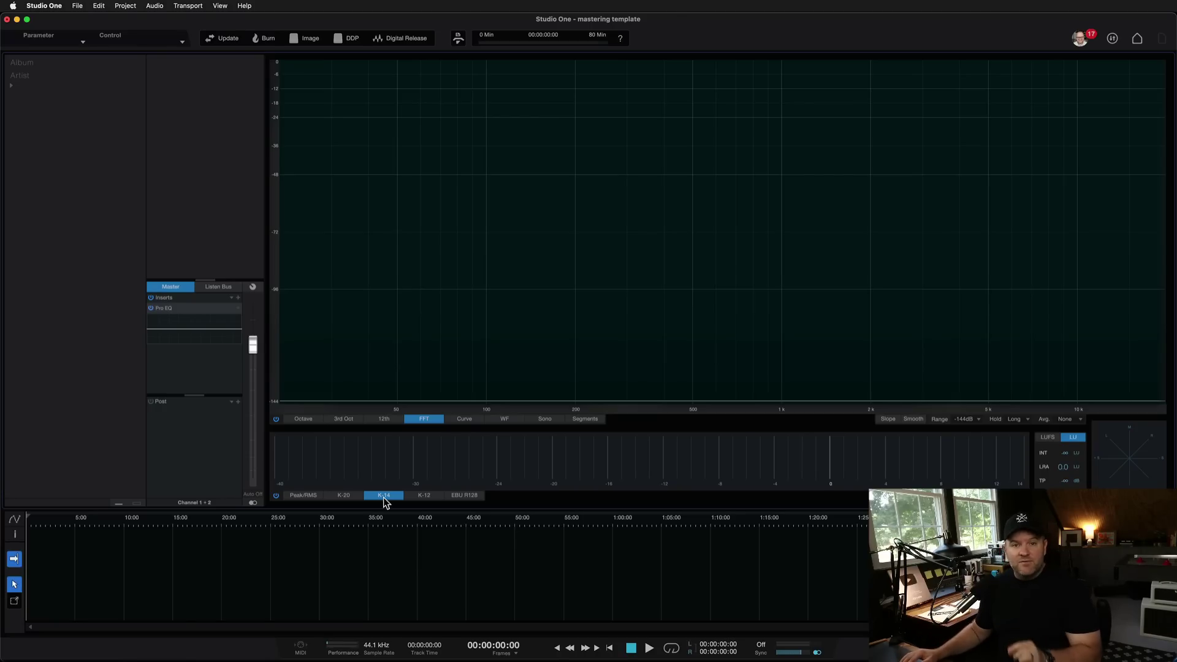
key(super+Tab)
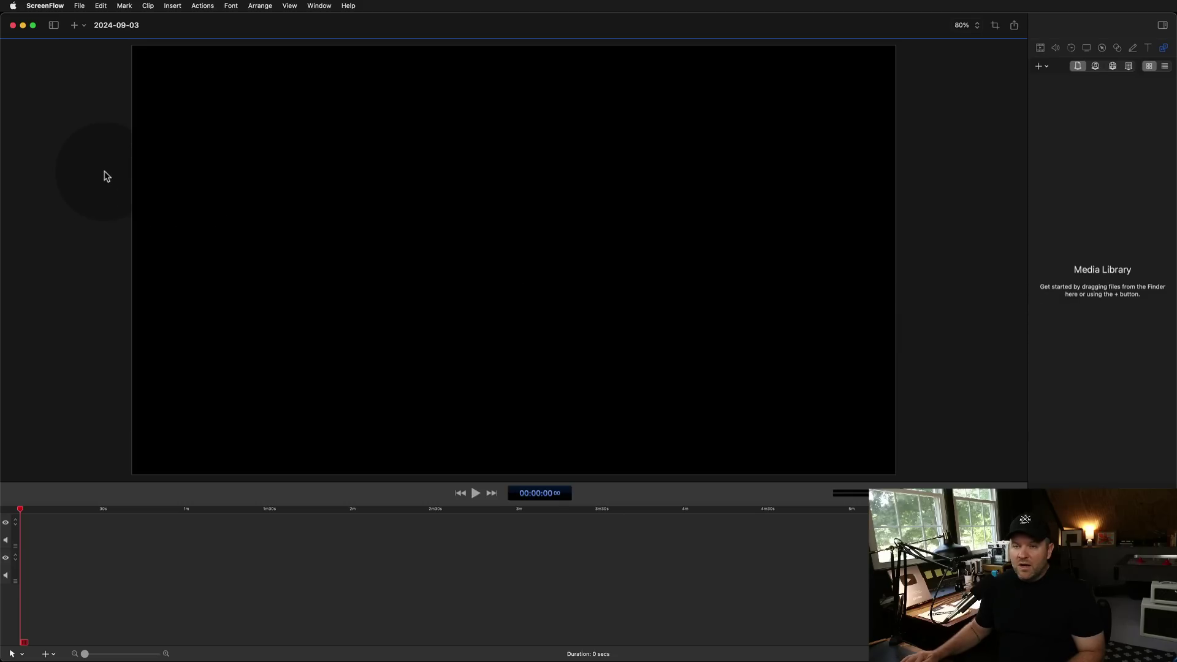
key(super+Tab)
key(Tab)
click(29, 141)
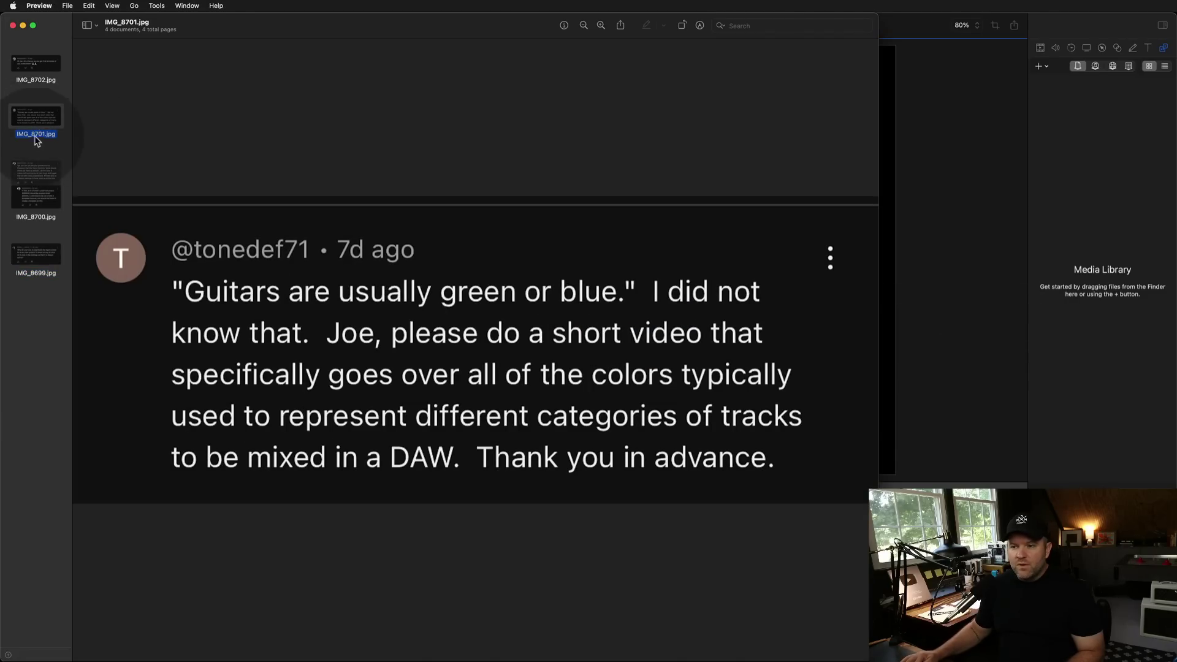
click(35, 184)
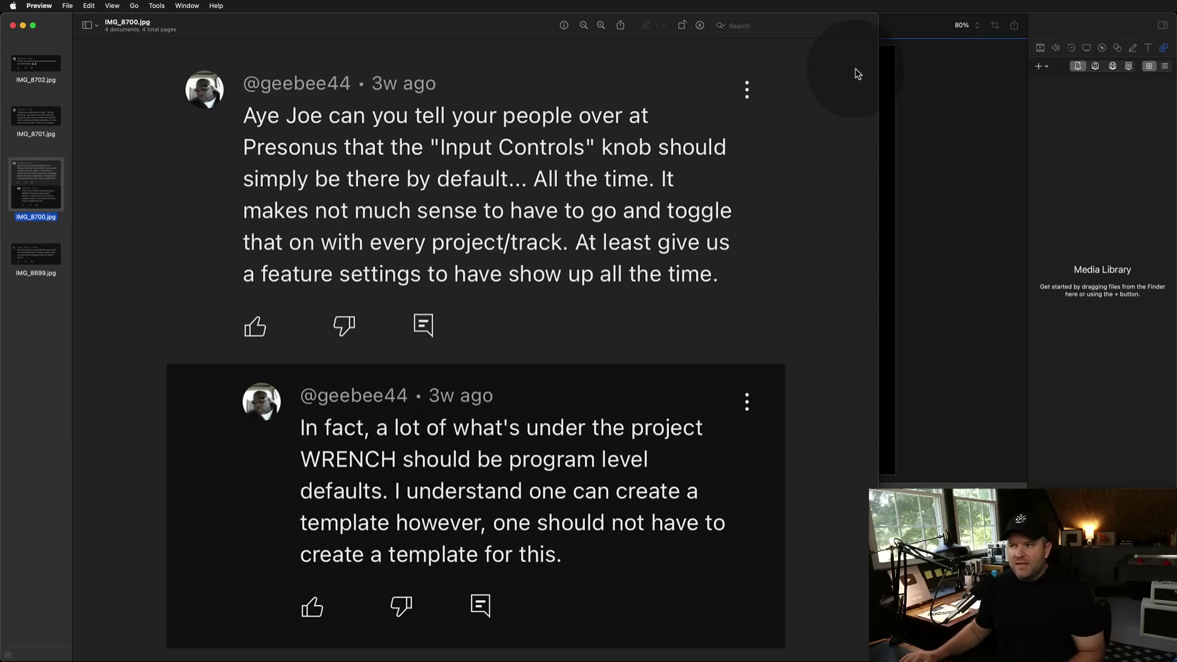
click(896, 27)
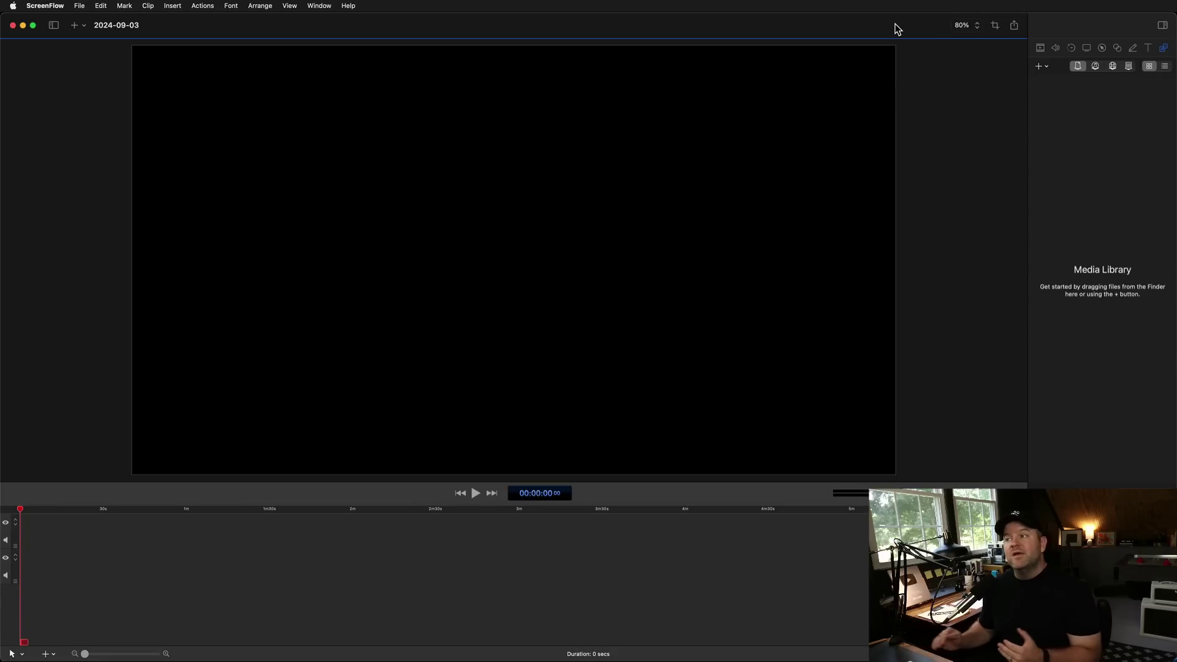
key(super+Tab)
key(super+Tab)
key(super+Tab)
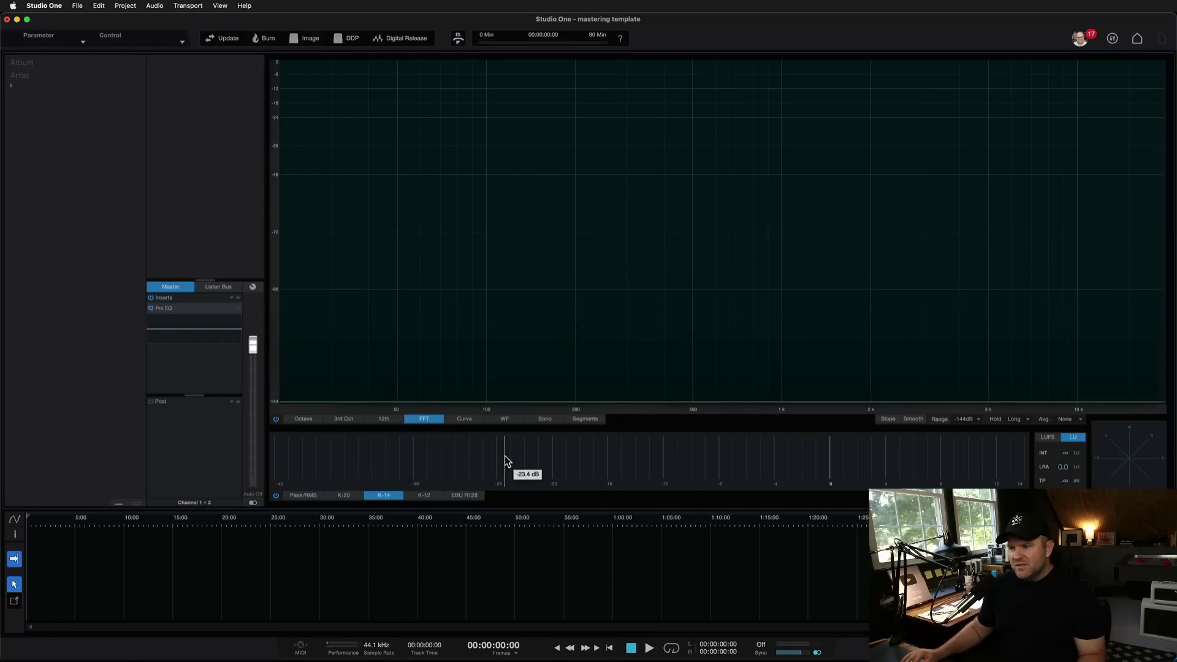
Step: Turn on spectrum Smooth, save over the Blank Mastering project template, and close the project
click(911, 420)
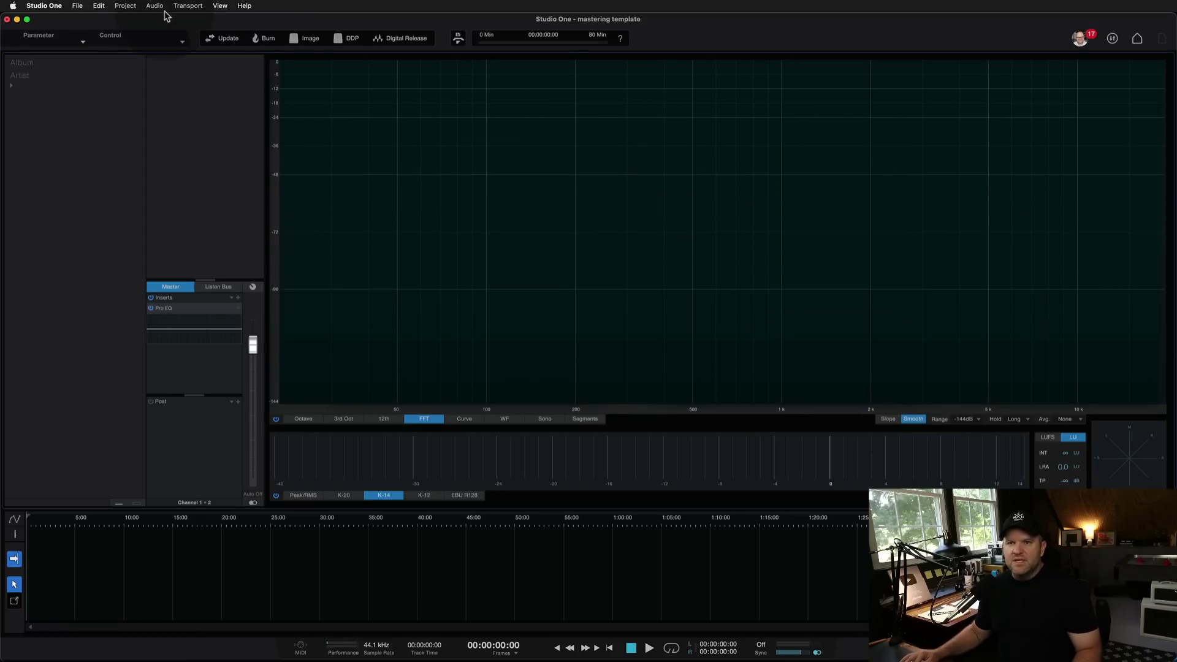
click(77, 5)
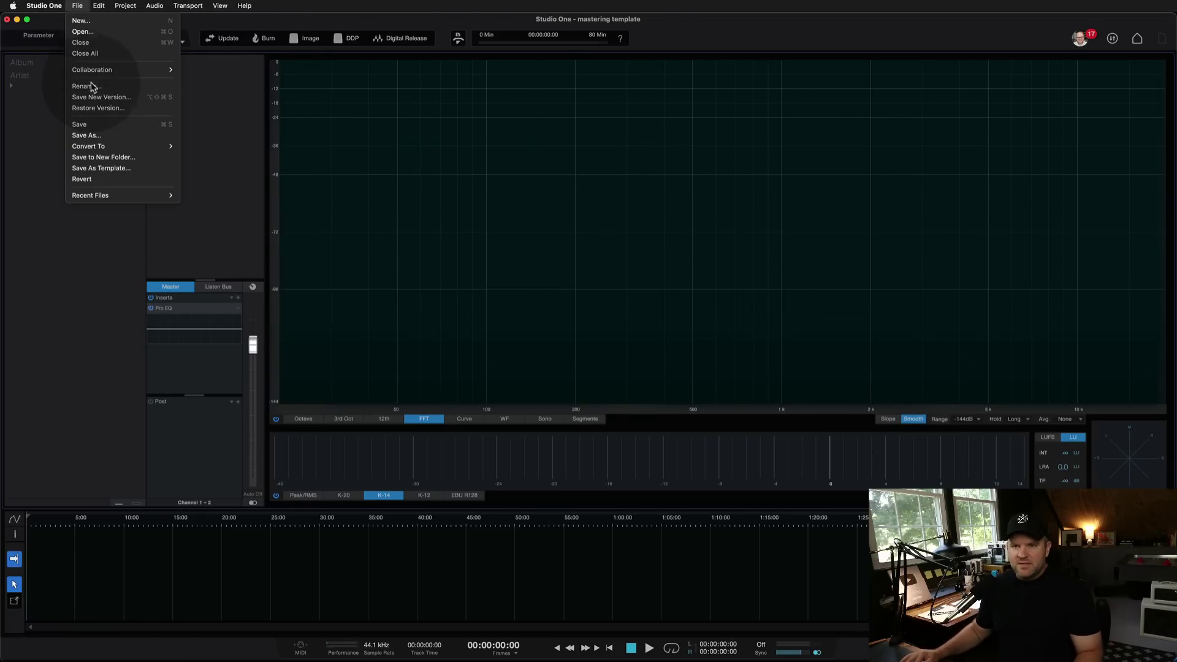
click(106, 168)
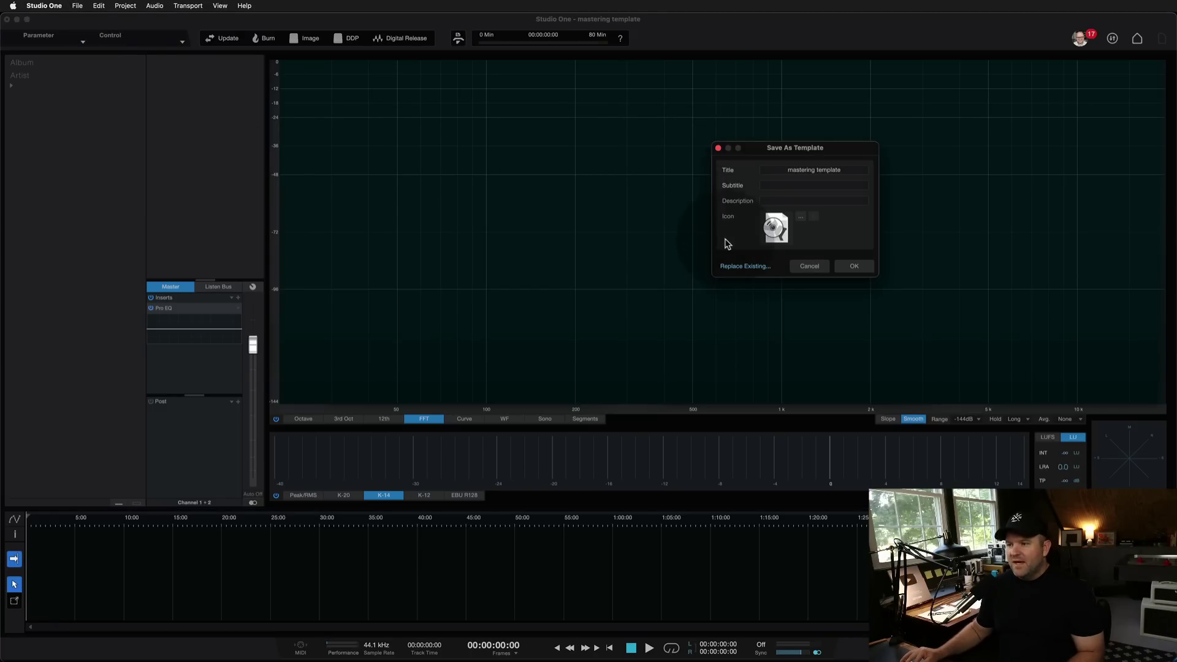
click(731, 266)
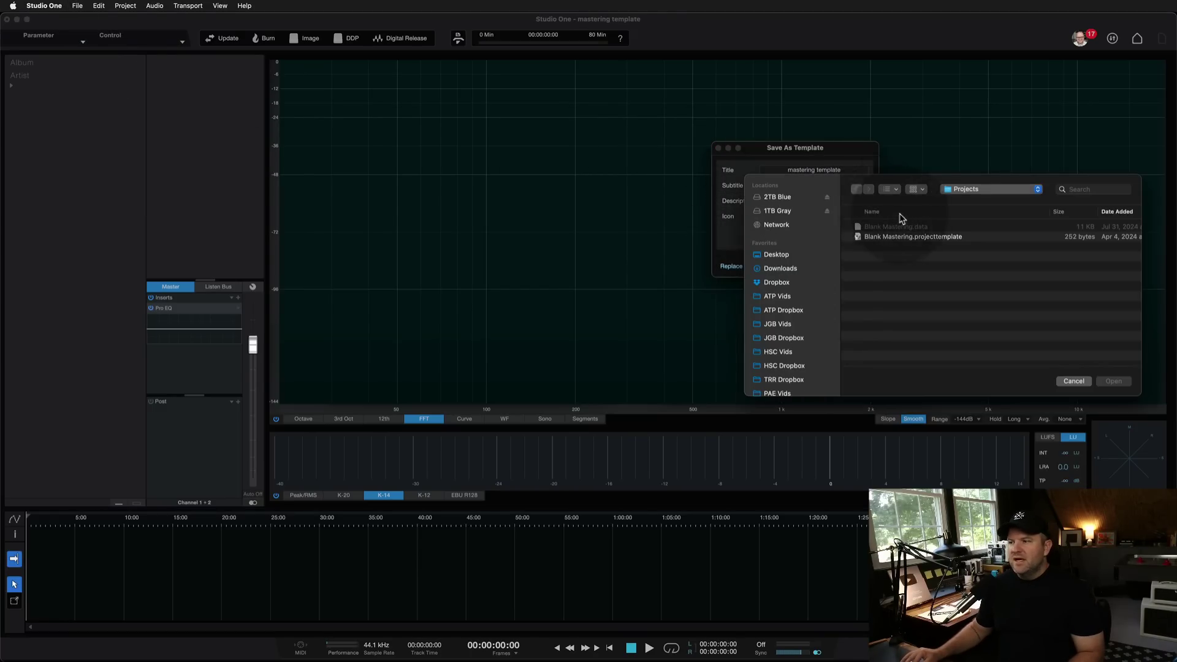
click(903, 240)
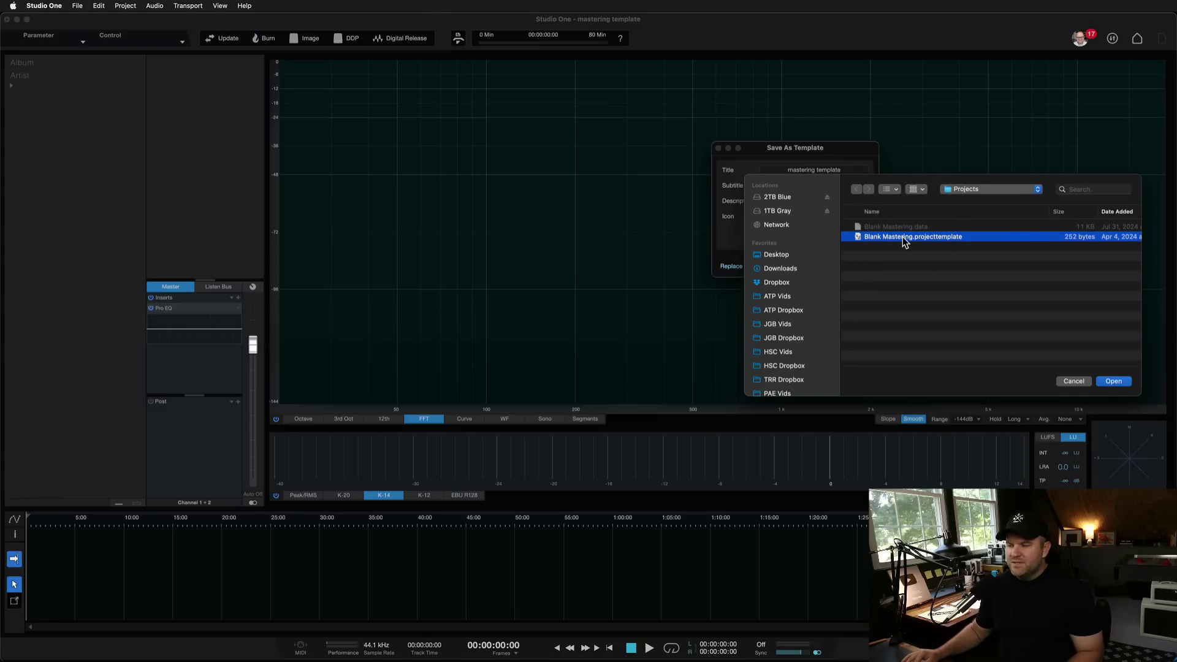
click(1114, 381)
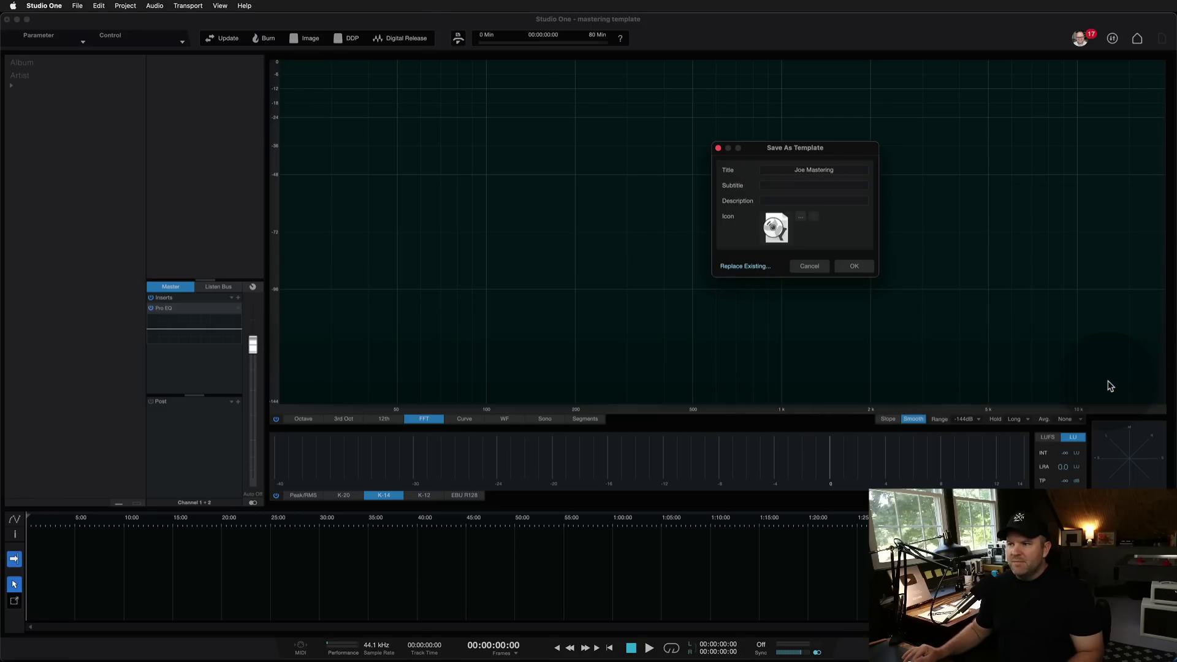
click(855, 268)
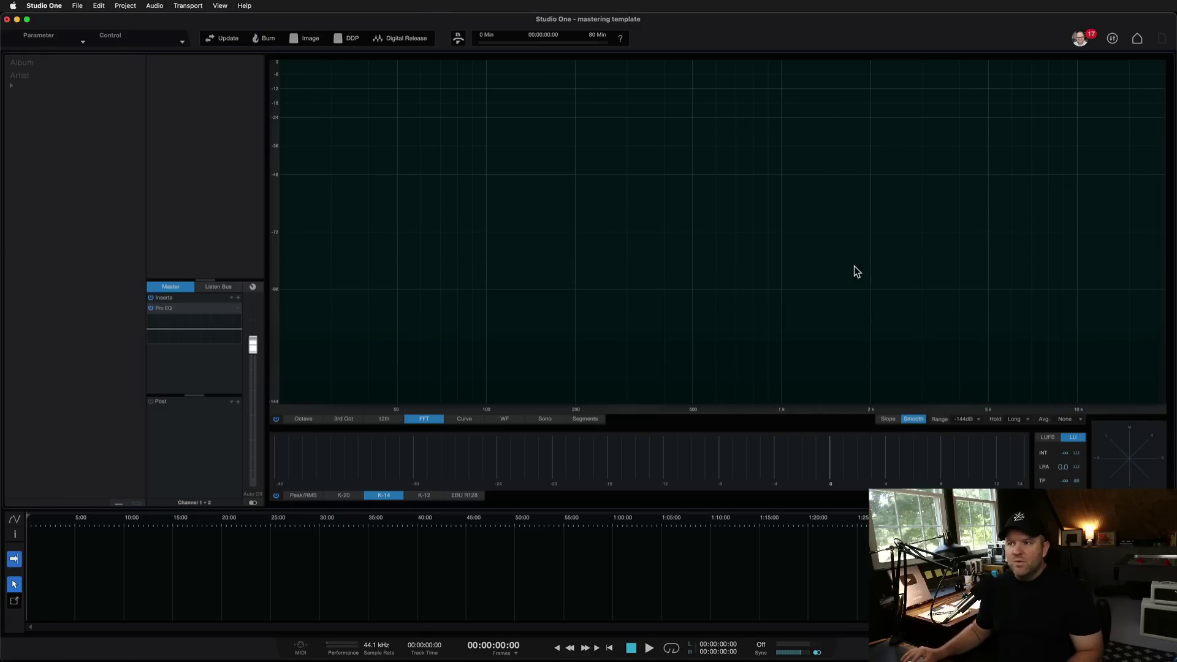
key(super+w)
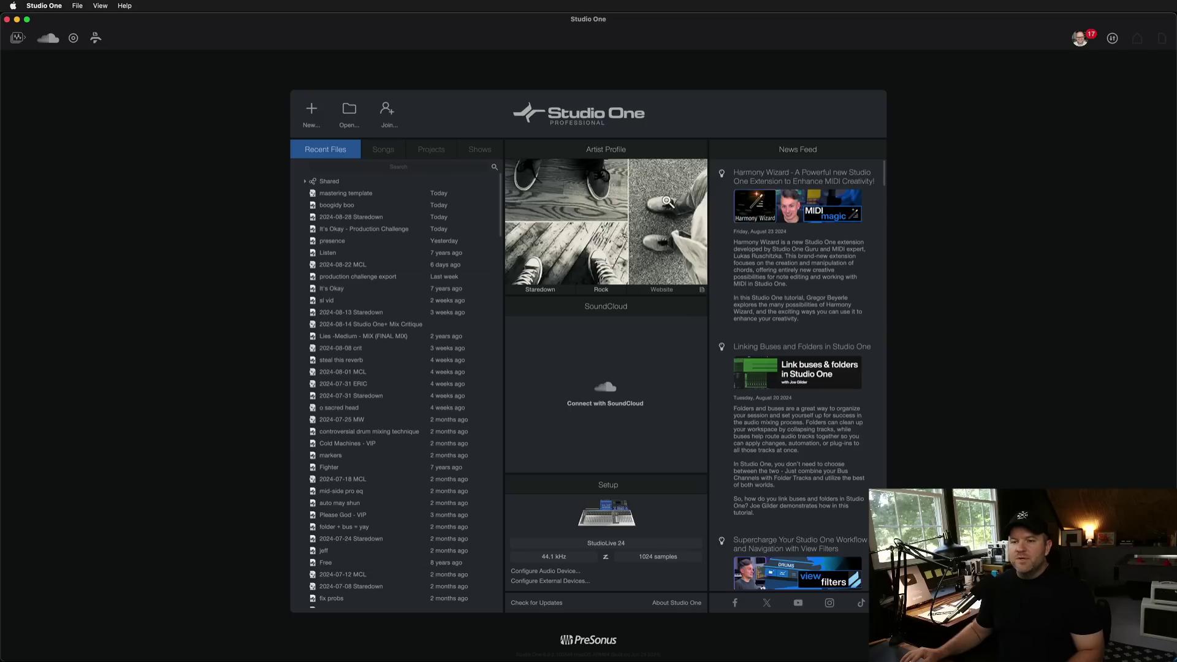
Step: Create a new mastering project from the Joe Mastering template via the Start Page
click(313, 122)
click(297, 179)
click(653, 469)
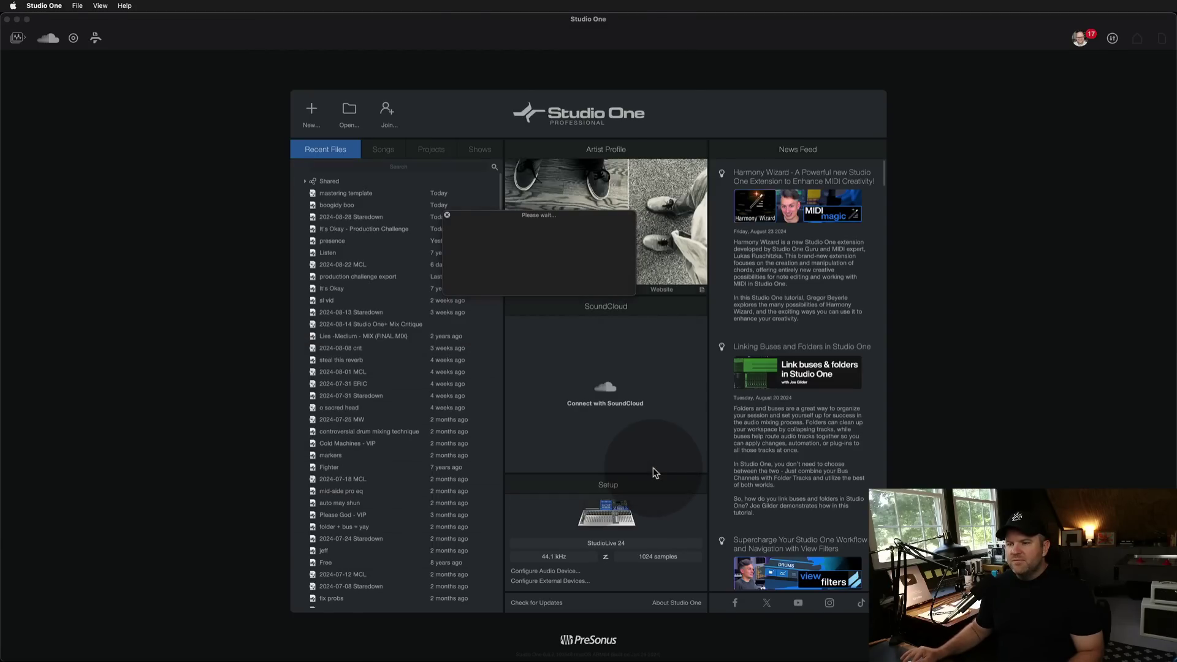